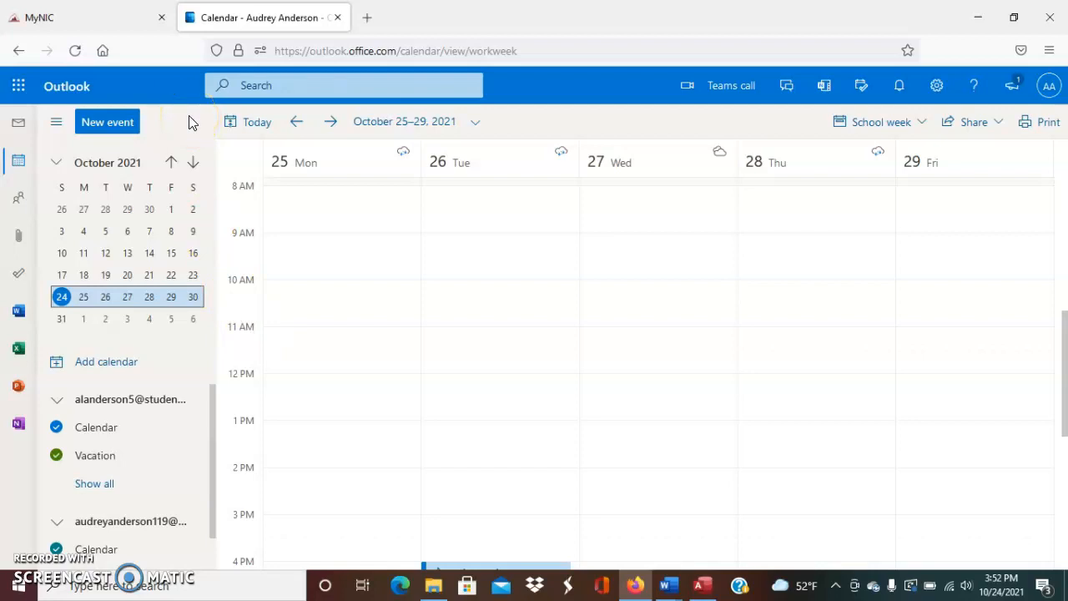
Start a new event titled 'Doctors appointment' and dismiss the suggested attendees list
click(130, 122)
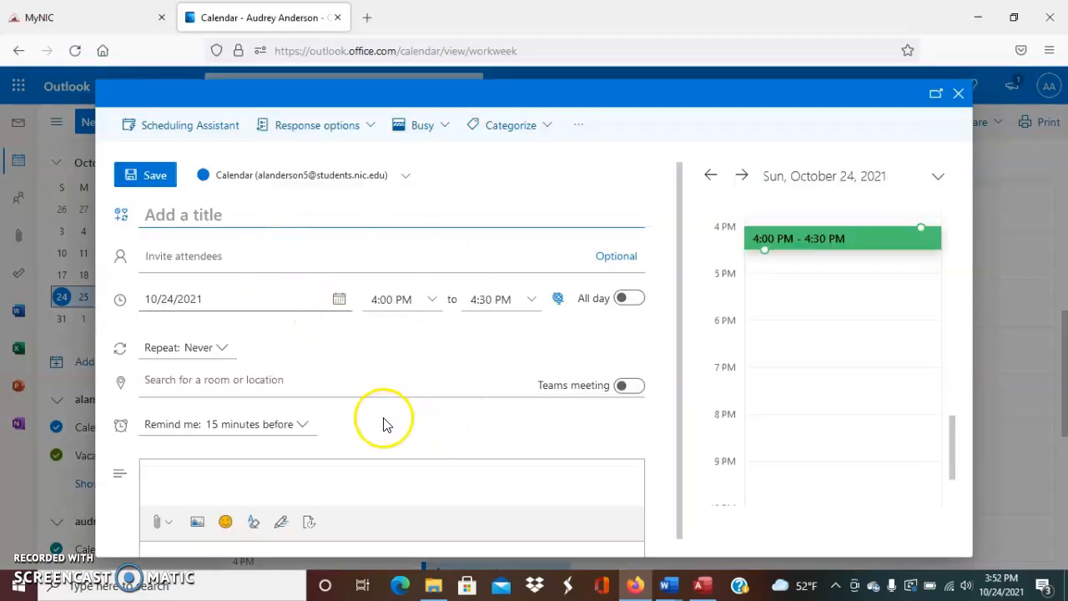
click(317, 215)
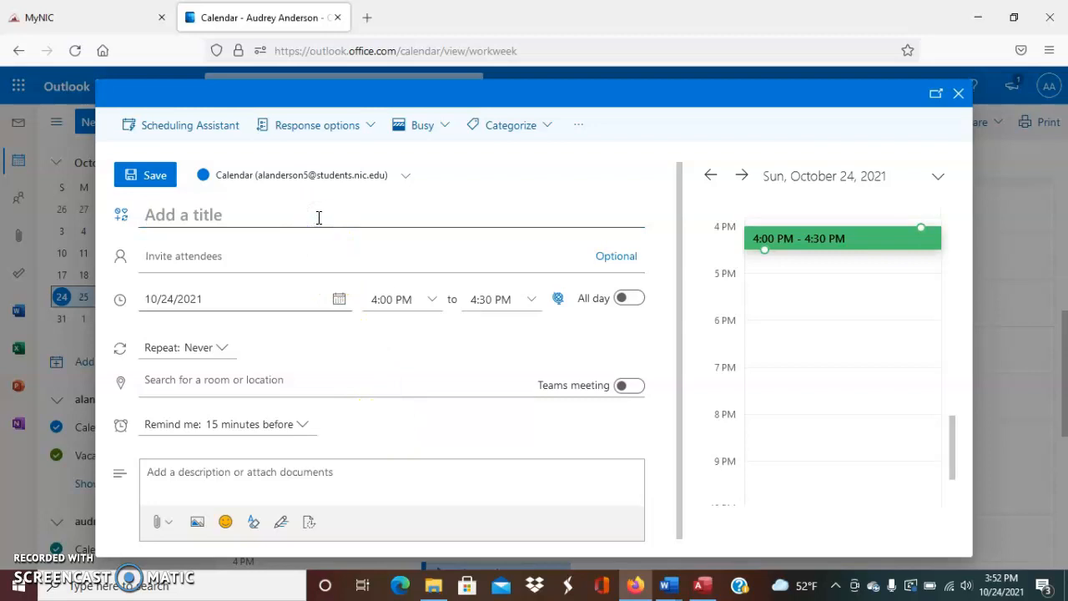
text(D)
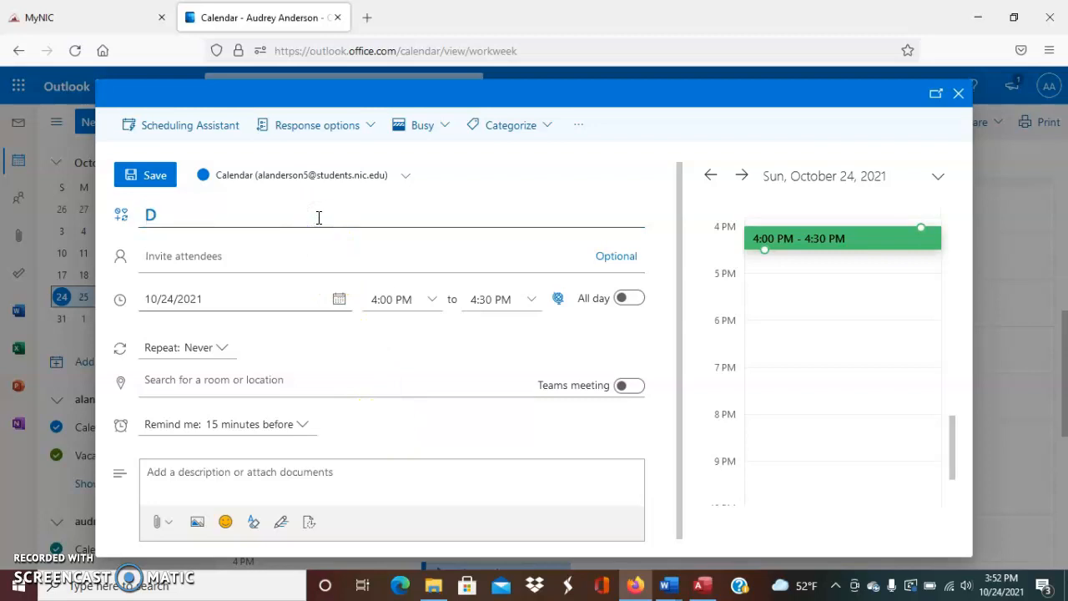
text(octors appointment)
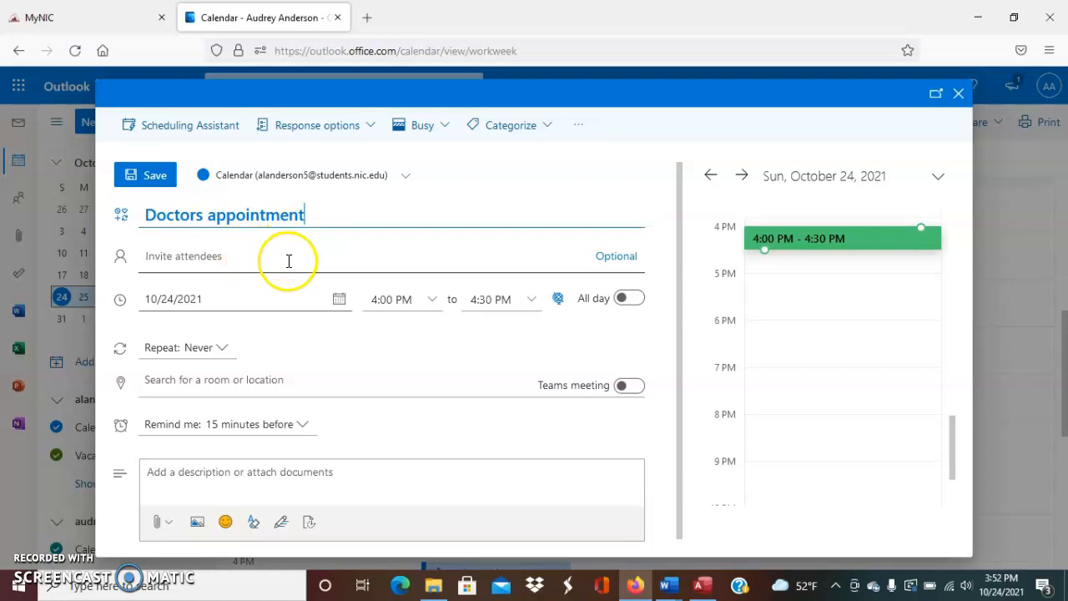
click(348, 252)
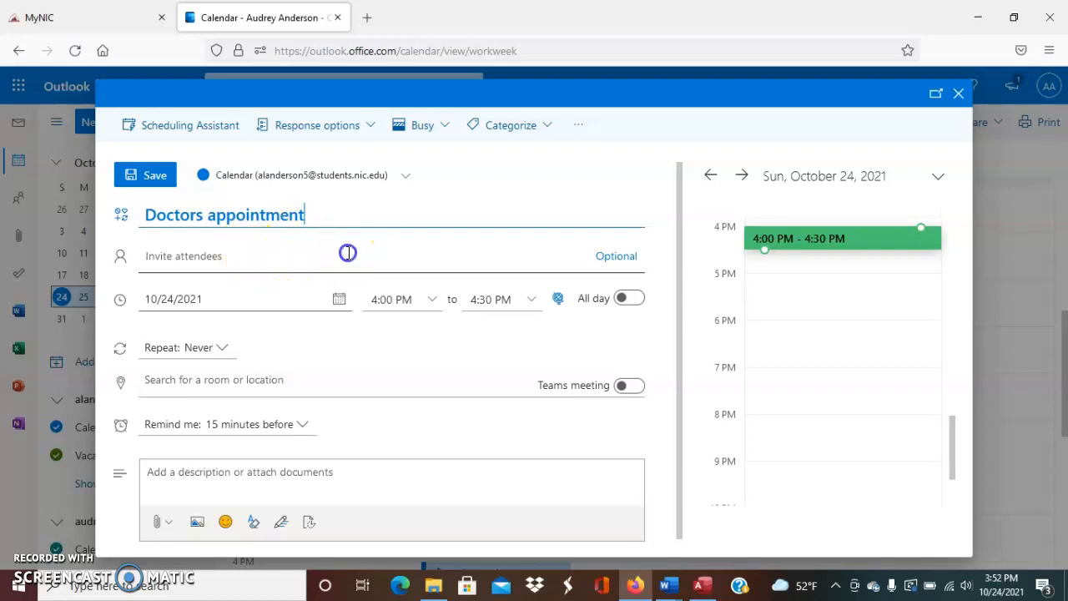
click(296, 255)
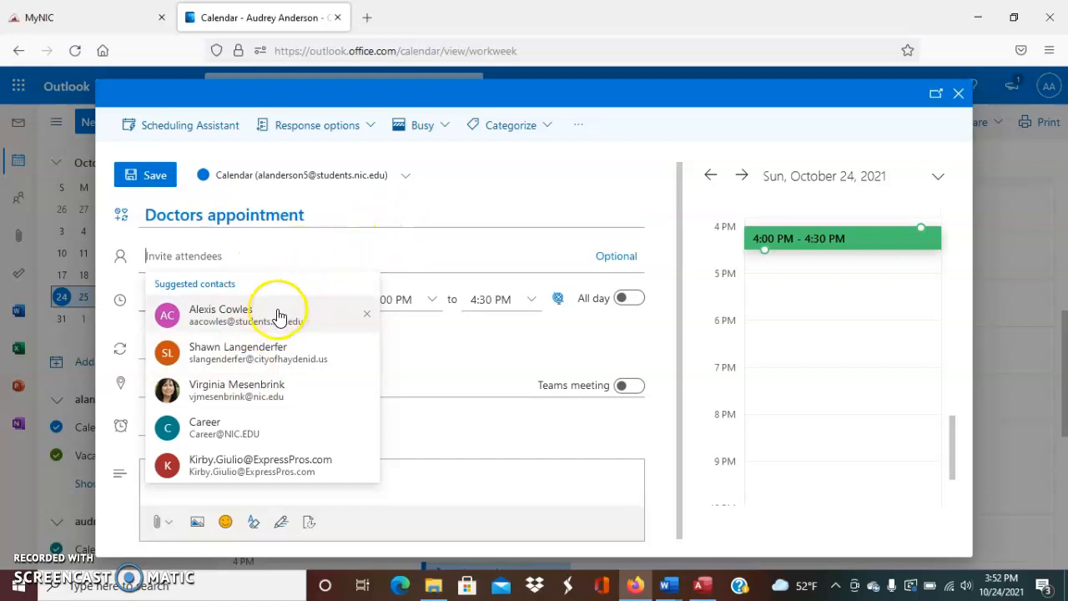
click(422, 252)
click(467, 362)
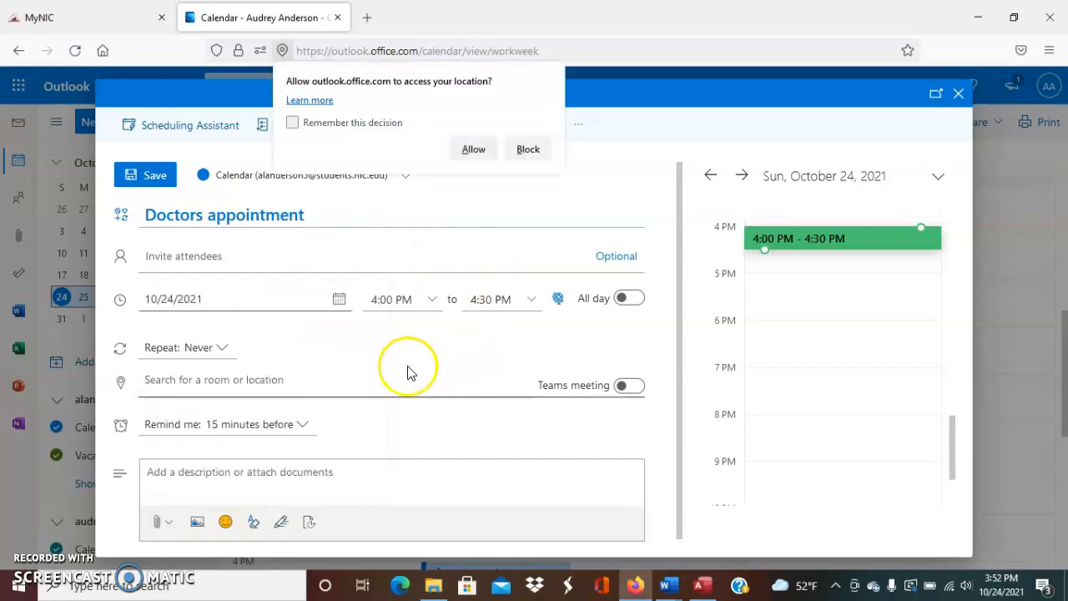
Move the event to Wednesday, October 27, starting at 9:00 AM
click(257, 295)
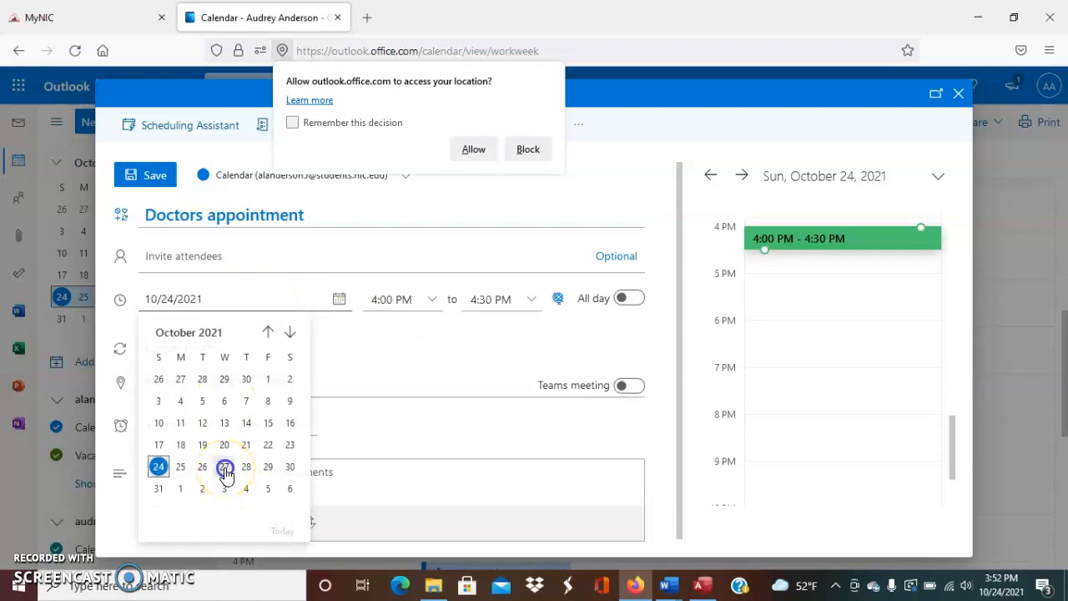
click(224, 467)
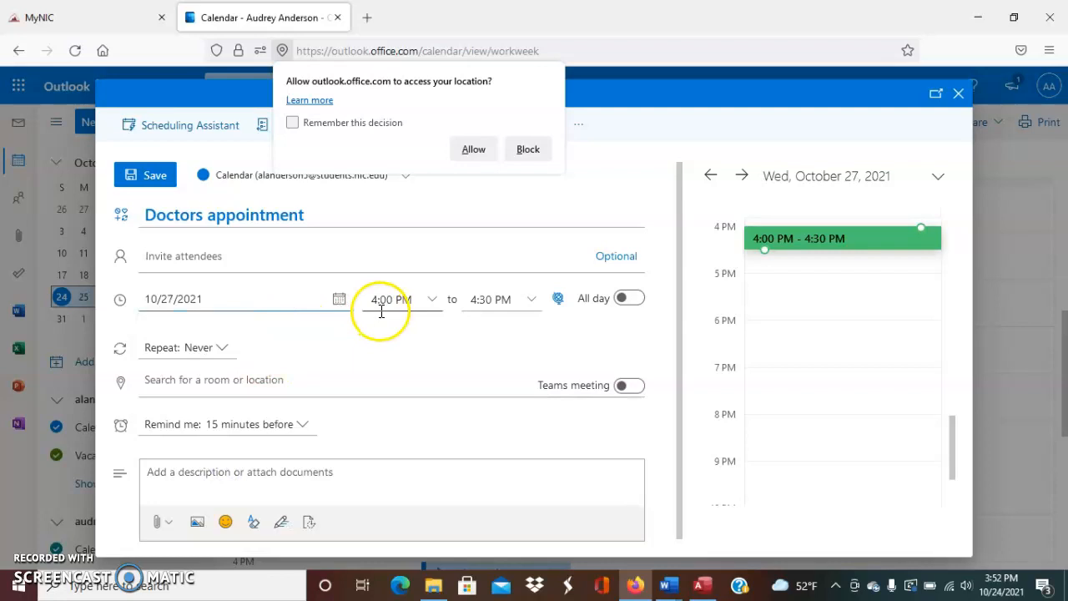
click(432, 302)
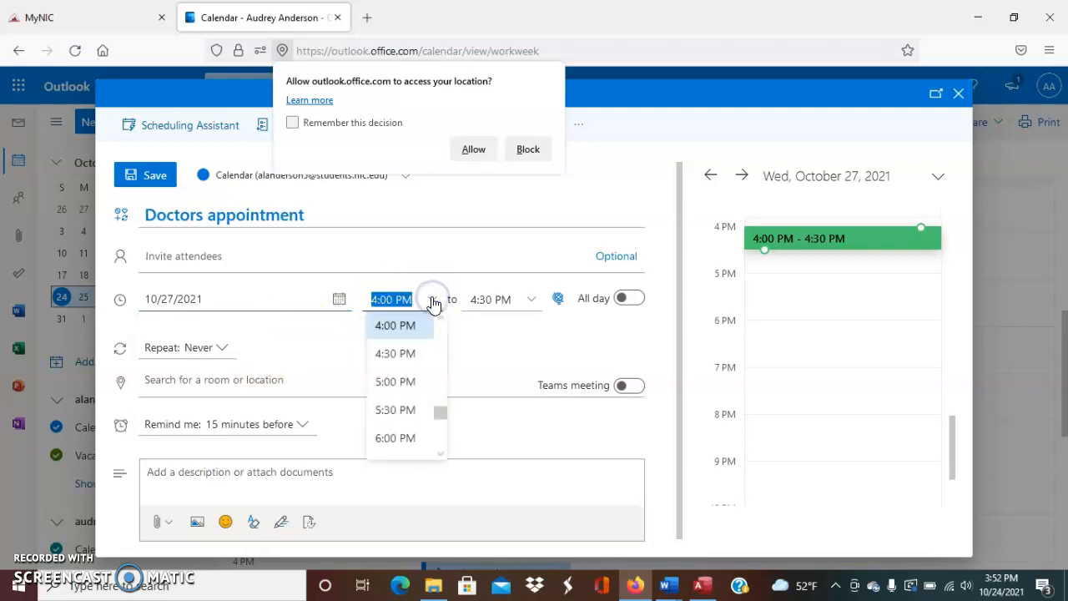
scroll(410, 360, down, 2)
scroll(410, 361, up, 6)
scroll(409, 362, up, 1)
click(403, 360)
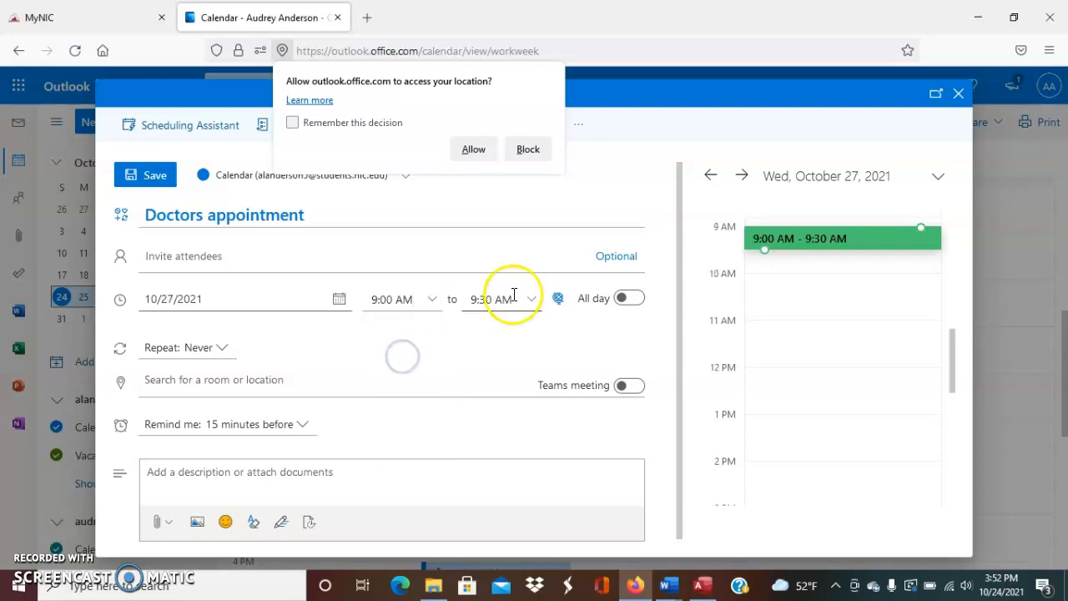
Set the end time to 10:00 AM and leave Repeat on Never
click(531, 300)
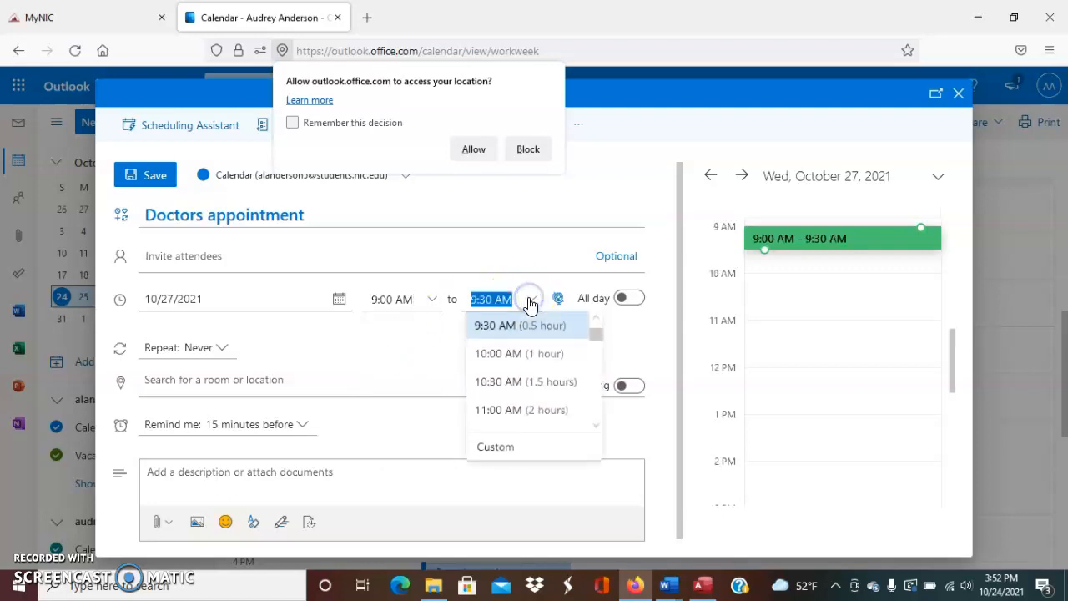
click(512, 353)
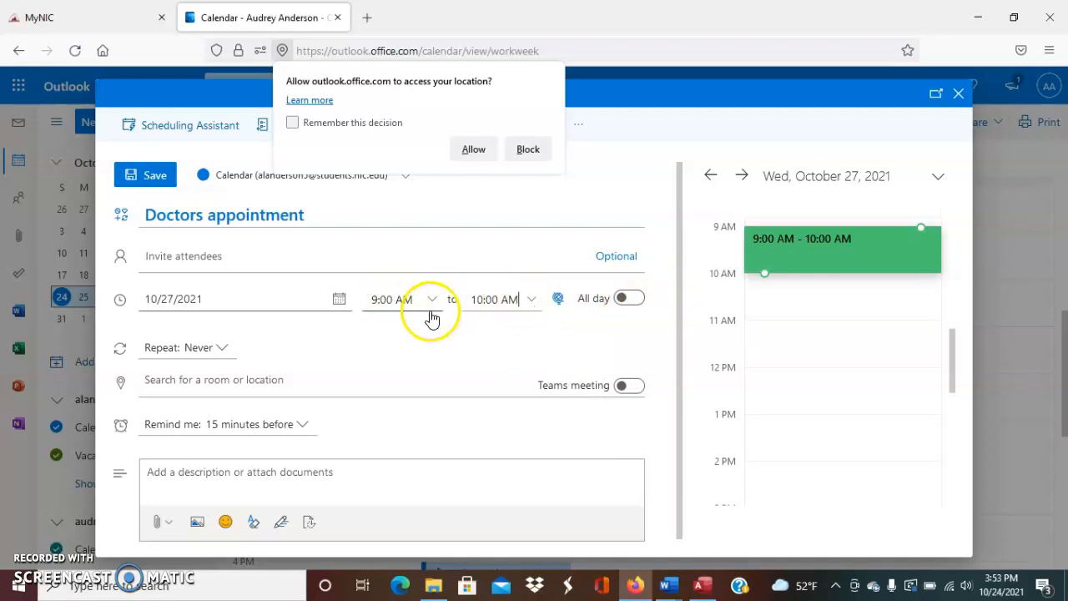
click(169, 355)
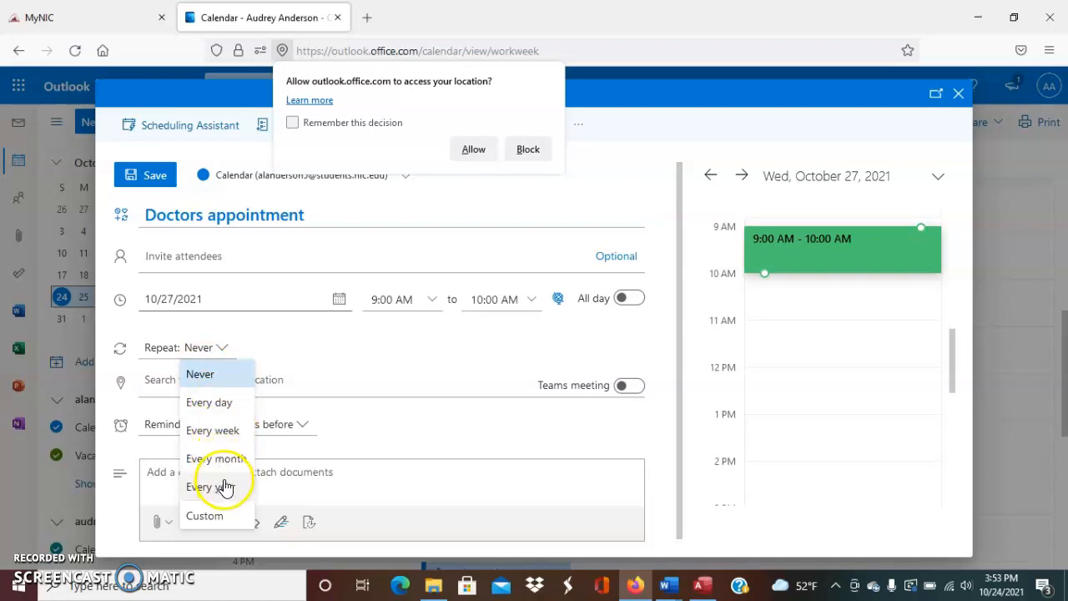
click(300, 344)
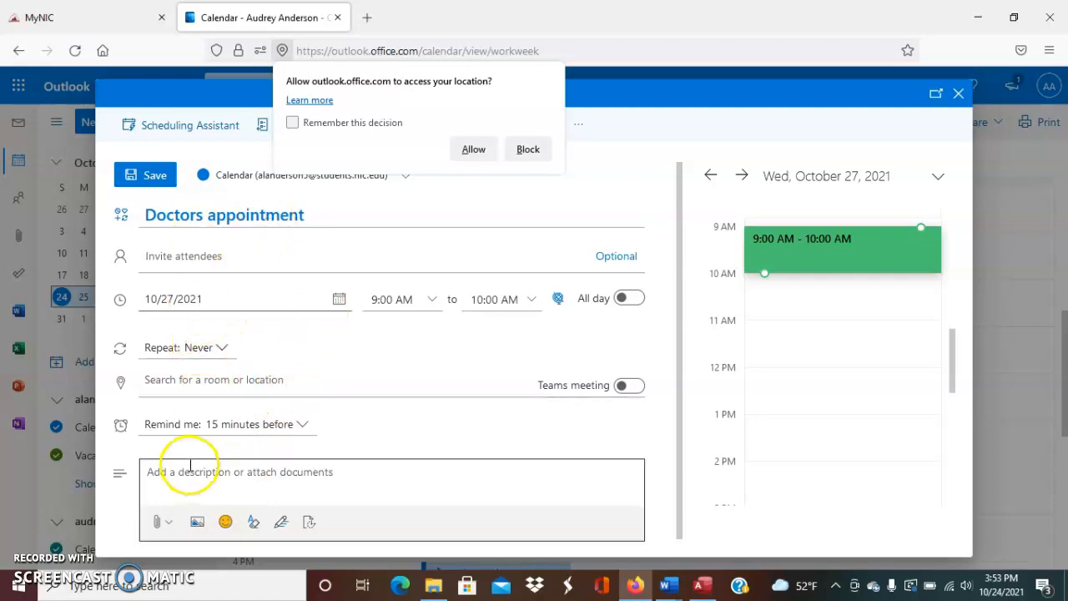
Keep the 15-minute reminder, allow location access, and write 'Bring ID' in the description
click(271, 379)
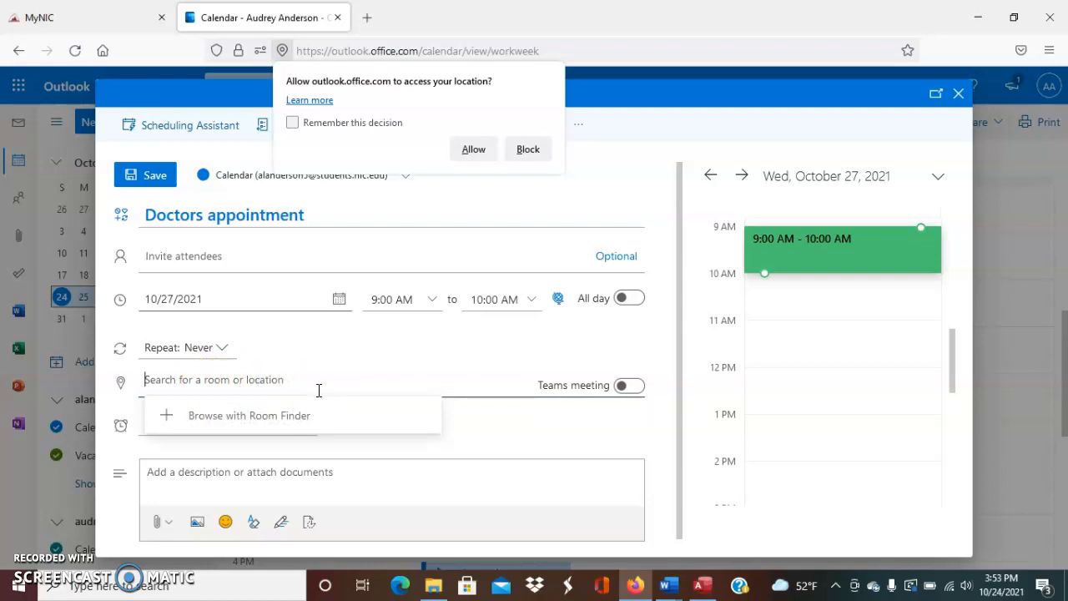
click(324, 357)
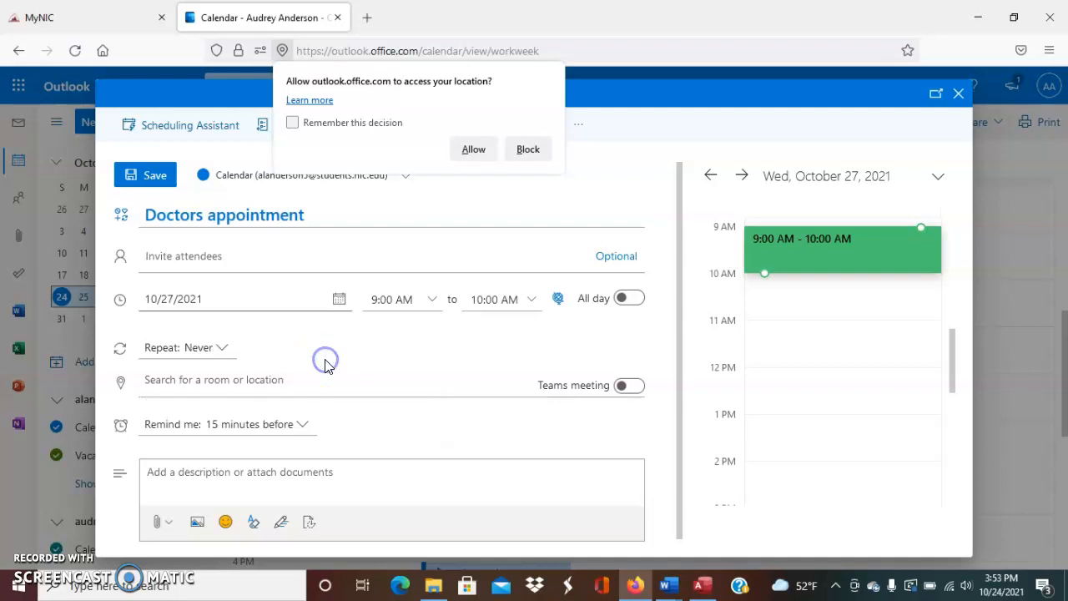
click(290, 426)
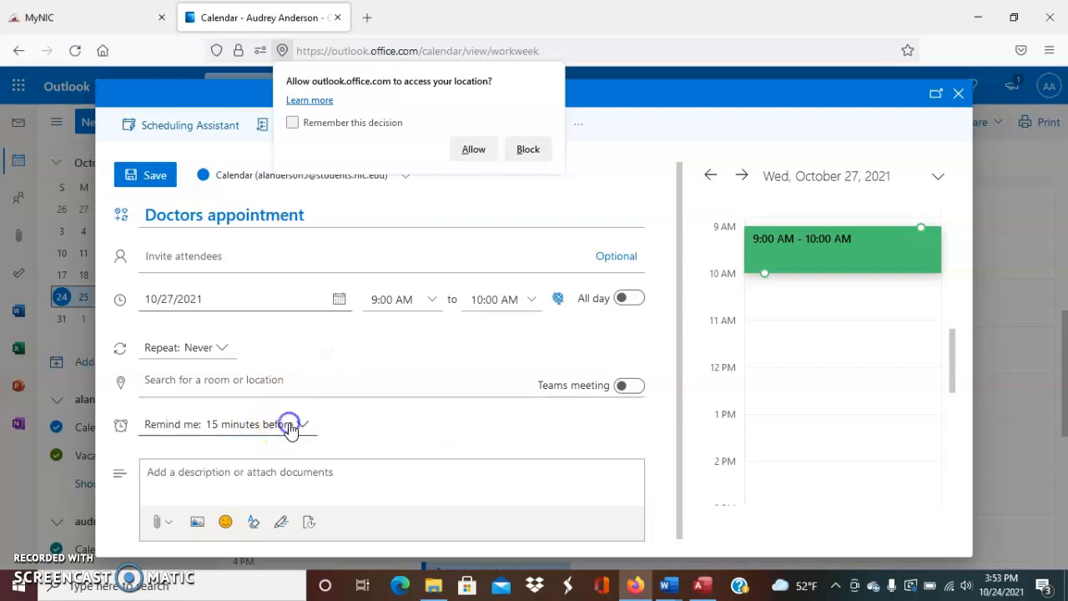
click(474, 149)
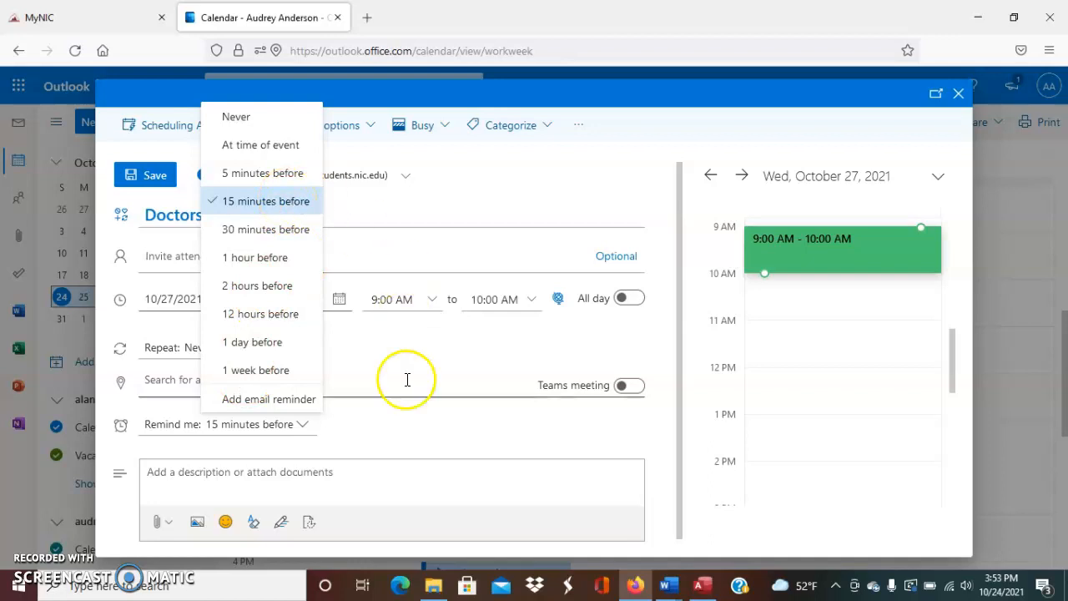
click(395, 404)
click(317, 472)
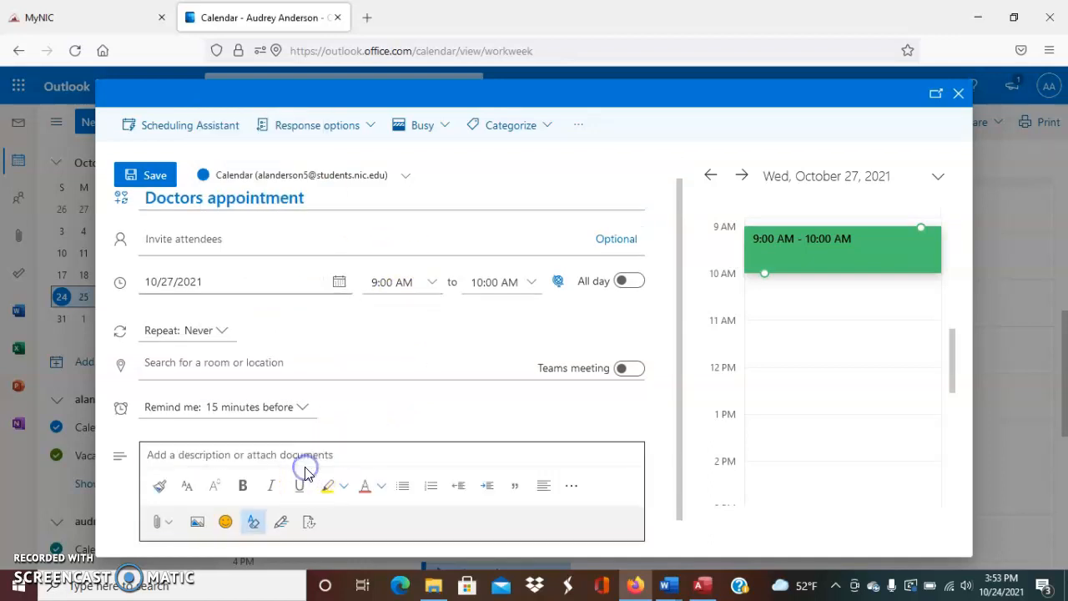
click(280, 459)
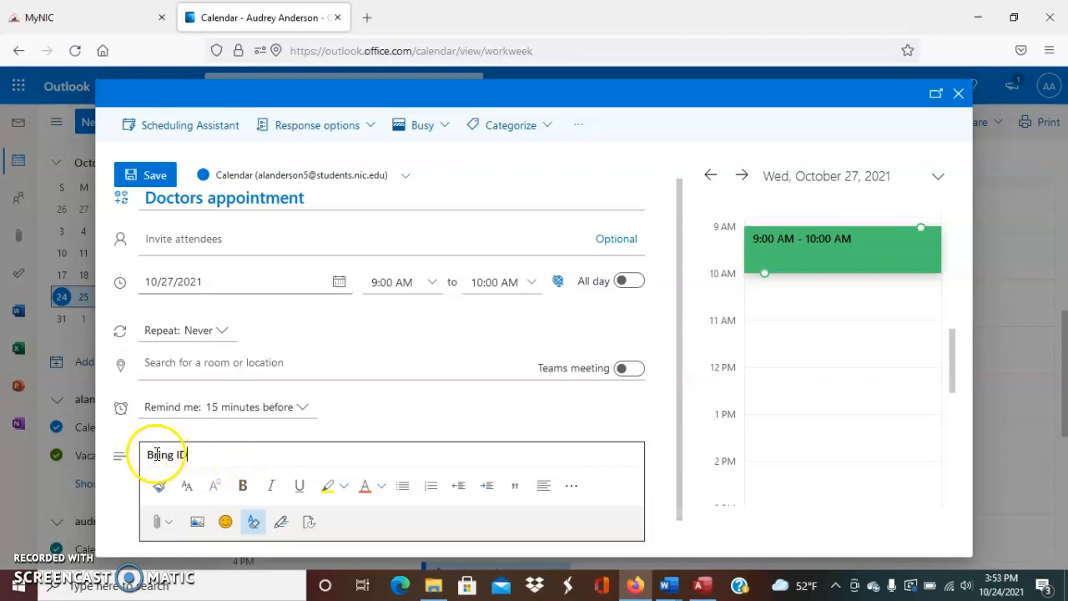
scroll(397, 450, down, 1)
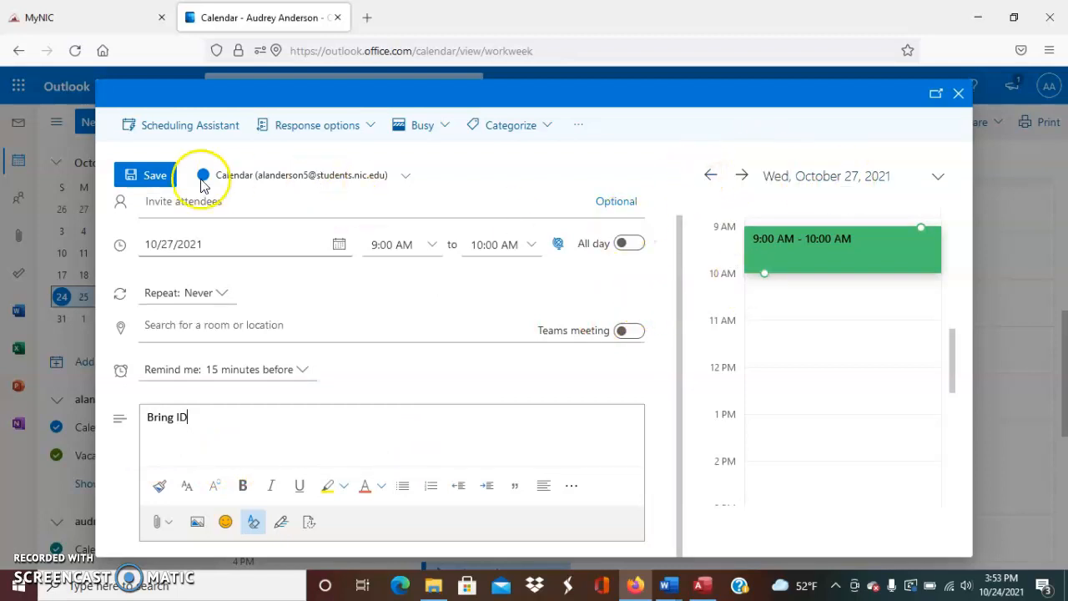
Save the appointment, then edit it to end at 10:30 AM and save again
click(156, 181)
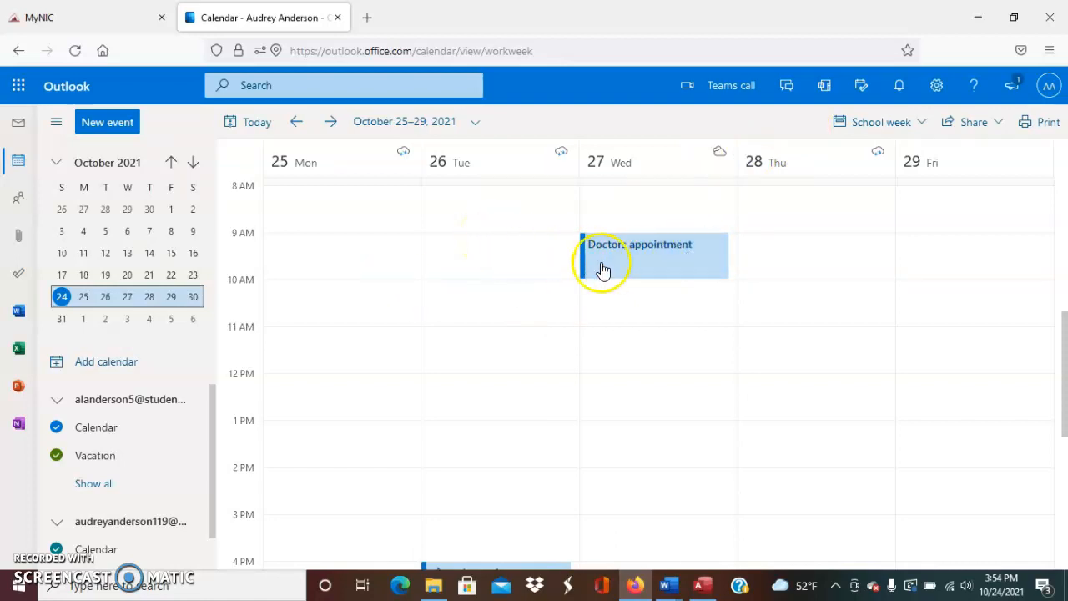
click(606, 268)
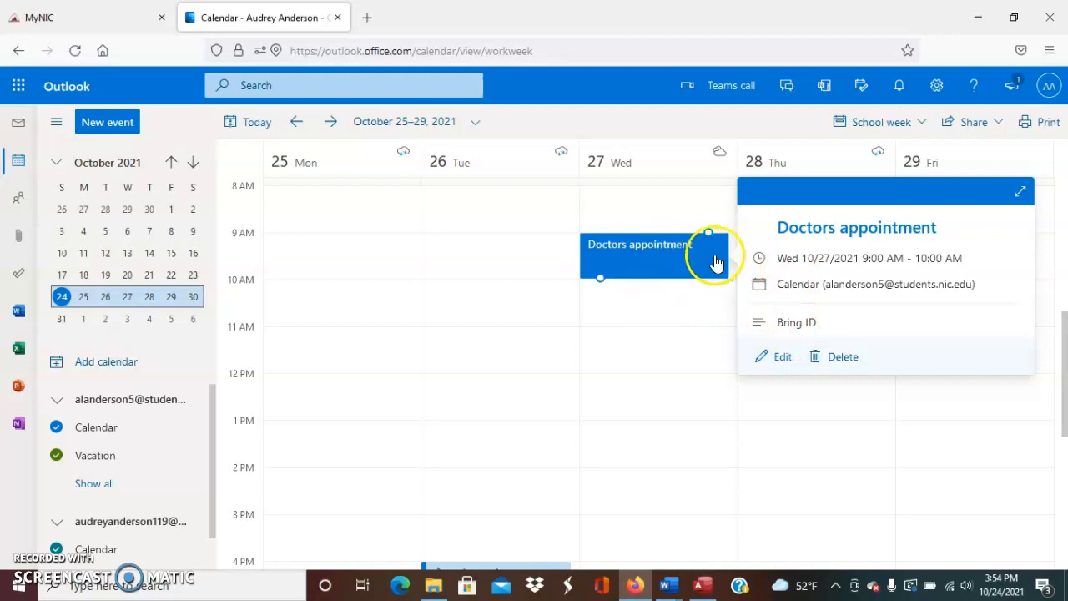
click(782, 359)
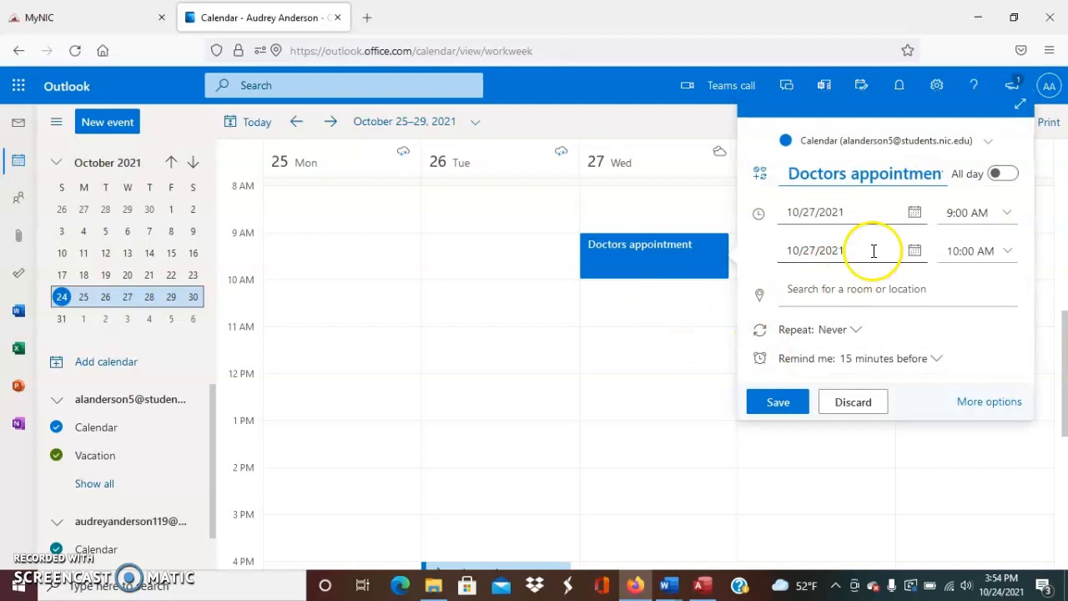
click(1006, 252)
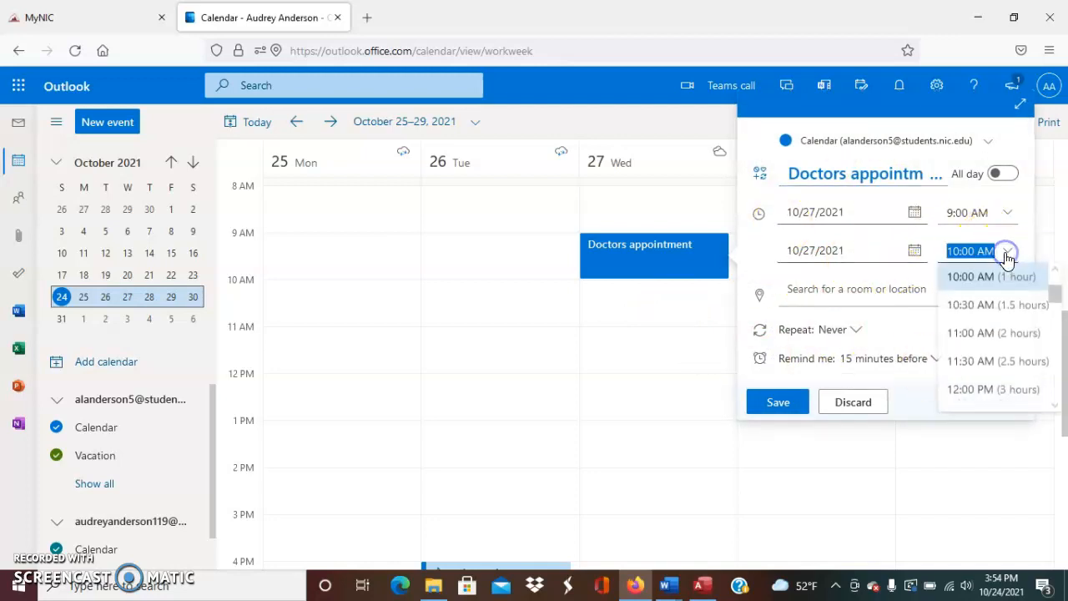
click(989, 307)
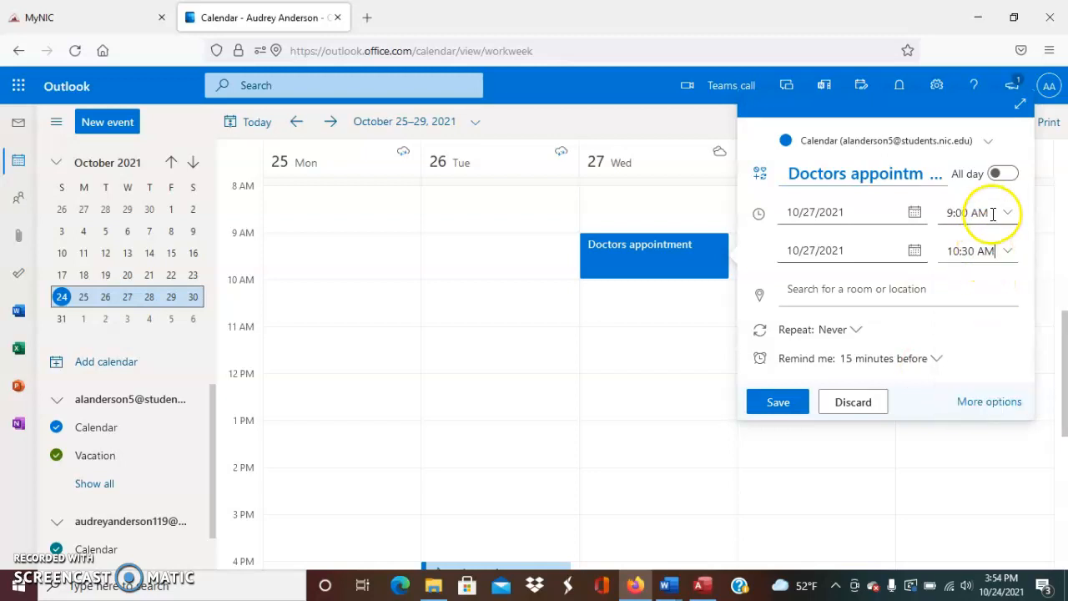
click(780, 402)
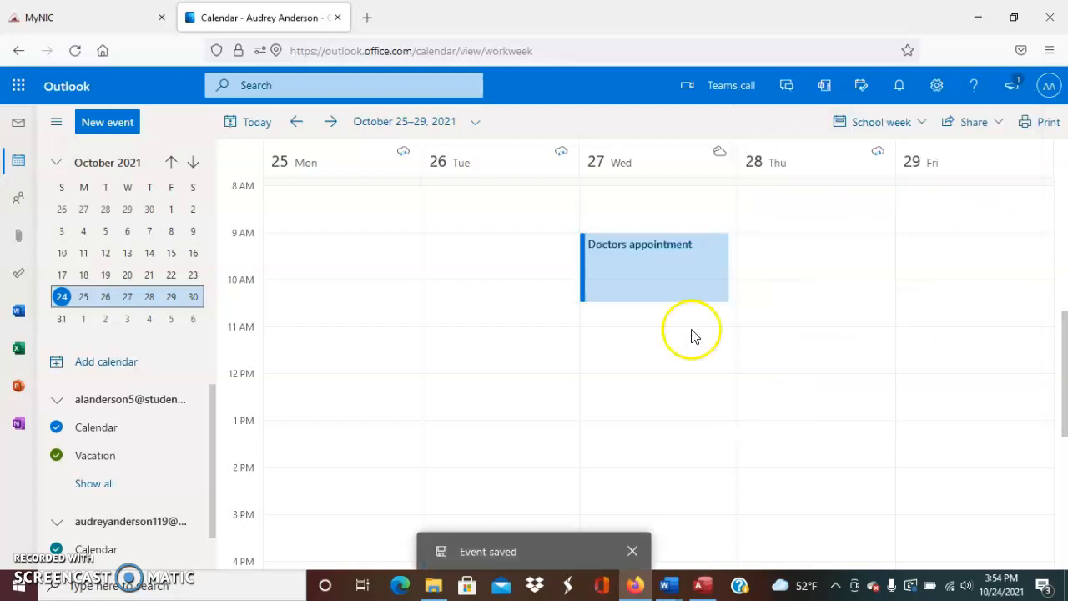
click(619, 296)
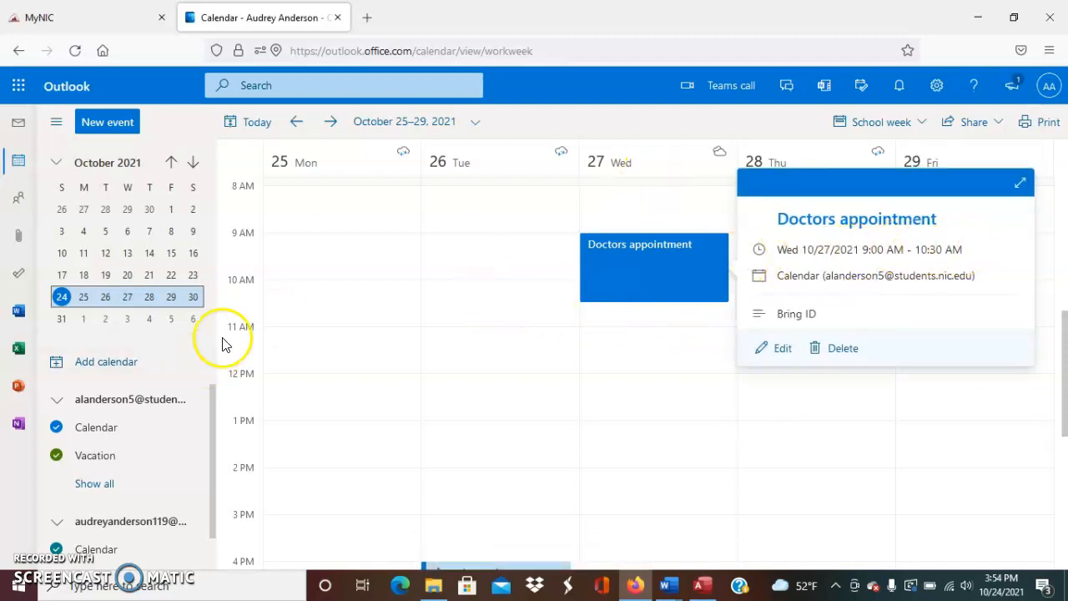
click(275, 453)
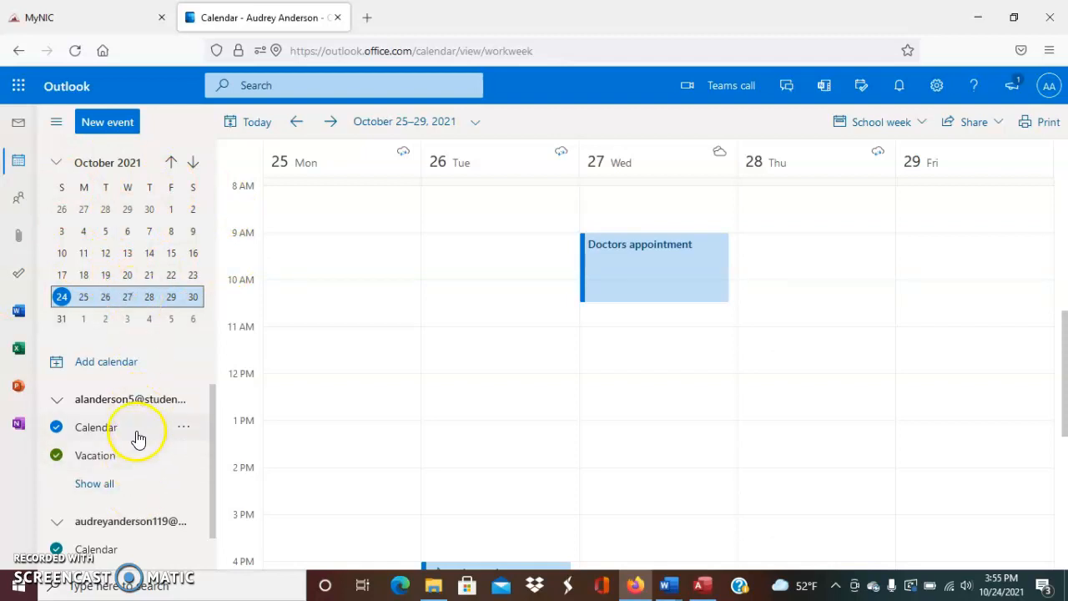
click(131, 484)
scroll(125, 509, down, 3)
scroll(125, 514, up, 2)
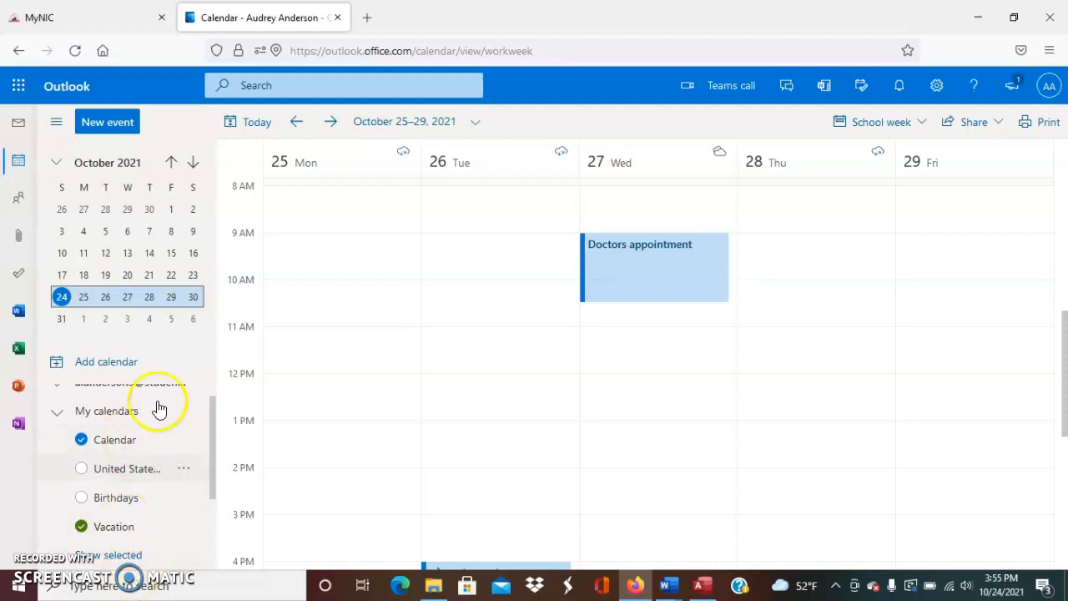
Switch to Month view for October 2021 and toggle the Birthdays calendar on and off
click(894, 125)
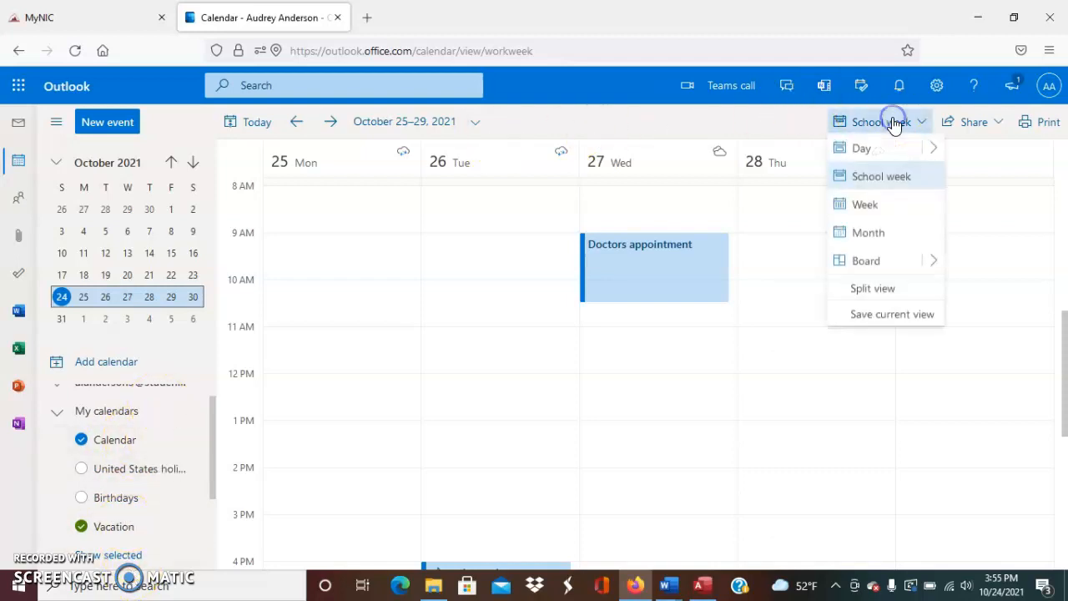
click(867, 232)
click(762, 210)
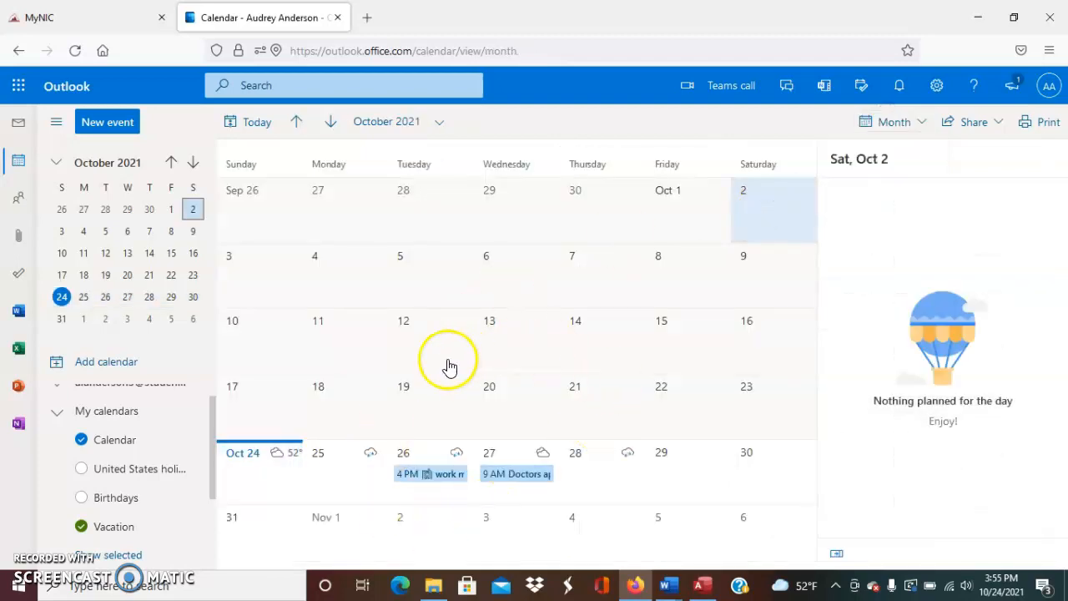
click(82, 499)
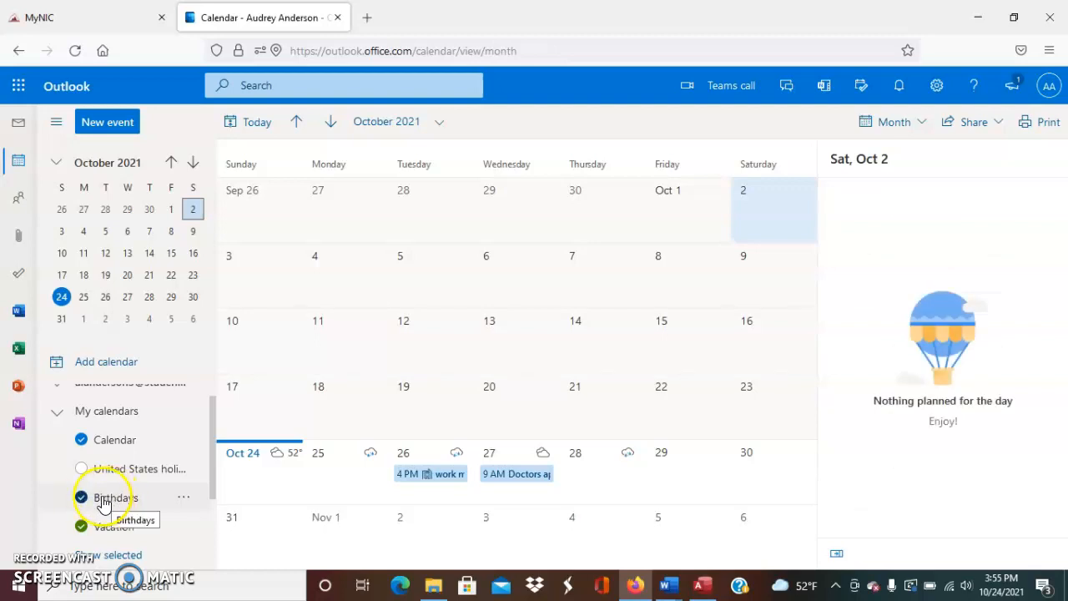
click(82, 501)
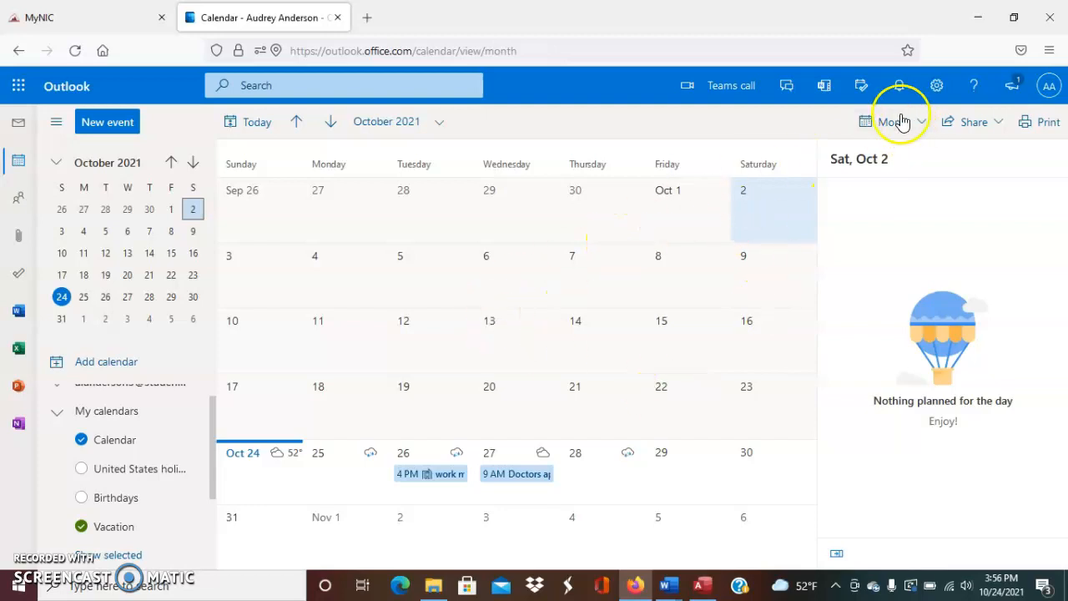
Switch to Week view and advance to the week of October 24–30, 2021
click(919, 120)
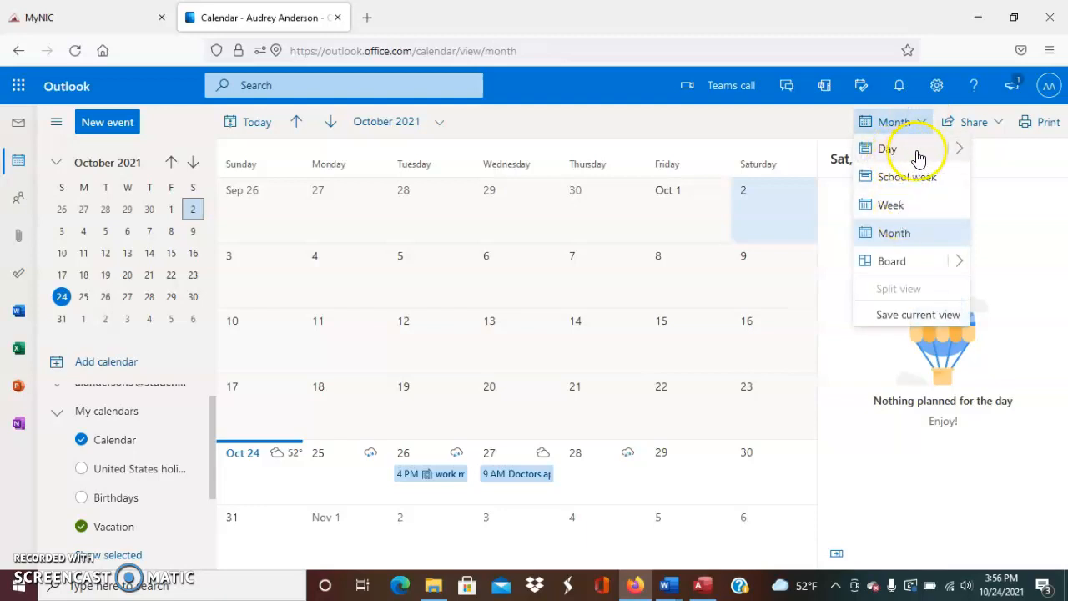
mouse_move(964, 148)
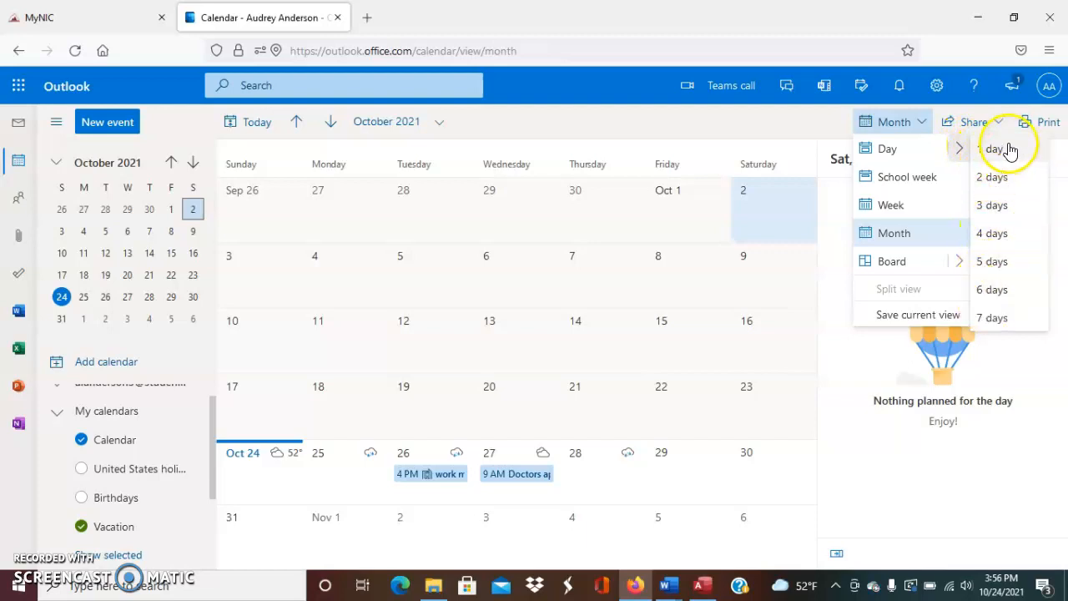
click(894, 206)
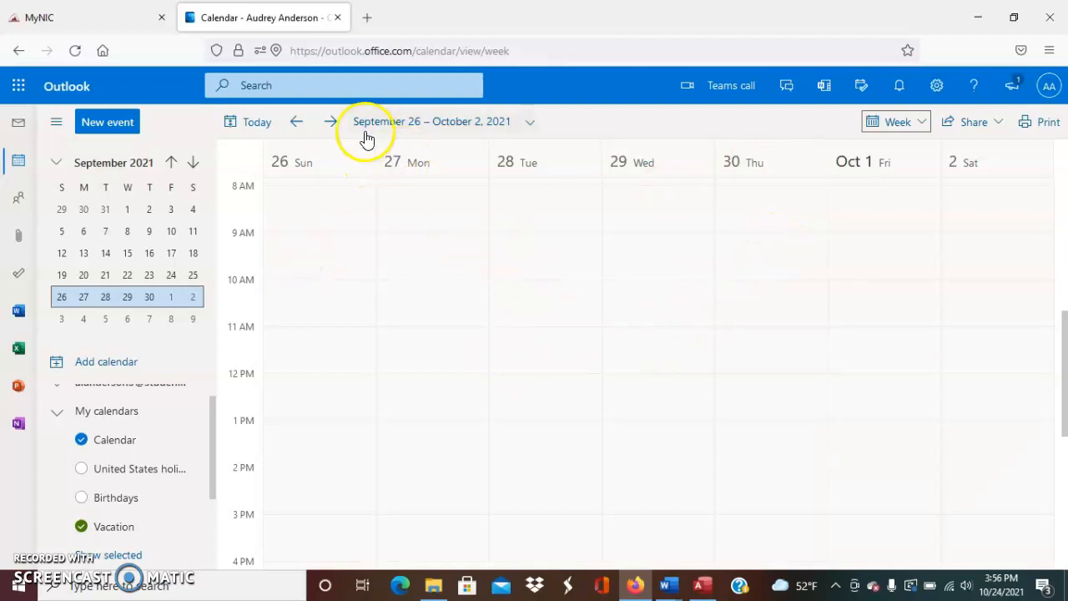
click(333, 122)
click(330, 127)
click(331, 125)
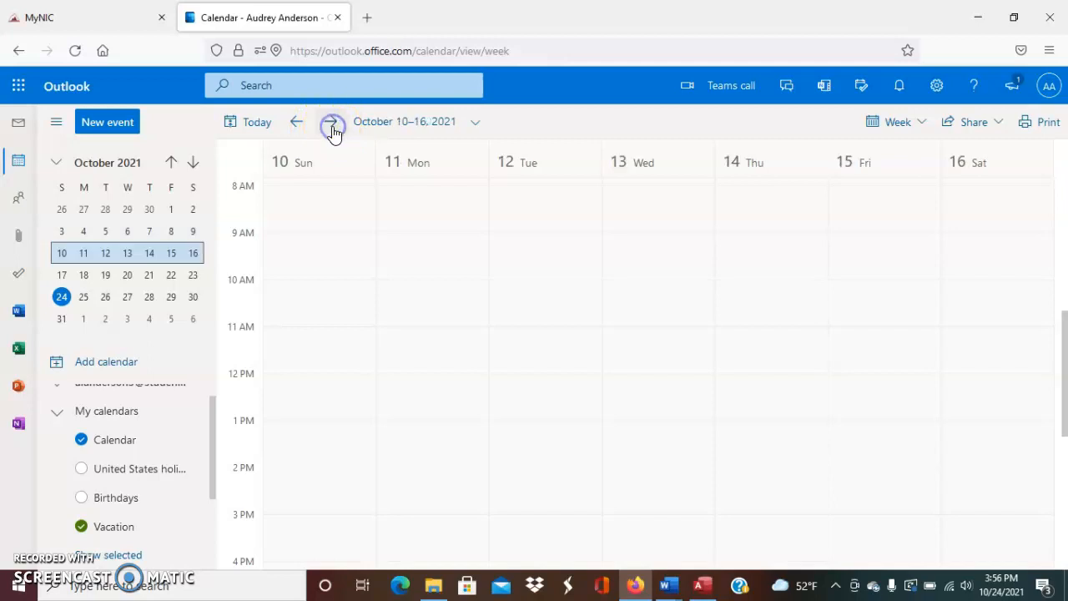
click(332, 125)
click(331, 125)
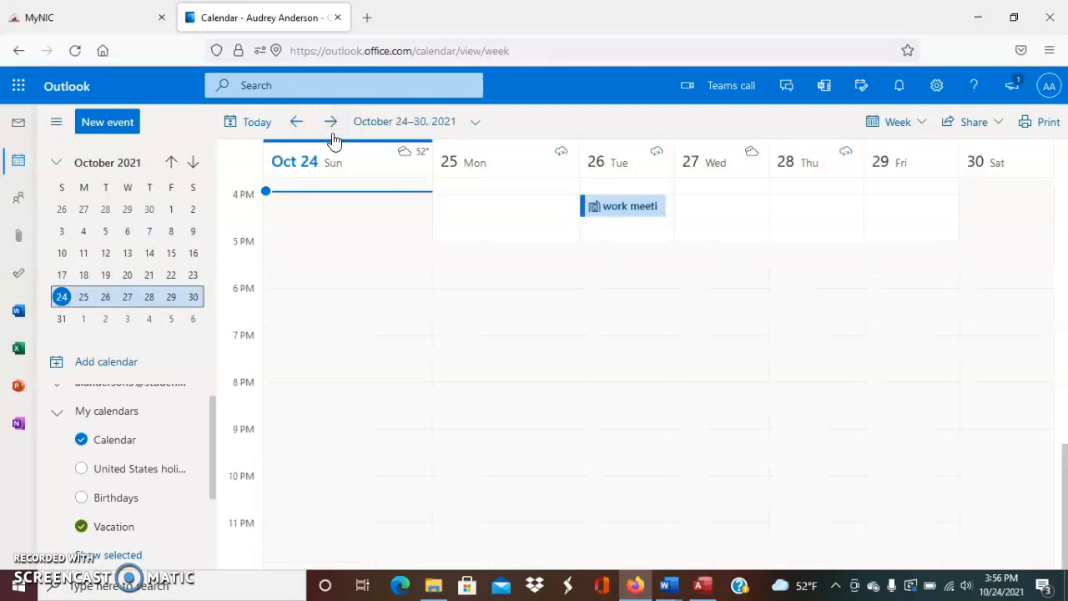
Select the Wednesday 9 AM Doctors appointment in the week view
scroll(553, 236, up, 10)
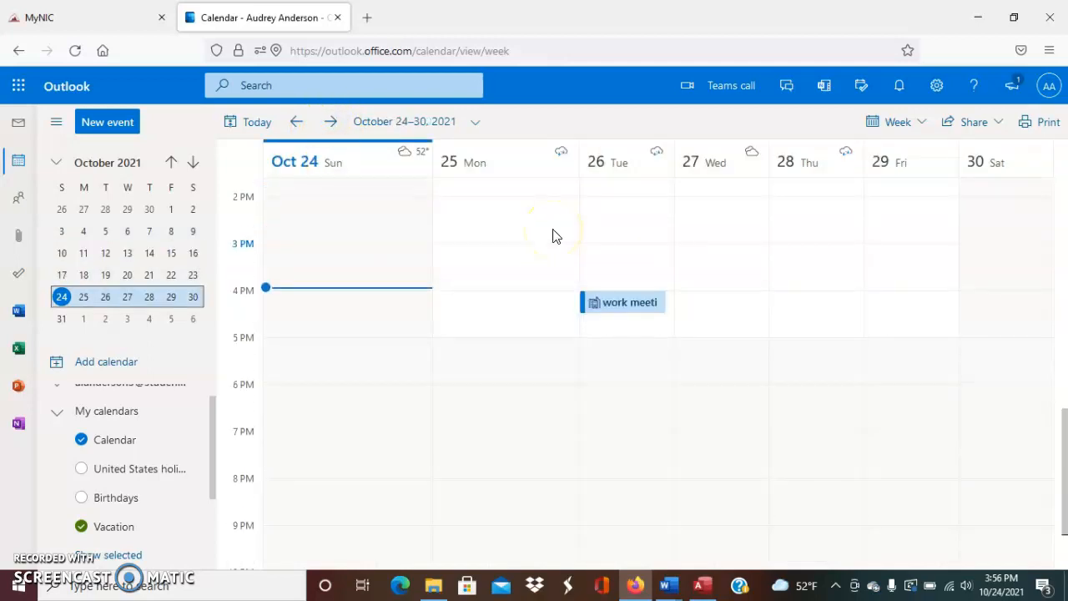
scroll(552, 236, up, 1)
click(746, 497)
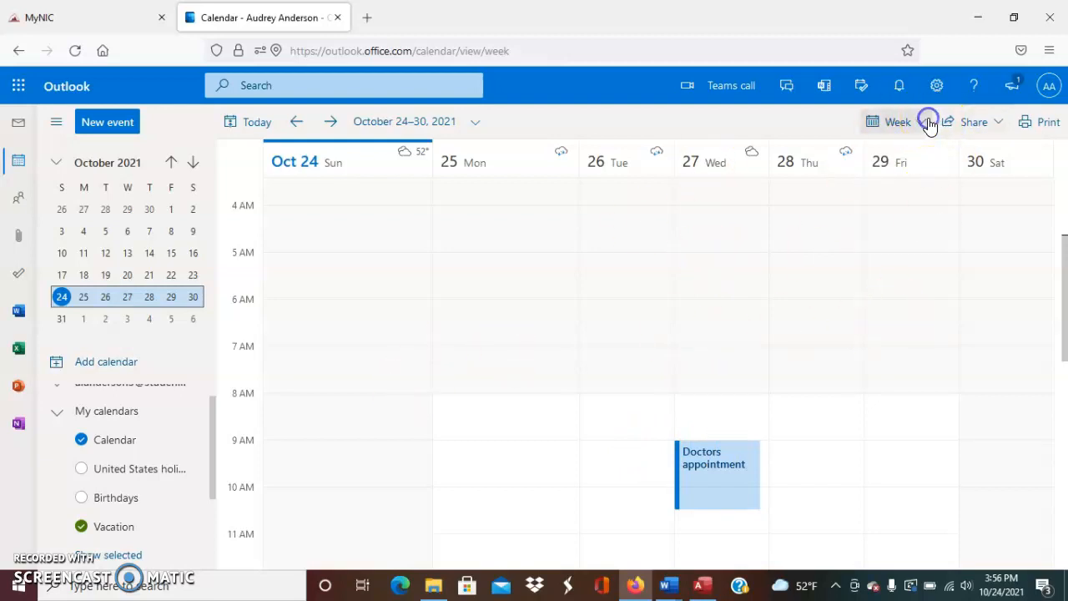
click(921, 122)
Return to month view and colour the main Calendar red
click(900, 232)
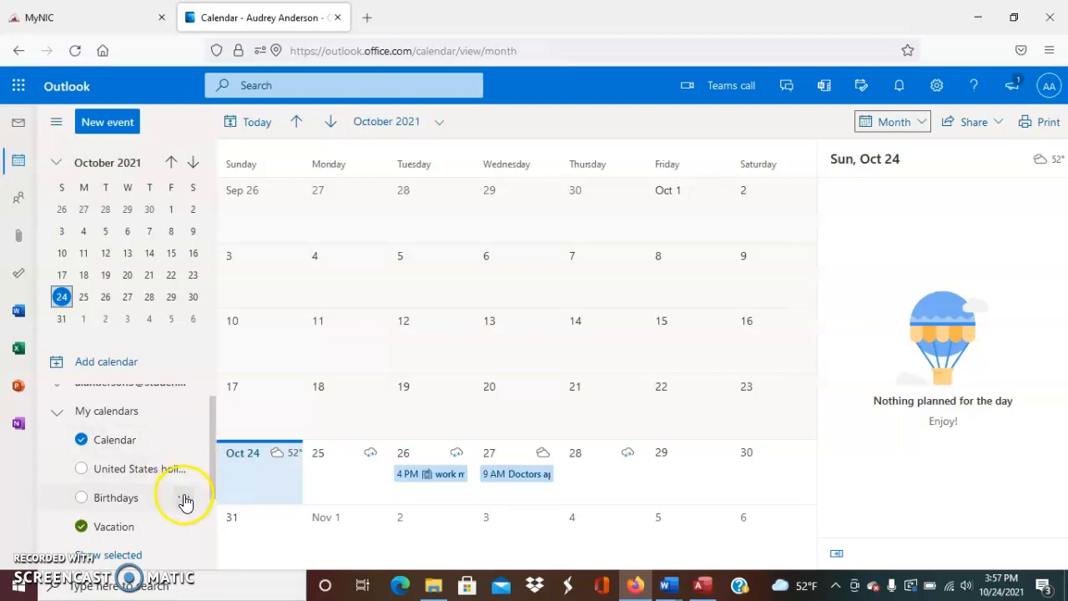
click(182, 440)
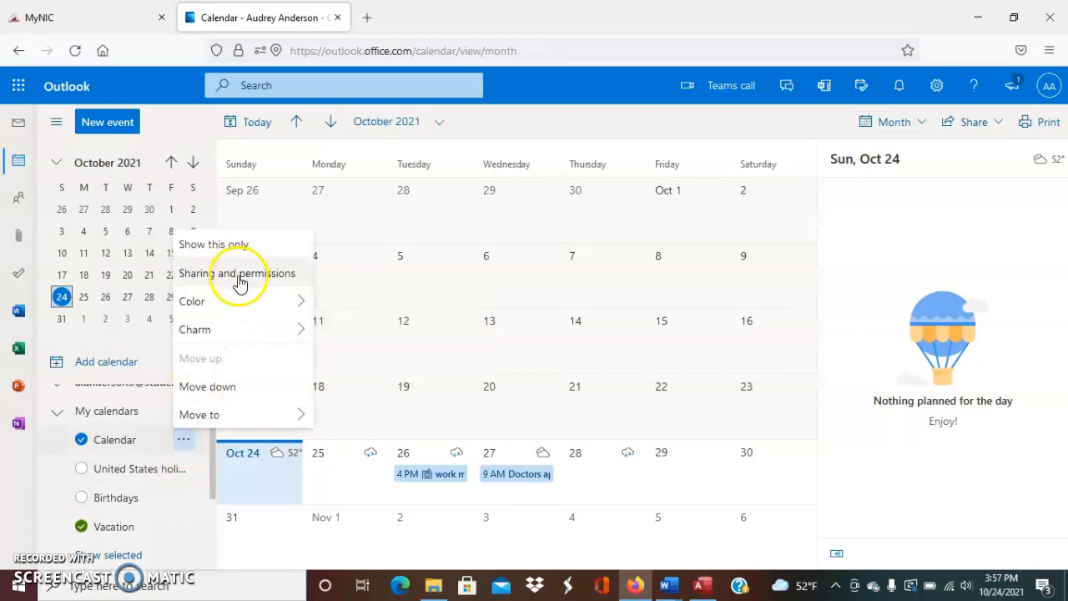
mouse_move(236, 300)
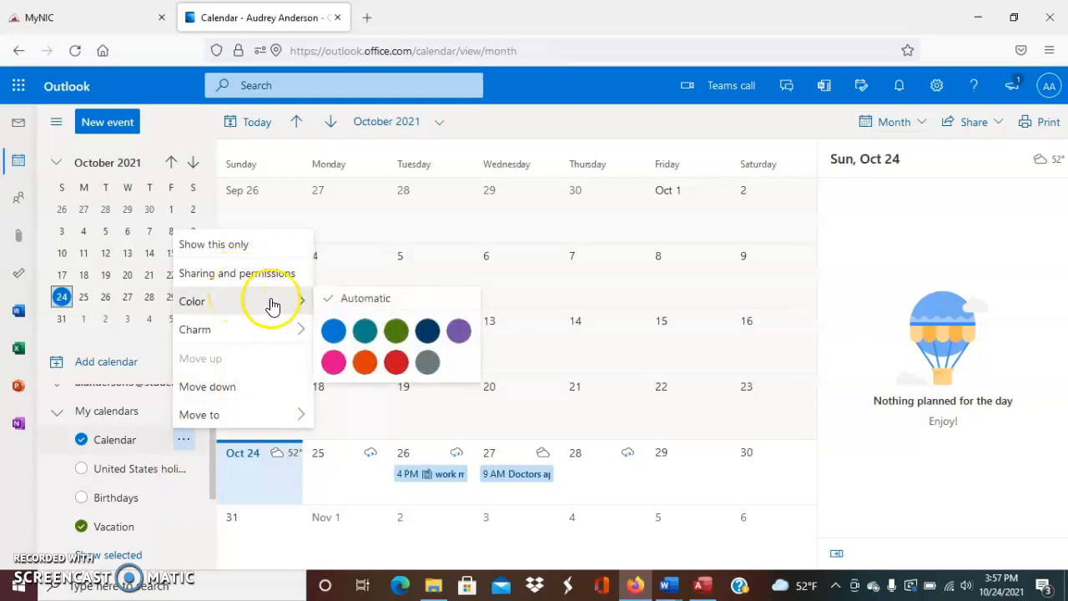
click(397, 362)
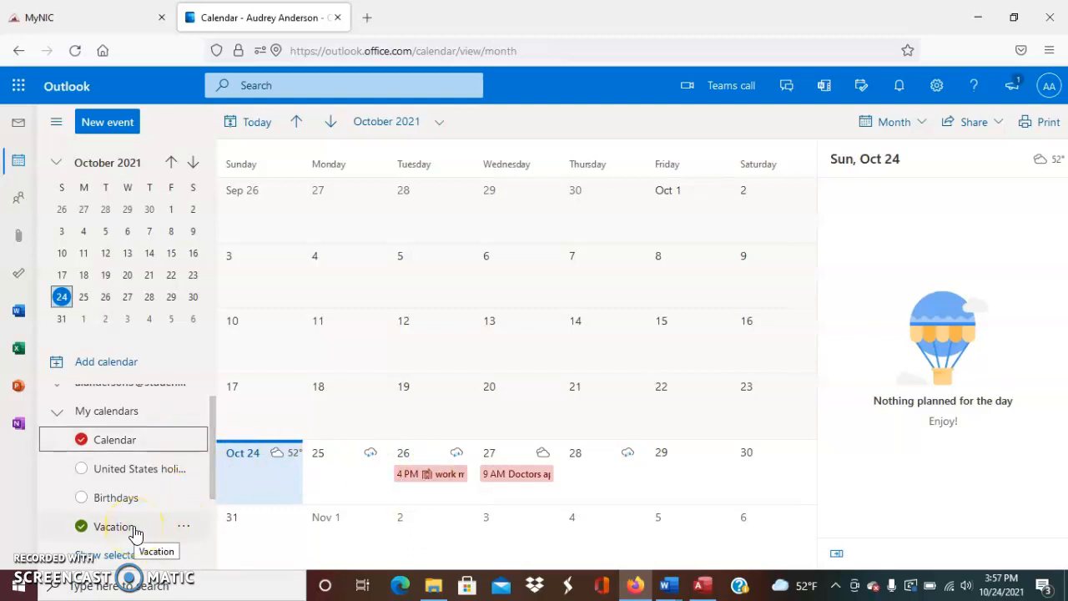
Give the Vacation calendar a charm icon
click(183, 525)
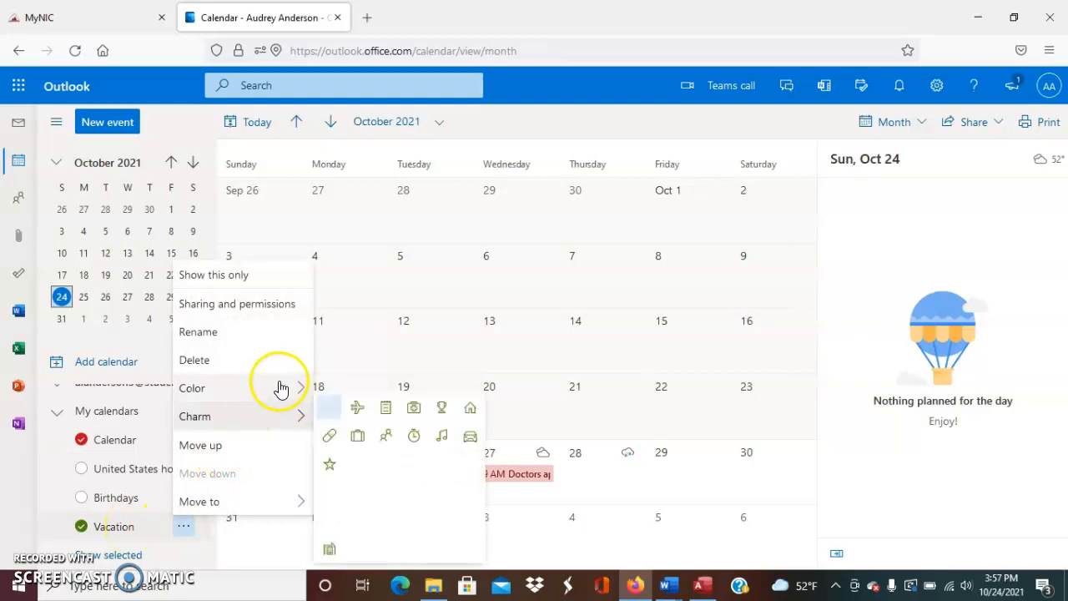
mouse_move(281, 387)
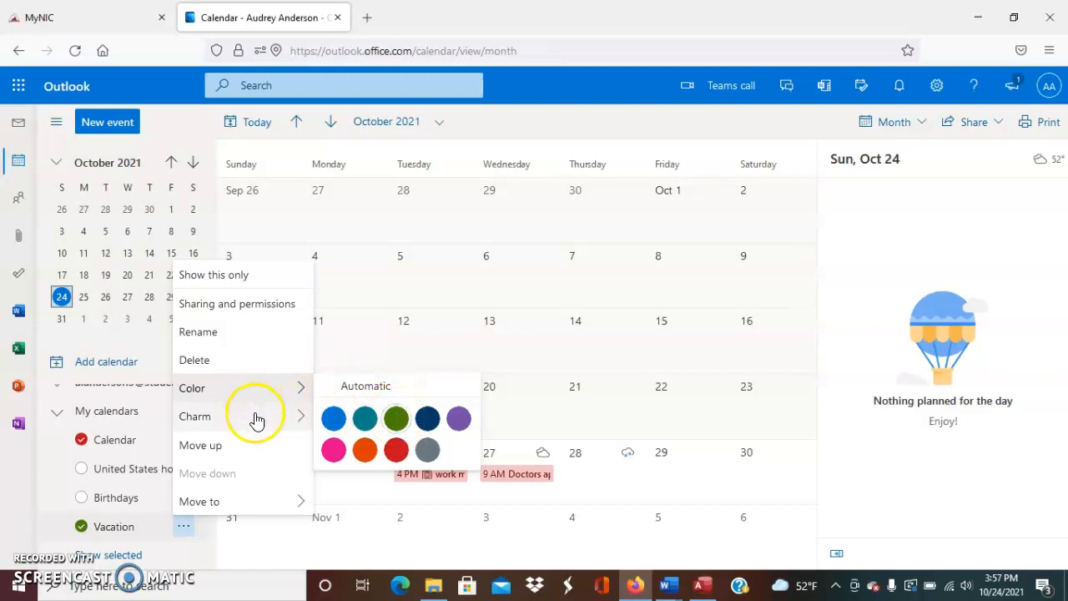
mouse_move(256, 419)
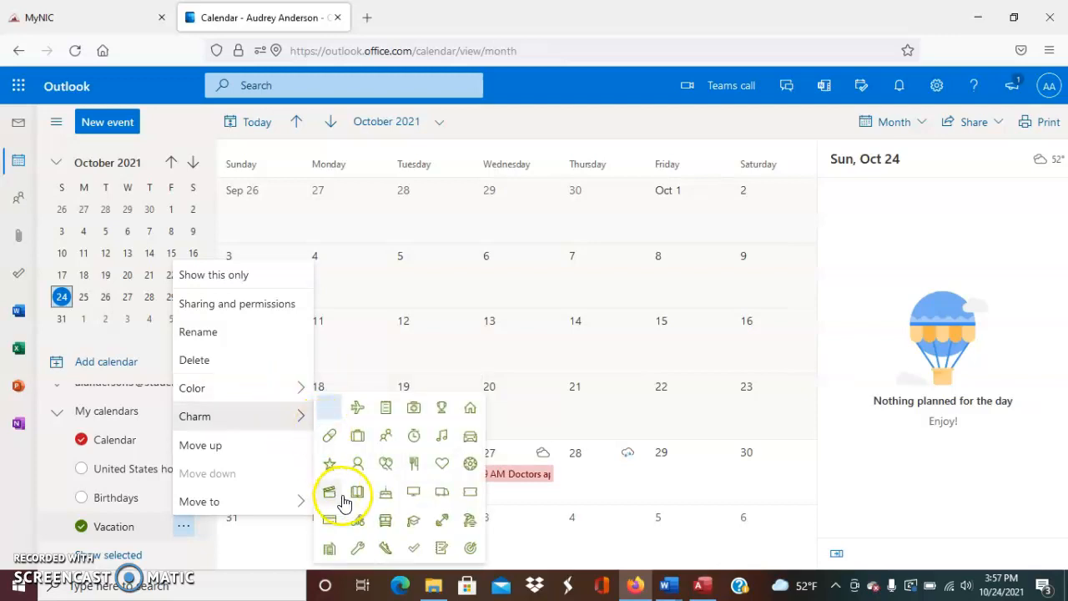
click(367, 409)
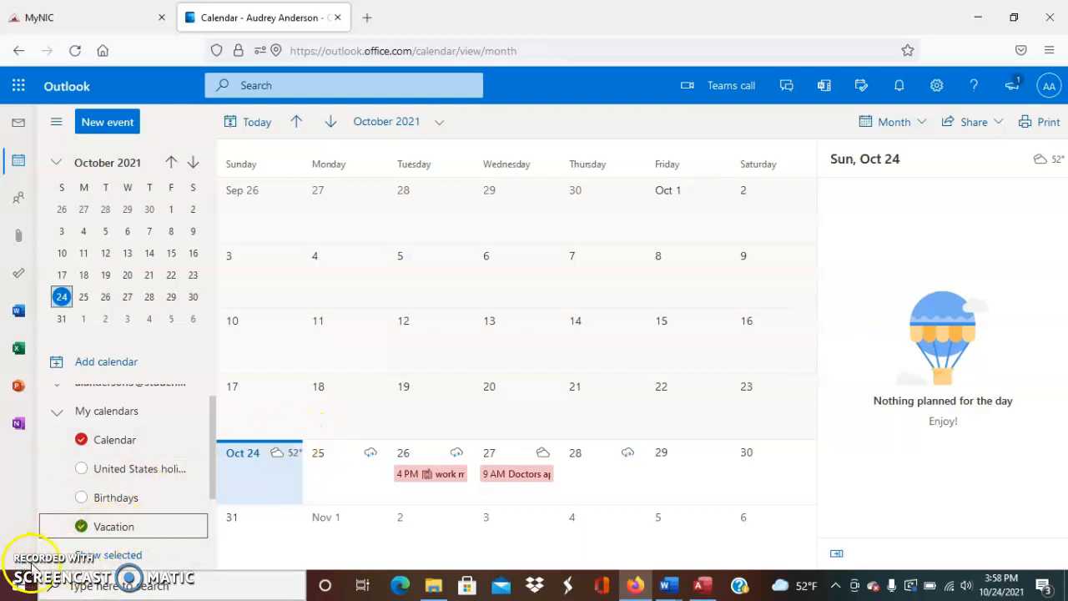
Open the Add calendar dialog and look at the Subscribe from web page
scroll(142, 482, up, 1)
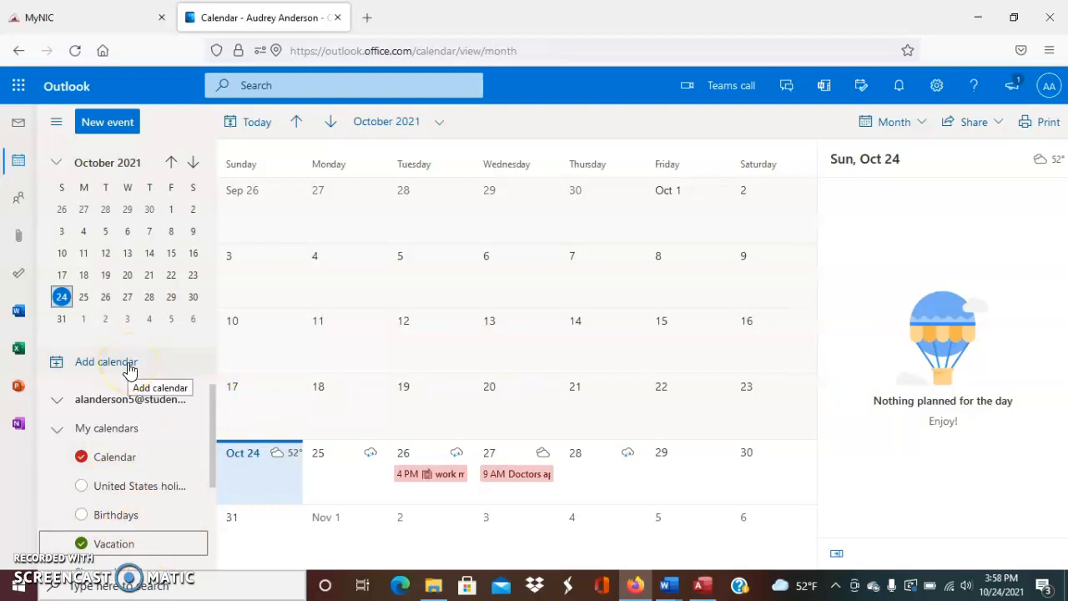
click(94, 364)
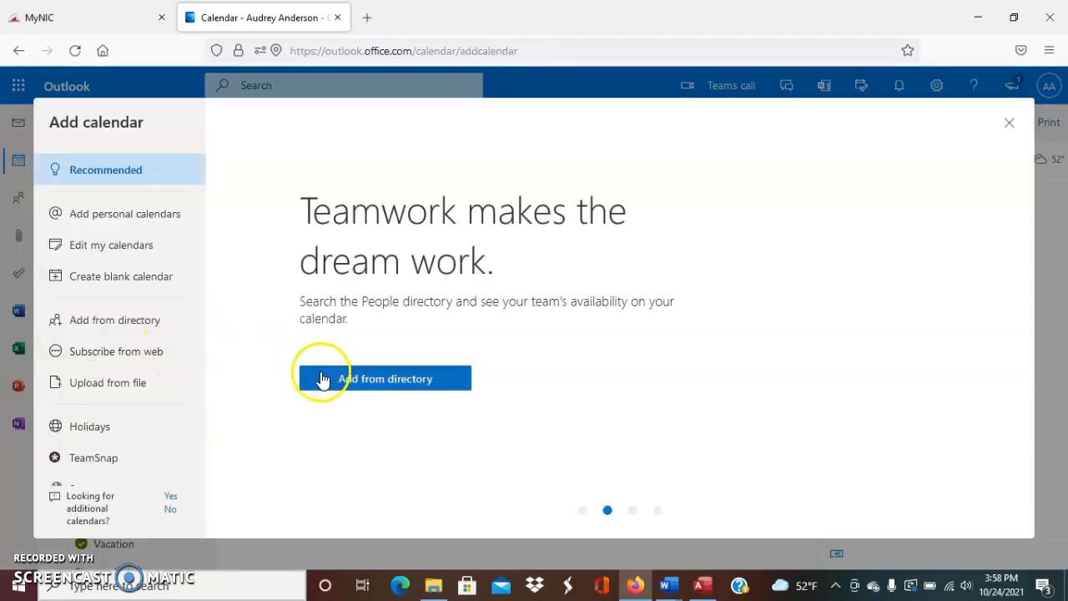
click(372, 380)
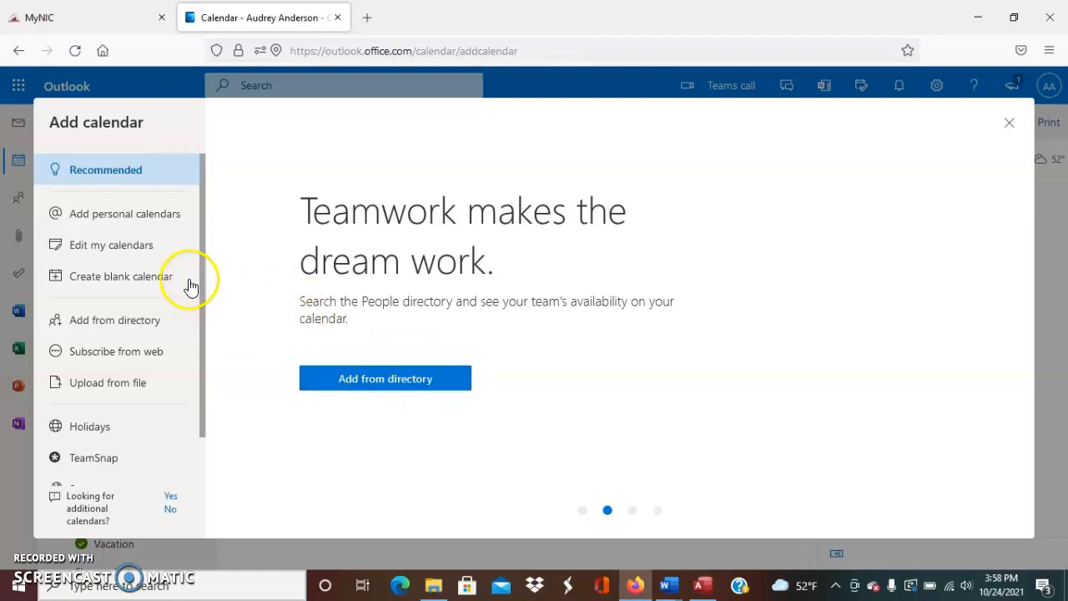
click(133, 354)
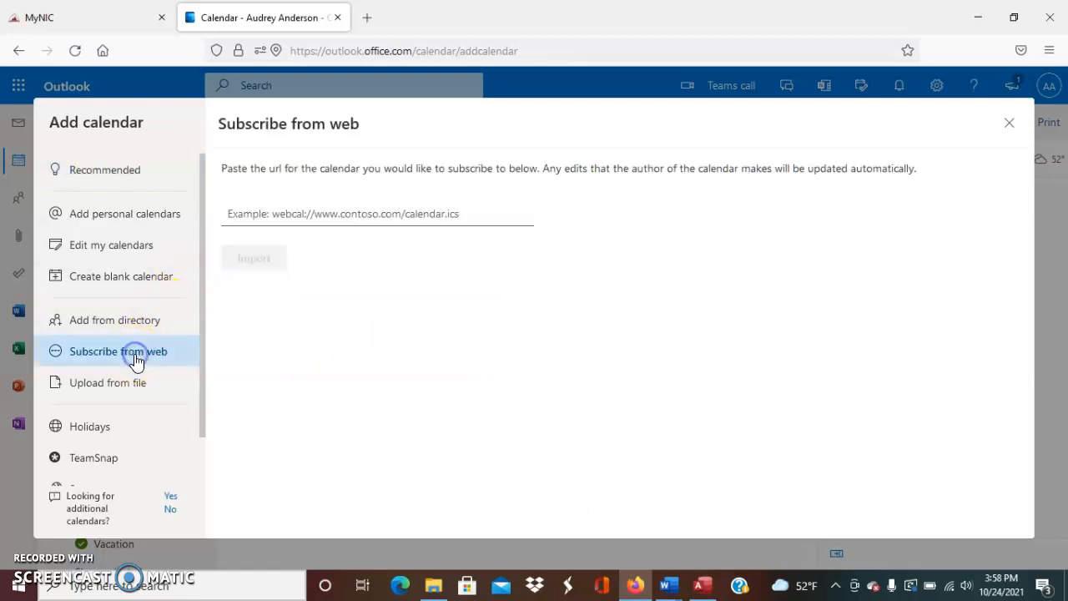
click(384, 213)
click(338, 214)
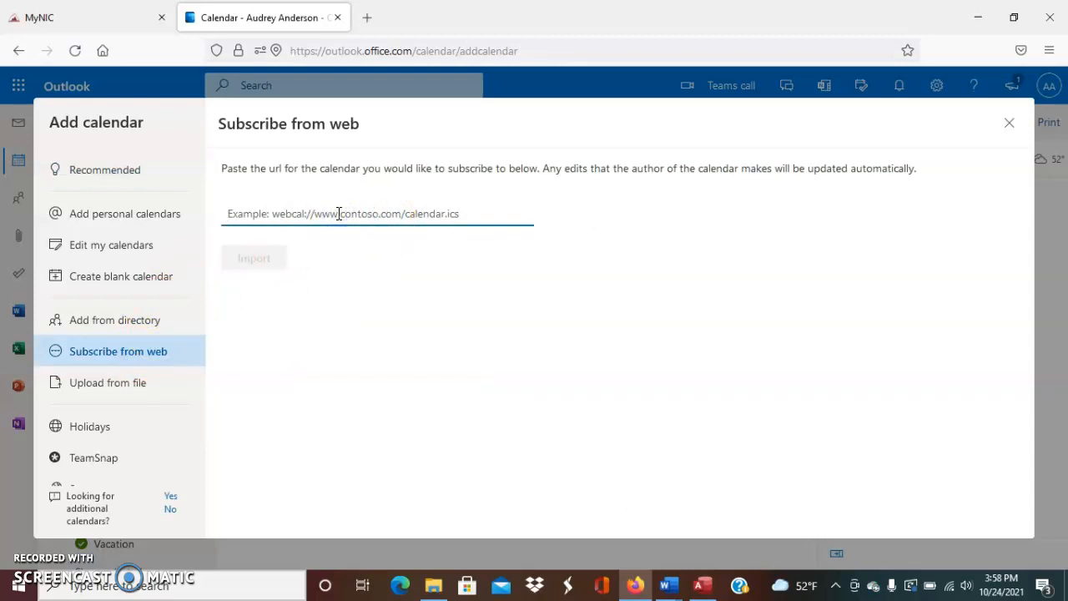
Review the personal account calendars, then go to the Upload from file page
click(176, 222)
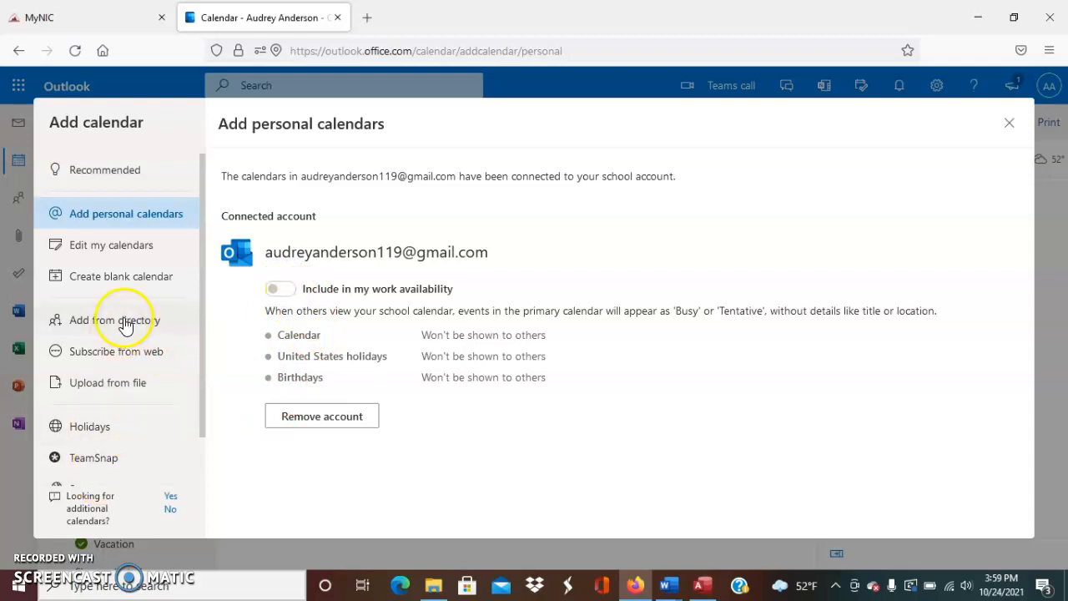
click(132, 392)
click(394, 214)
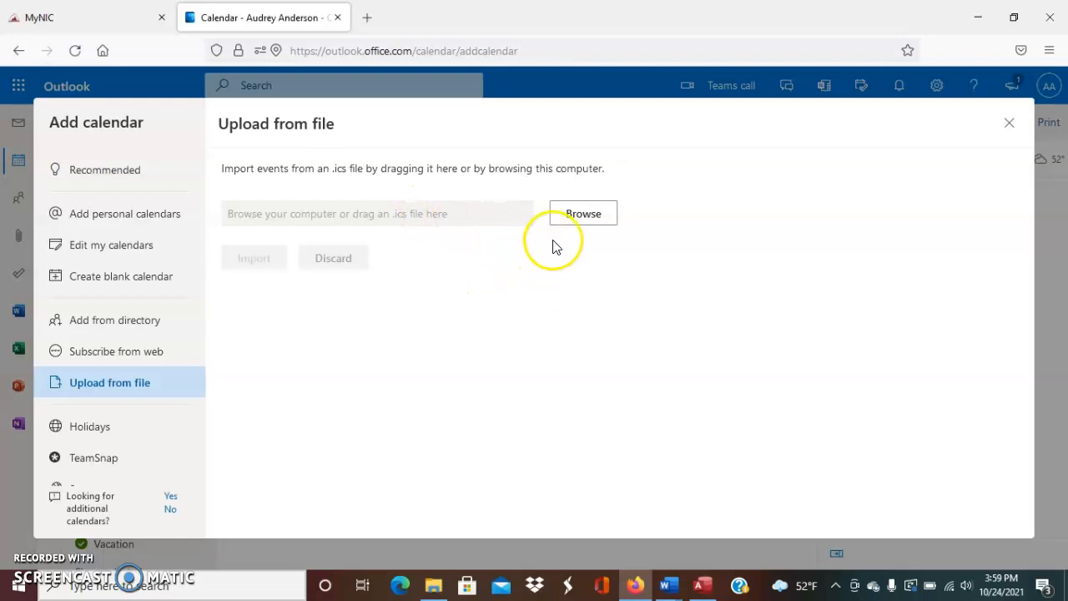
Open and cancel the .ics file browser, then go back to the Recommended page
click(590, 212)
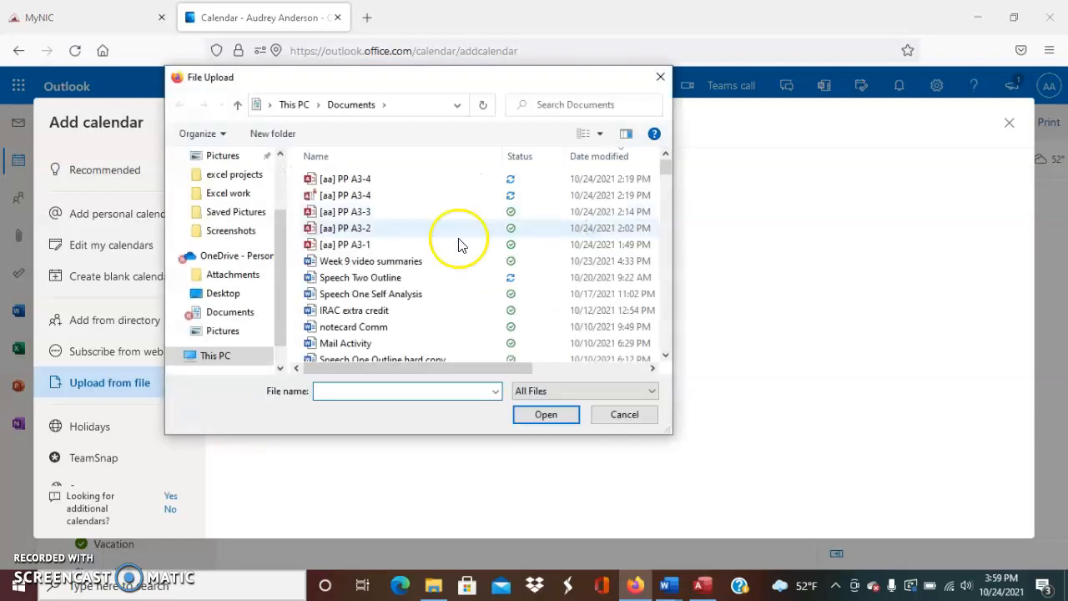
scroll(358, 229, down, 5)
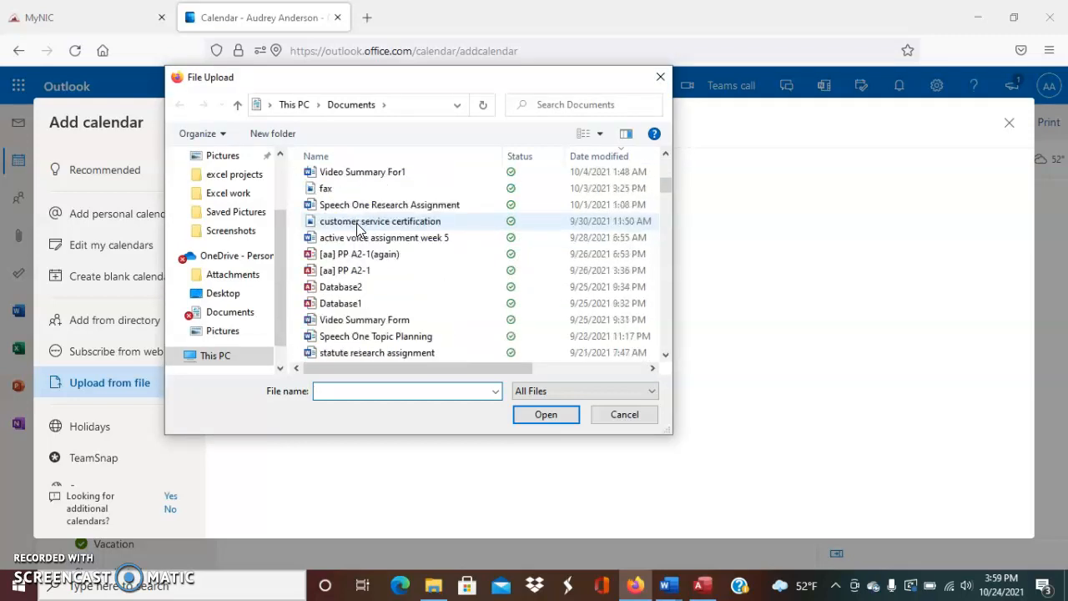
scroll(359, 229, up, 2)
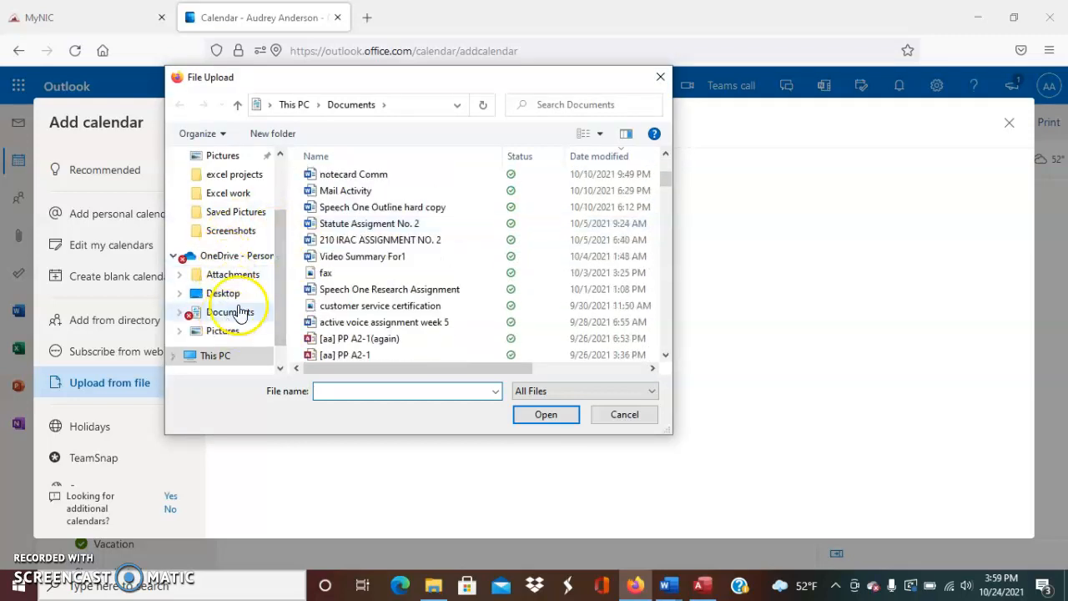
click(659, 76)
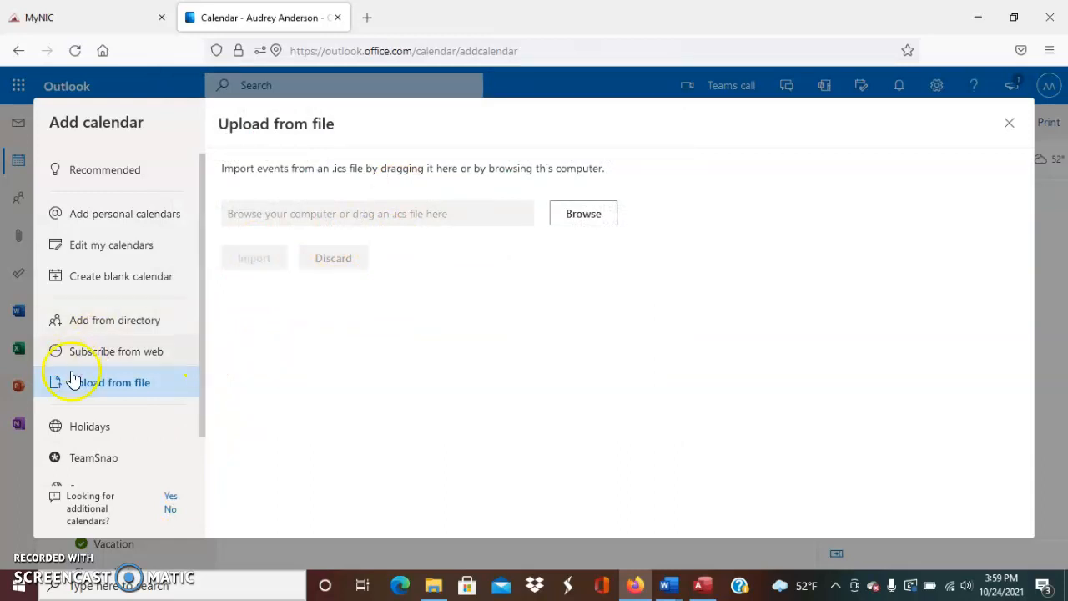
click(154, 173)
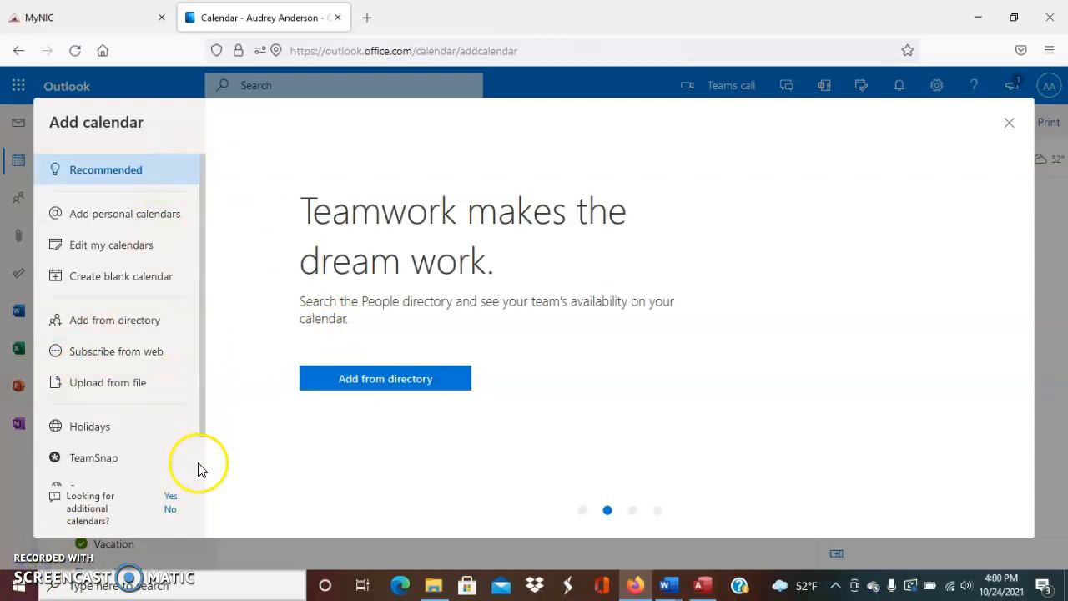
Create a red blank calendar named 'Boss Calendar' under My calendars and save it
click(117, 279)
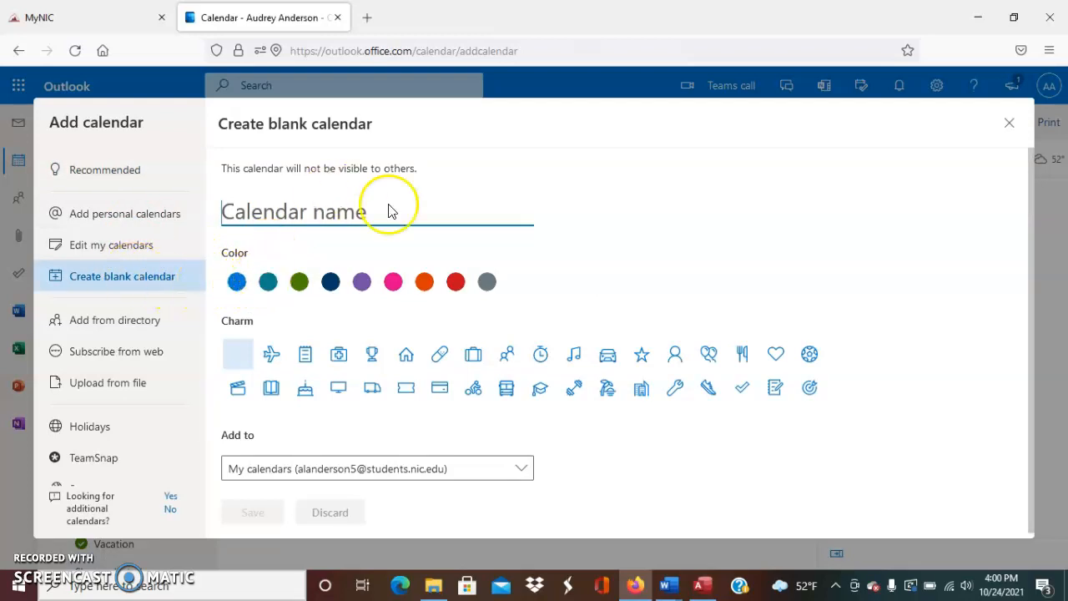
click(325, 211)
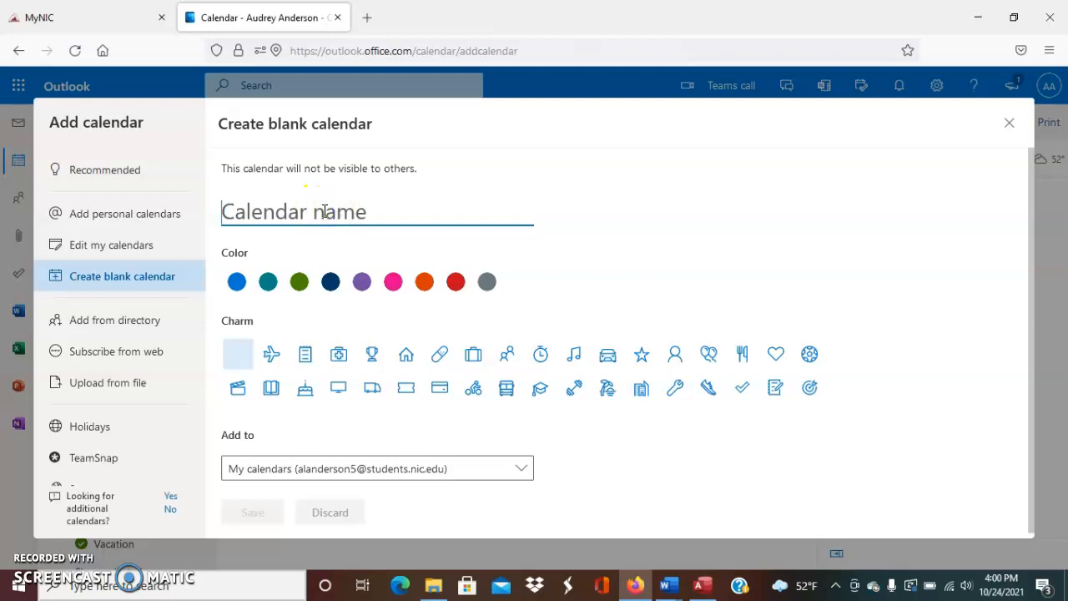
text(Boss Calendar)
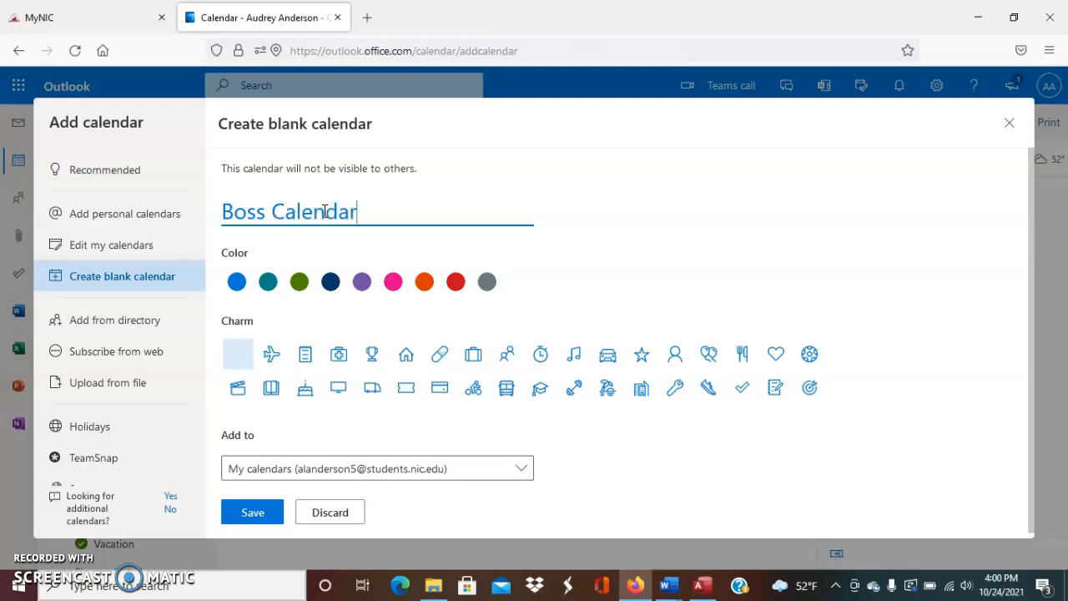
click(456, 284)
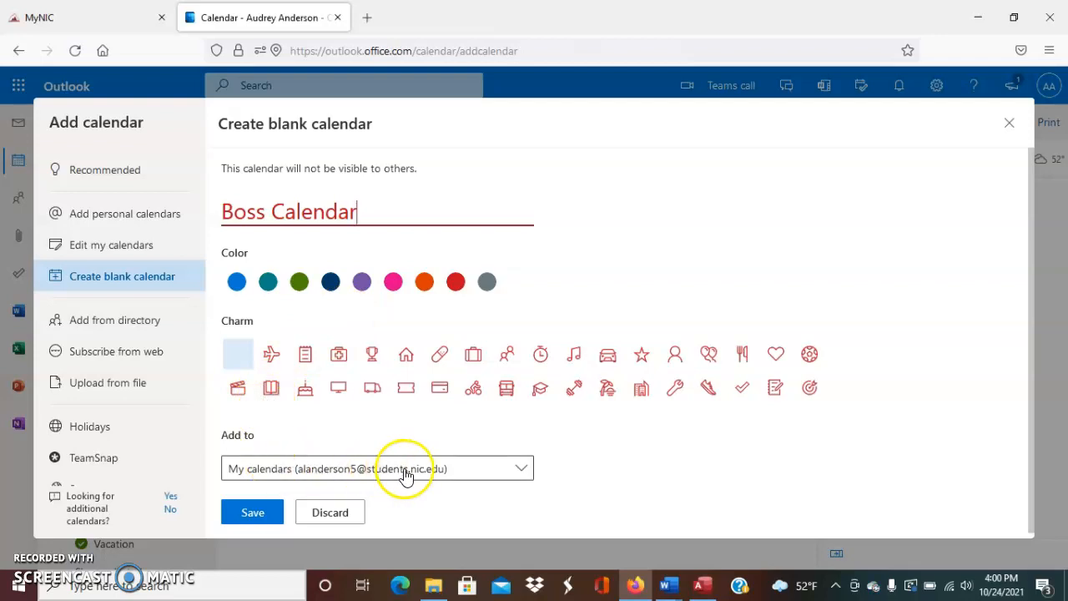
click(453, 474)
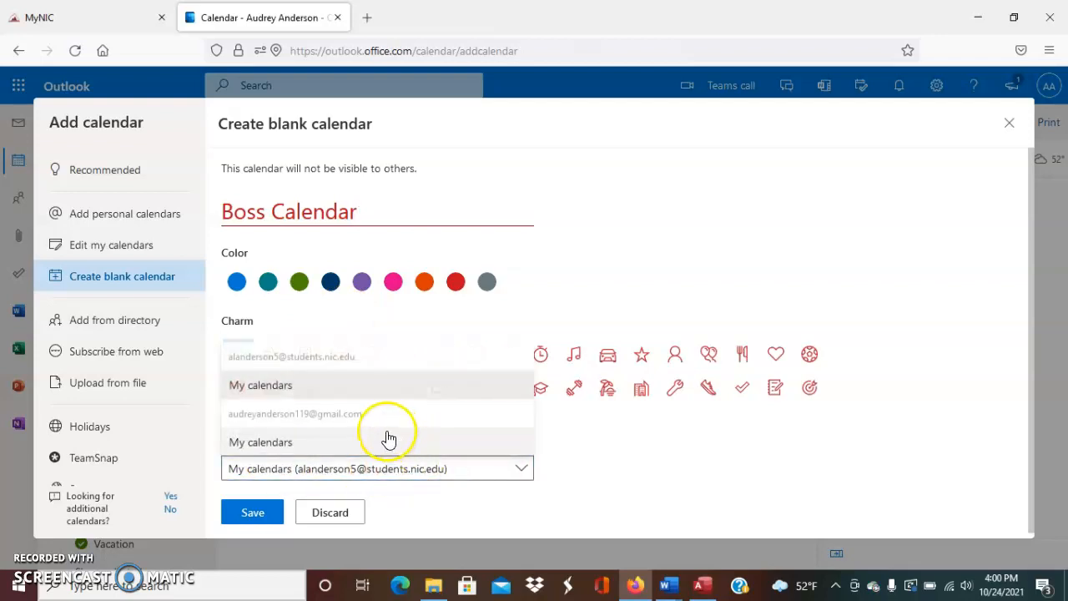
click(360, 387)
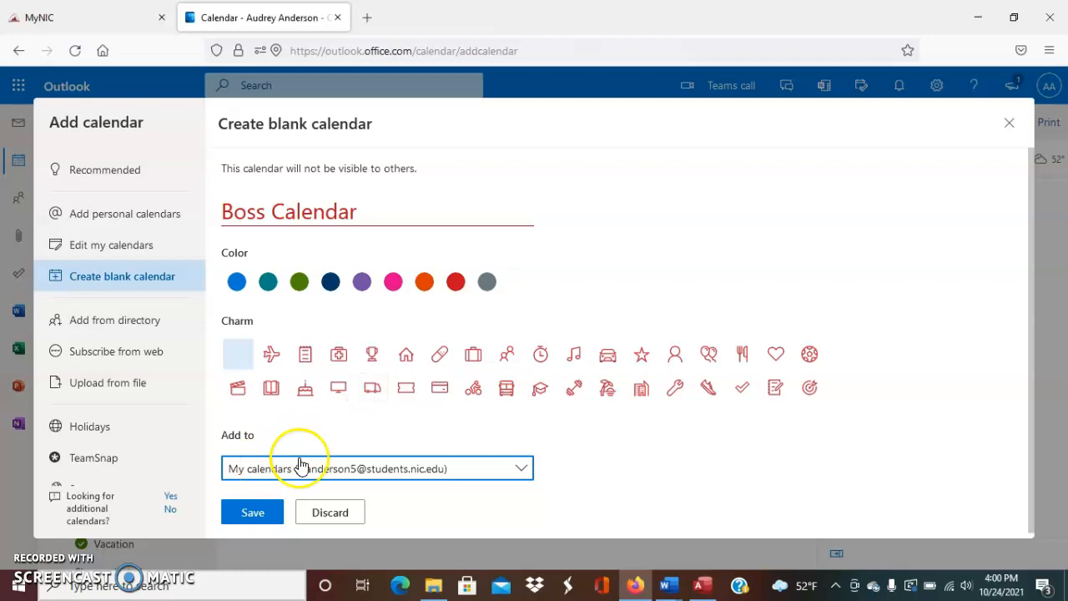
click(422, 473)
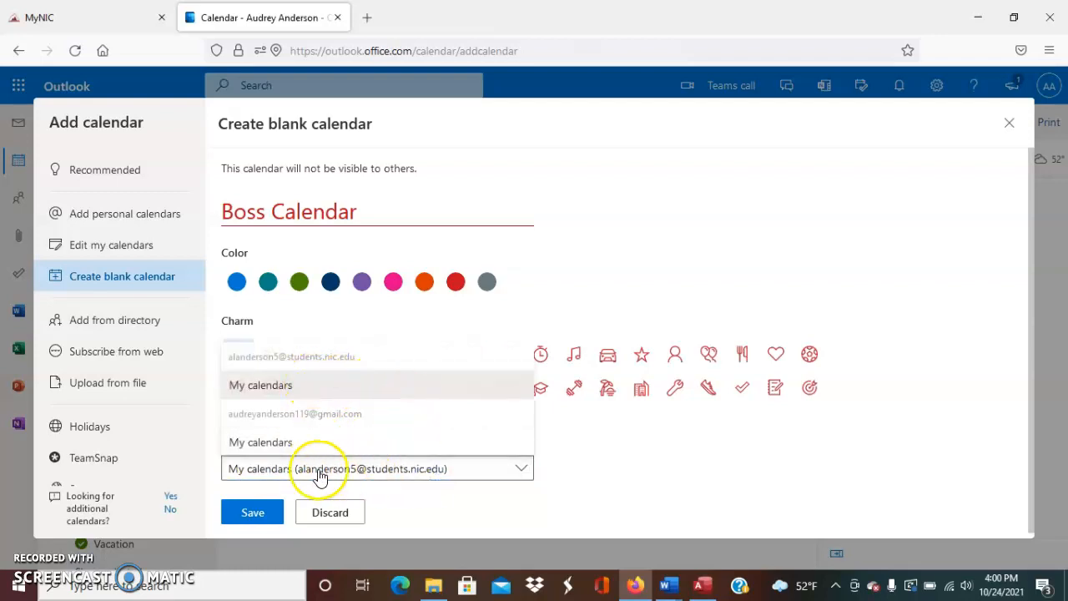
click(552, 421)
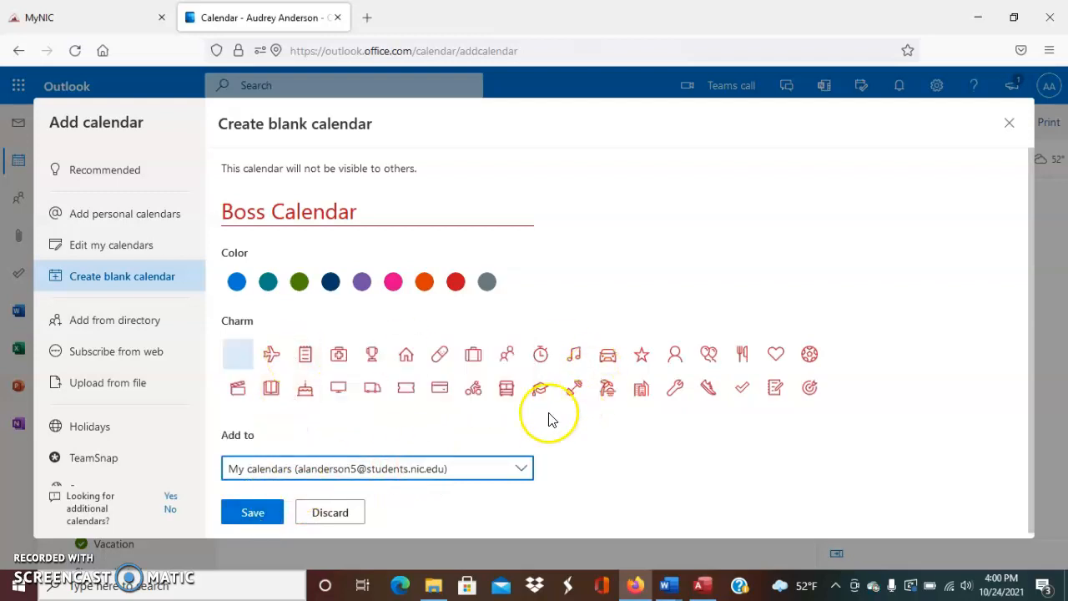
click(259, 513)
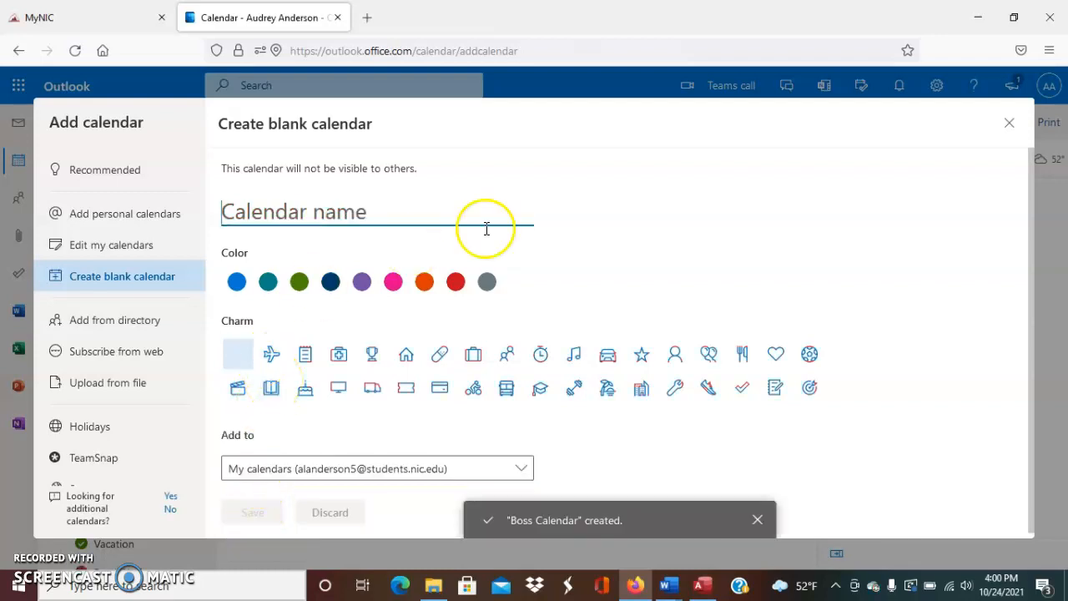
Back in the month view, turn off the Vacation calendar so the 26th and 27th events disappear
click(1009, 125)
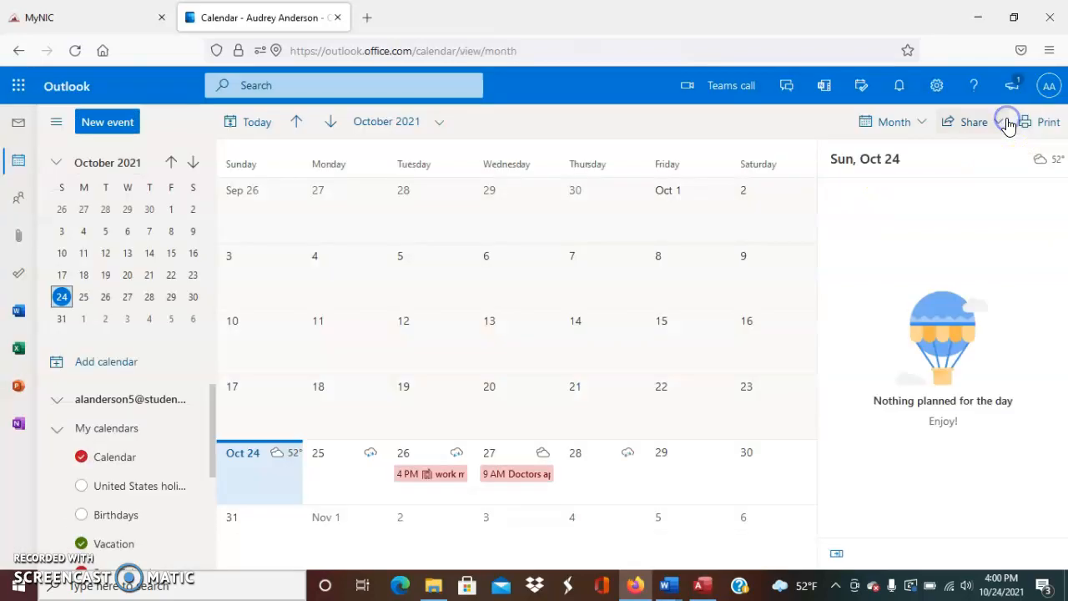
scroll(119, 498, down, 2)
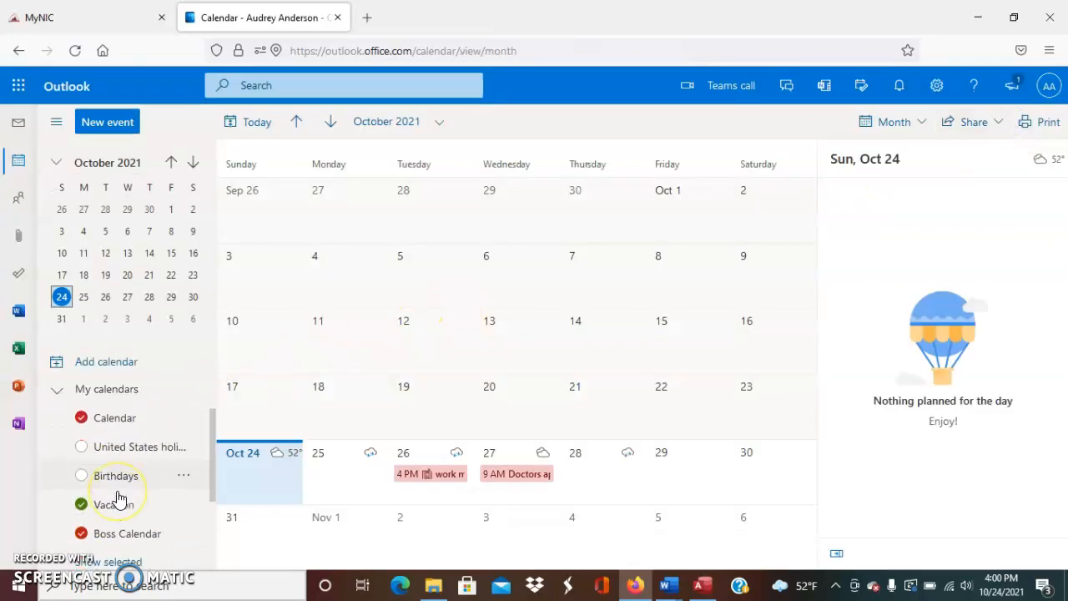
scroll(96, 483, down, 1)
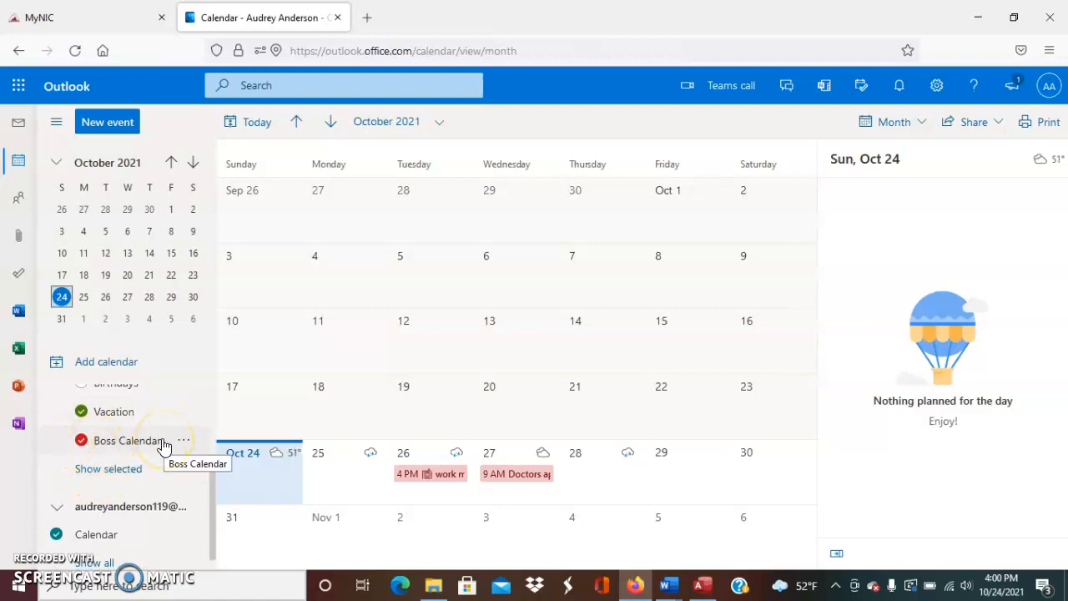
click(116, 411)
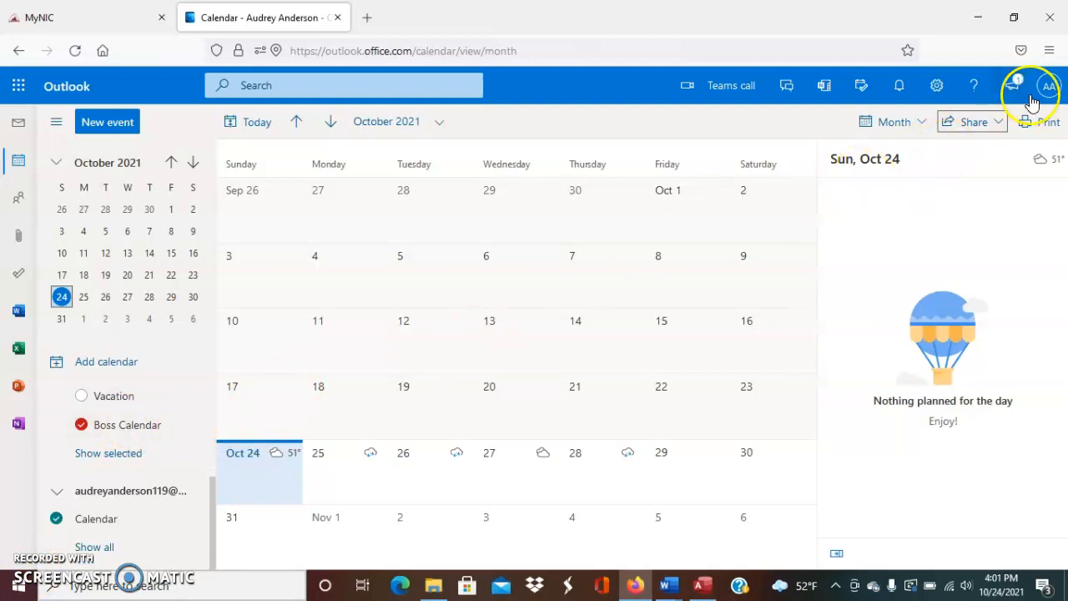
click(999, 125)
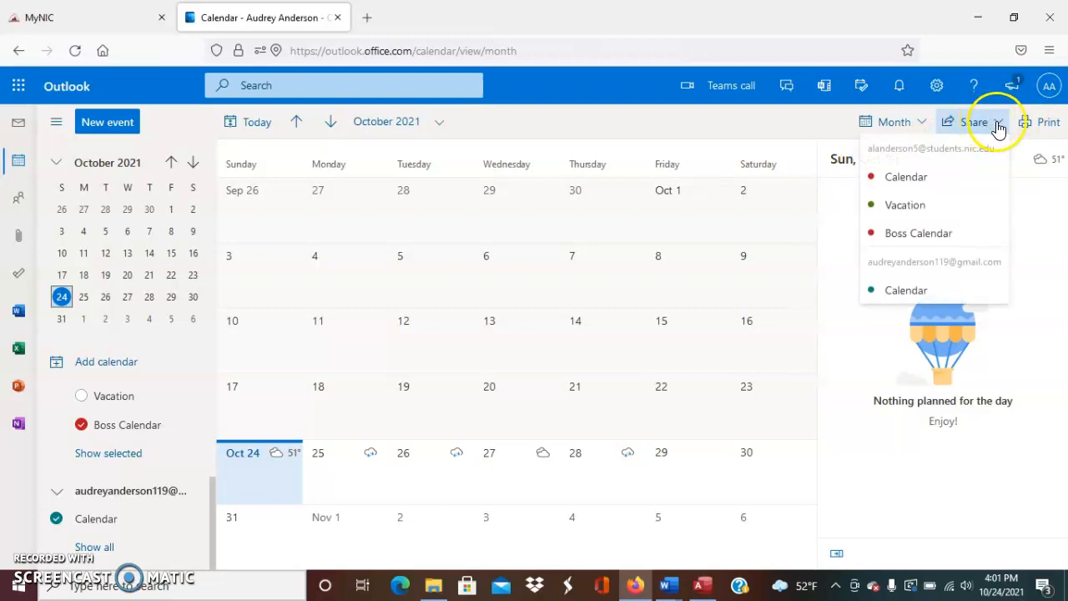
click(918, 234)
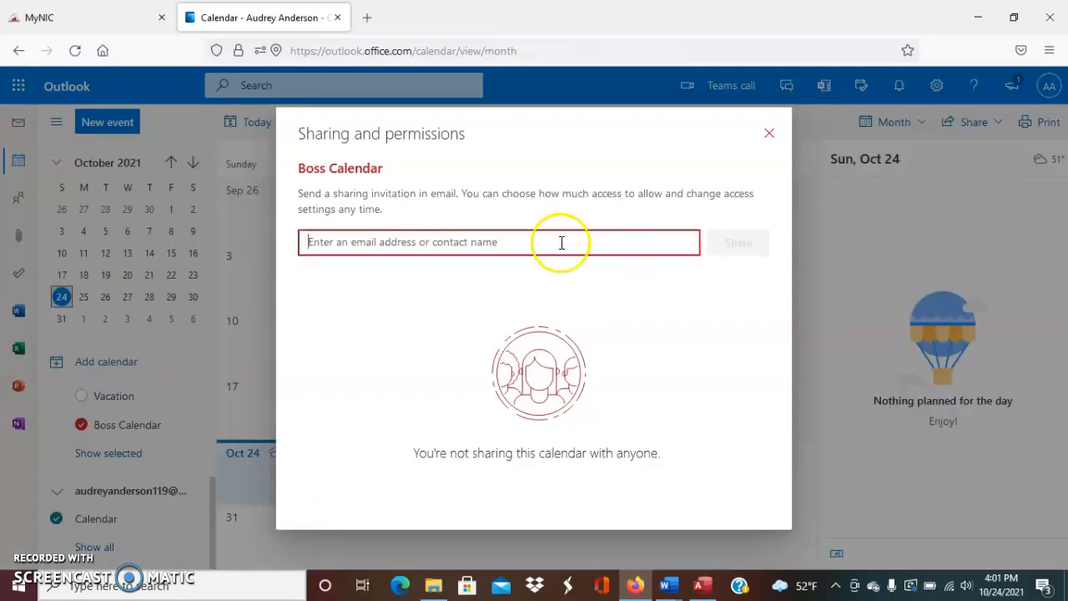
click(465, 242)
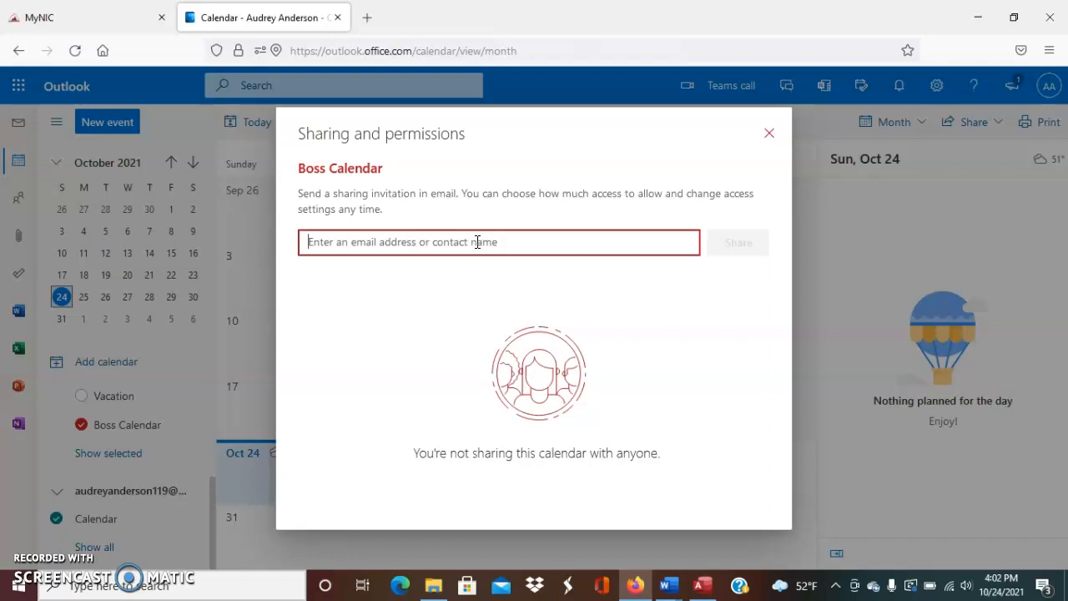
click(482, 249)
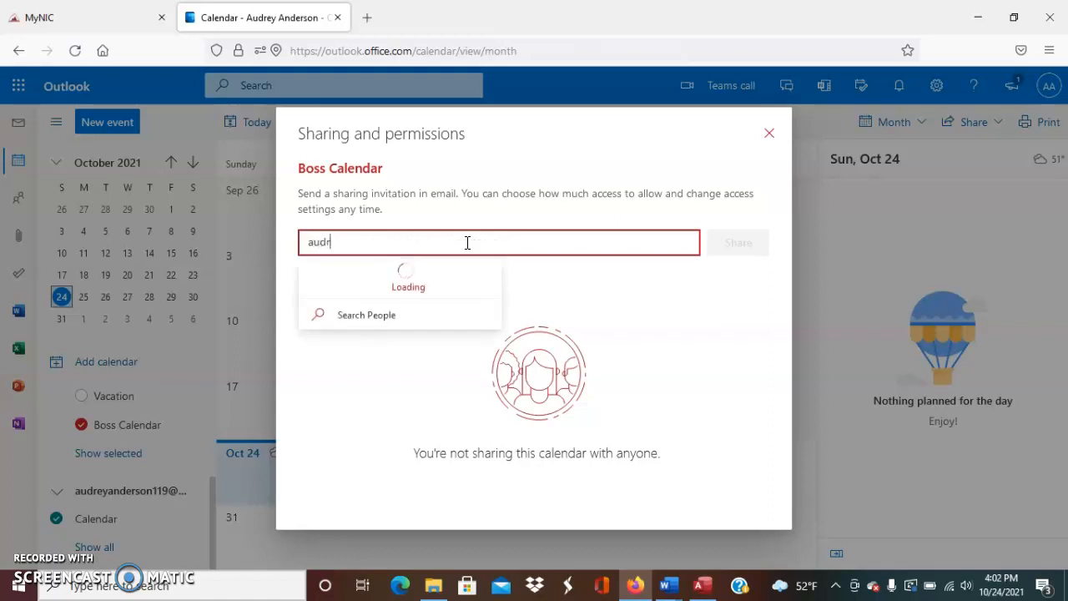
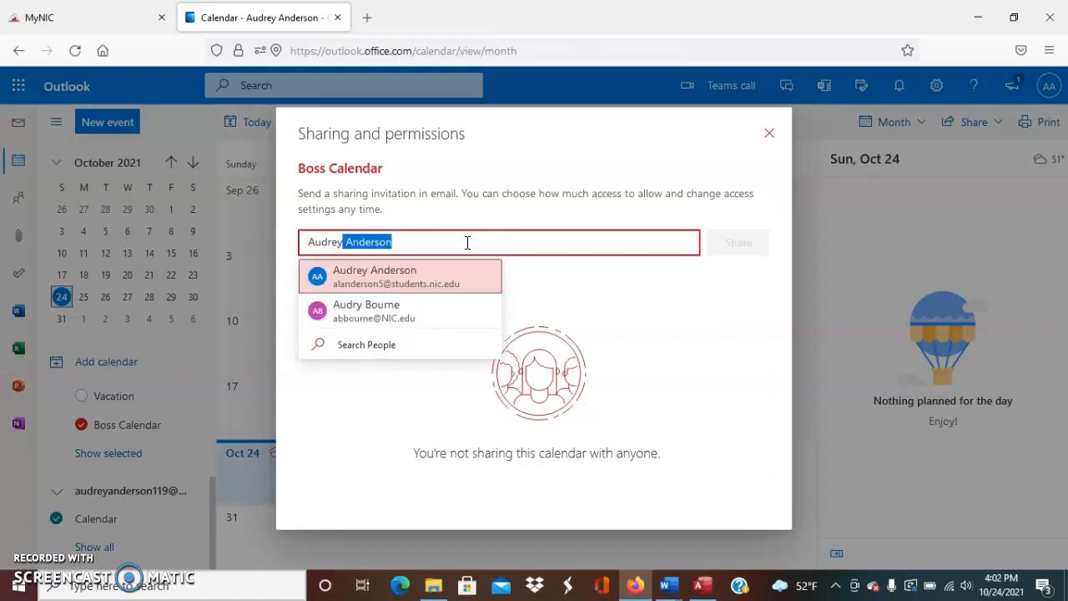
click(408, 281)
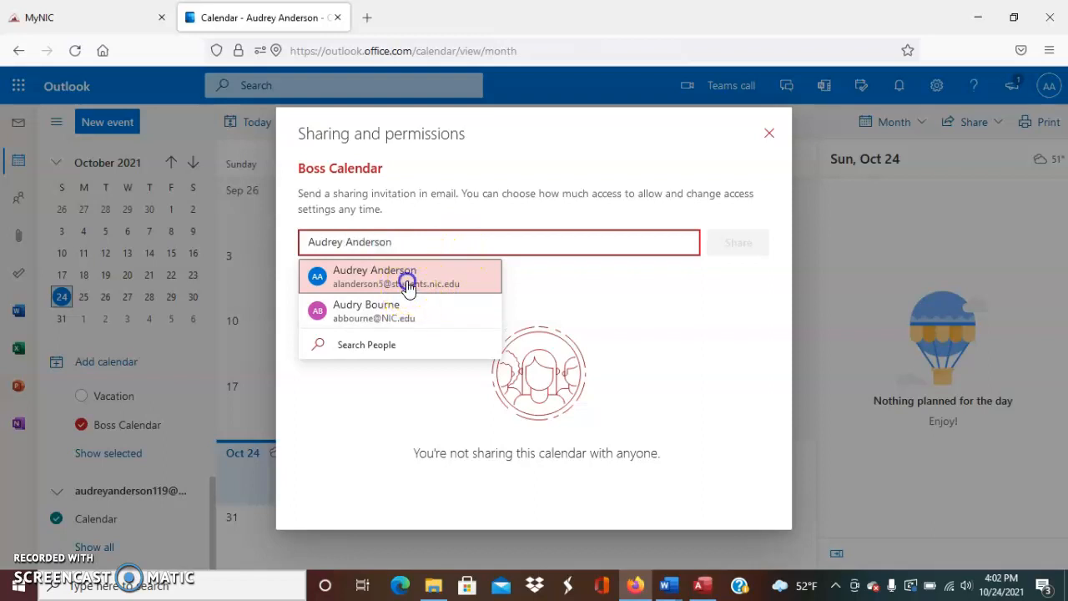
click(417, 238)
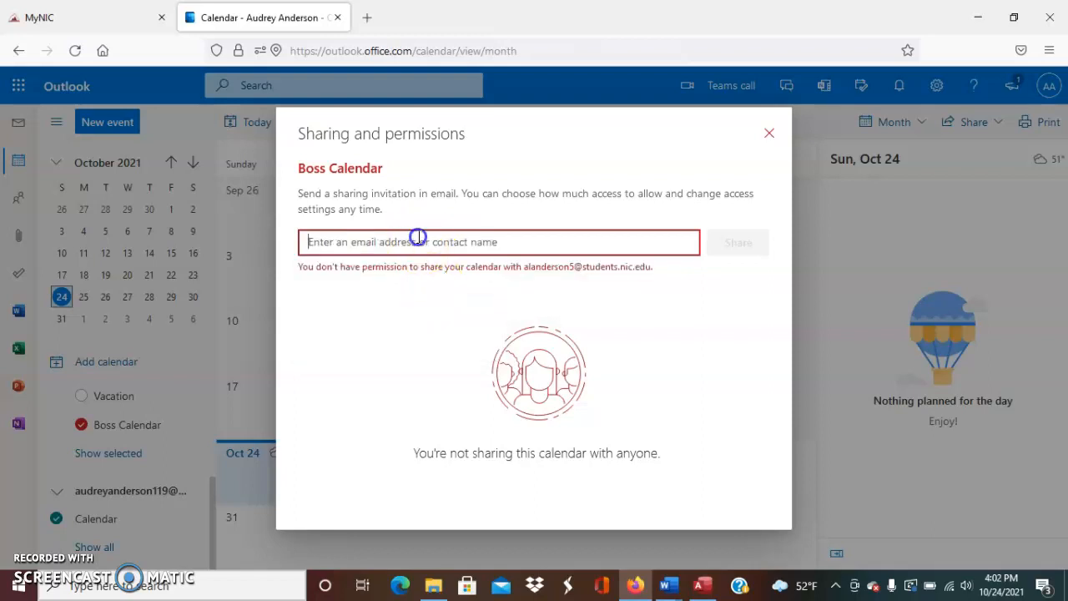
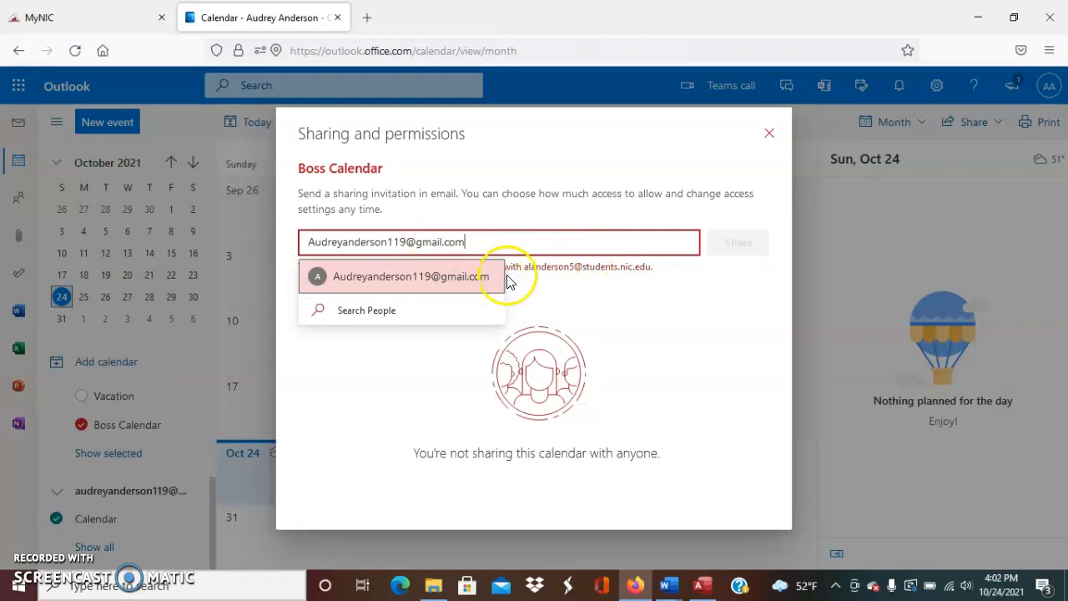
click(481, 275)
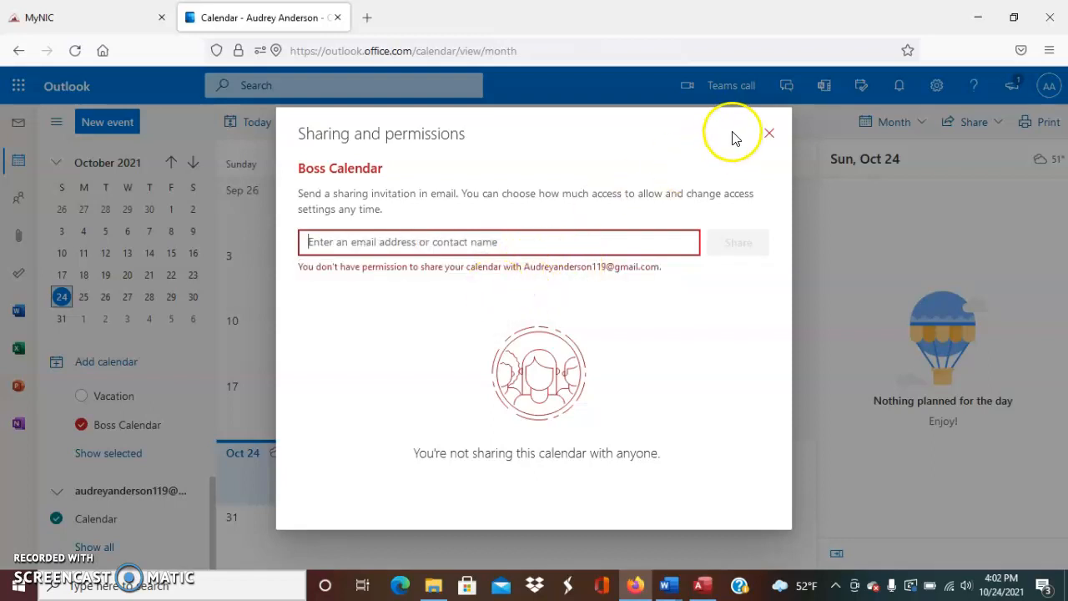
click(526, 240)
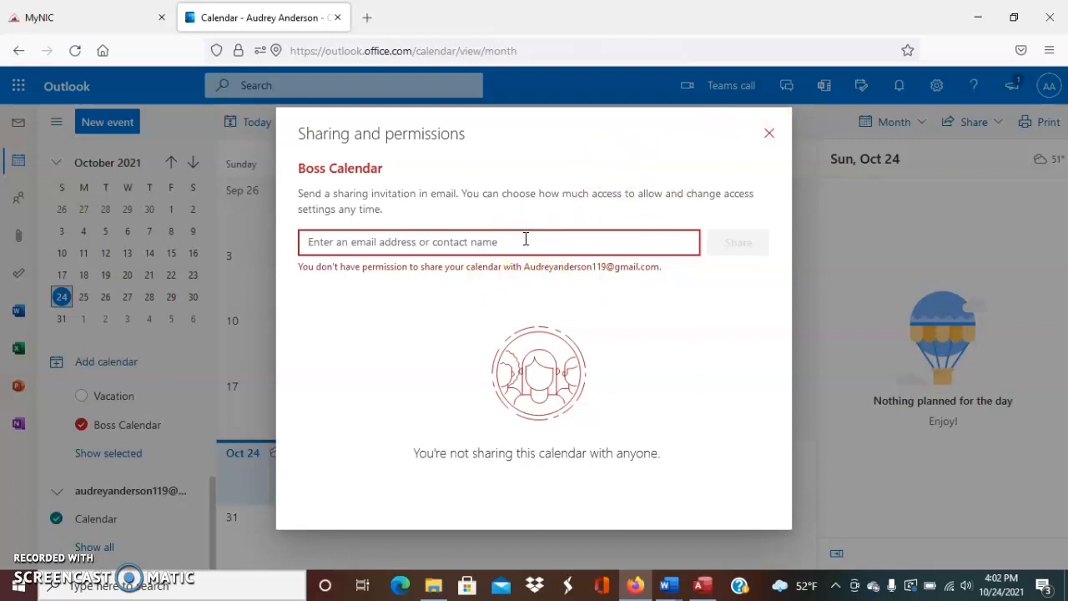
text(jdeie)
key(BackSpace)
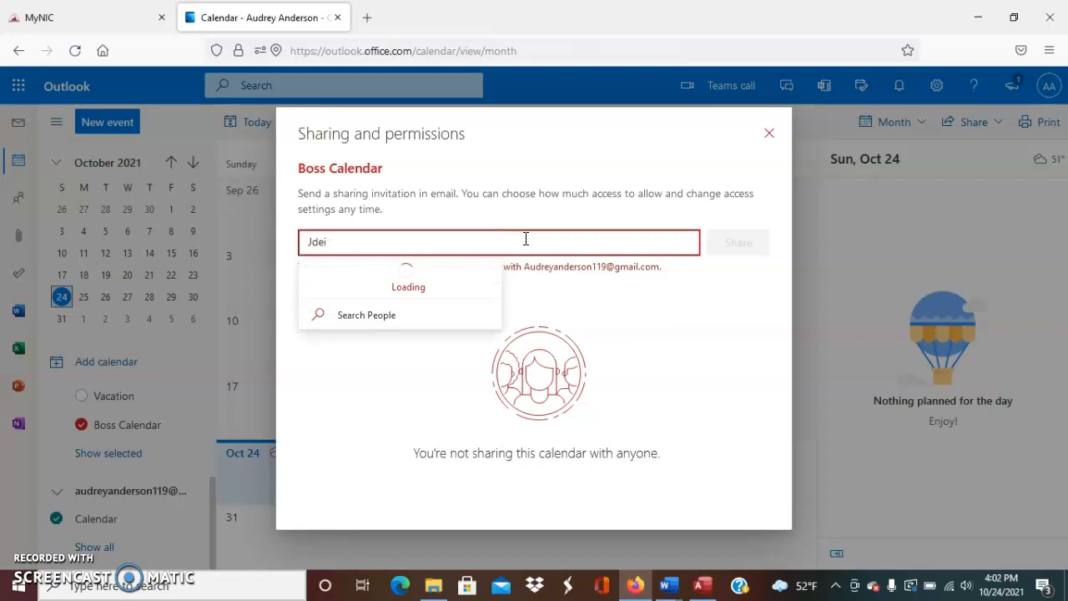
key(BackSpace)
key(BackSpace)
click(749, 241)
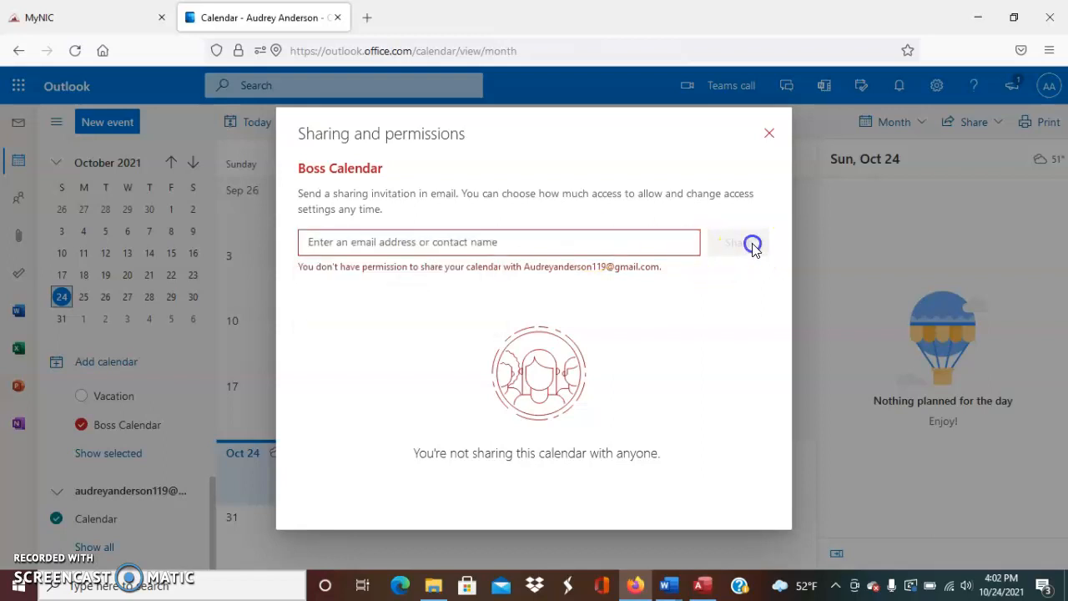
click(768, 135)
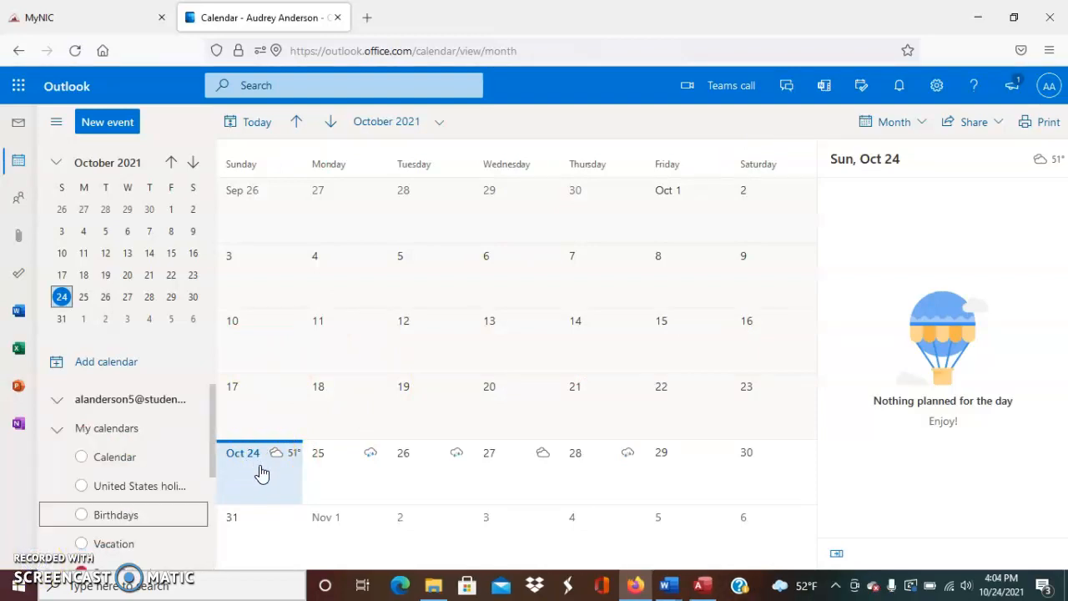
Tick the Birthdays calendar in the sidebar and open its options menu showing New birthday
scroll(138, 440, down, 1)
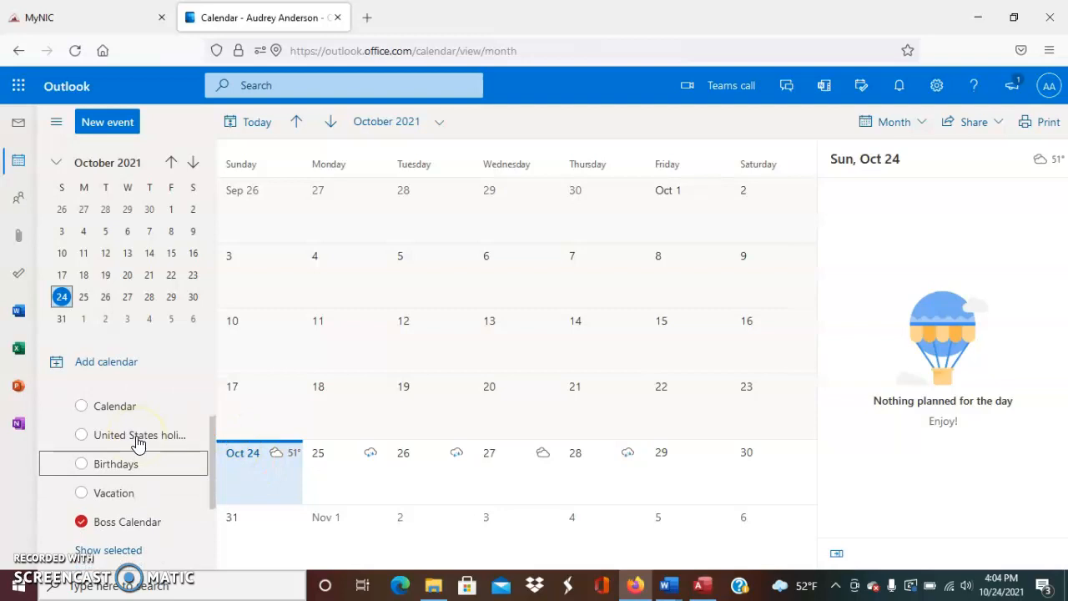
scroll(139, 443, up, 1)
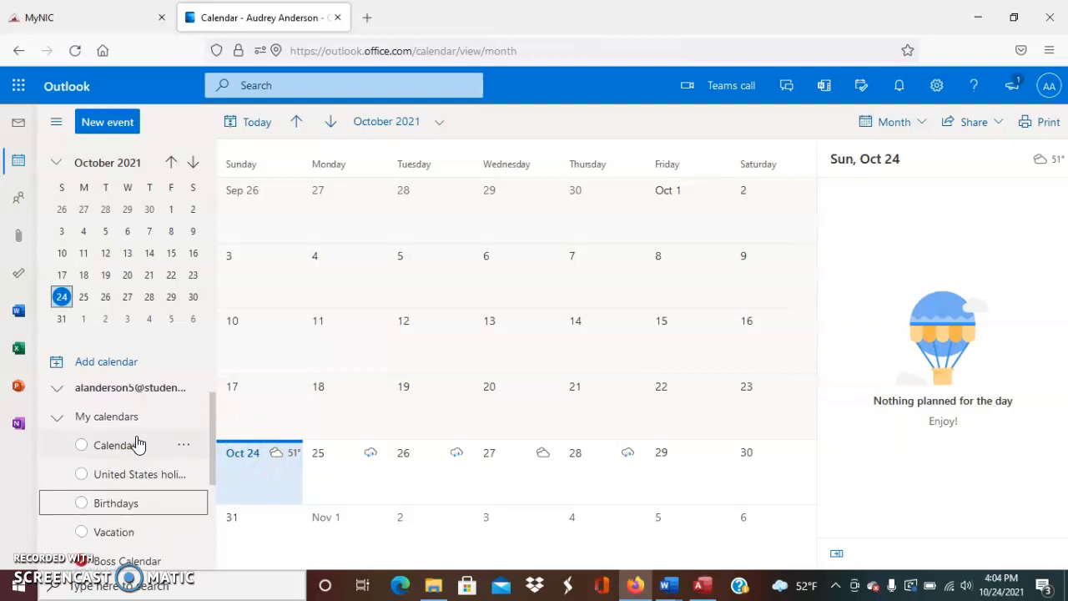
scroll(136, 442, down, 1)
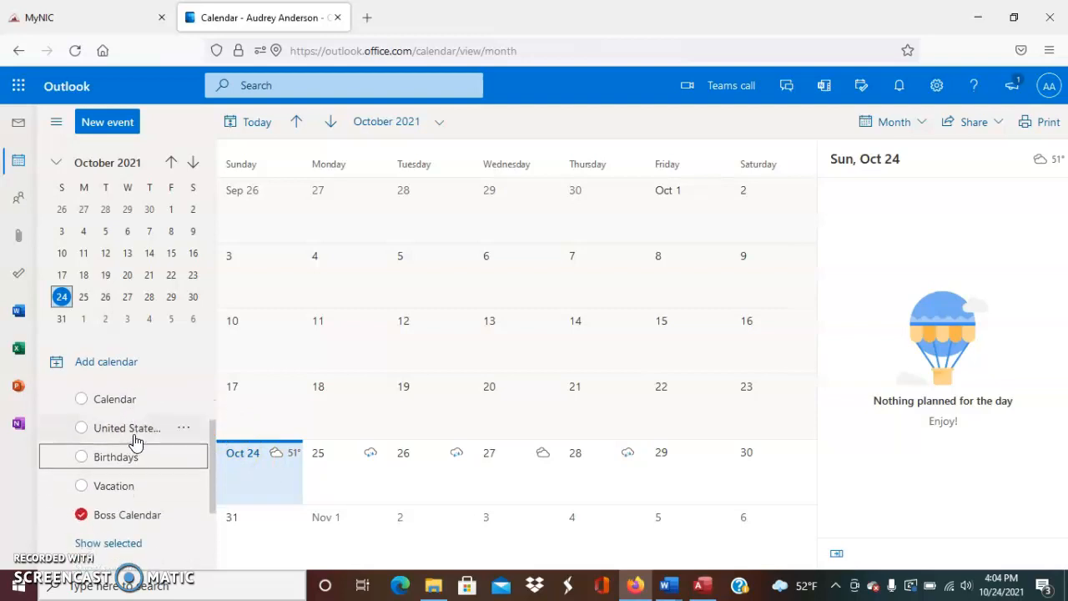
click(83, 458)
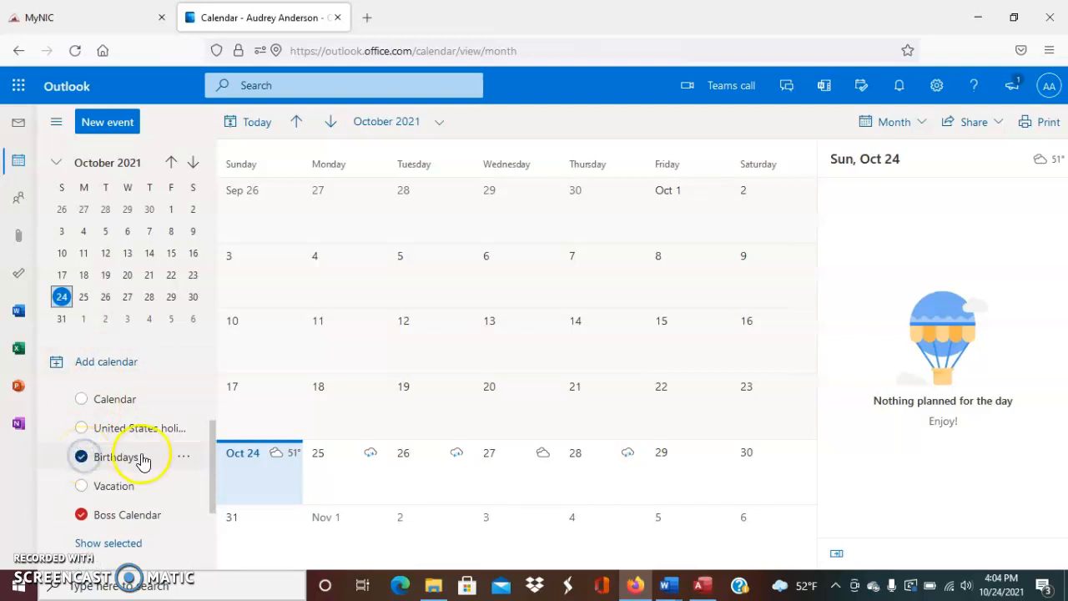
click(182, 459)
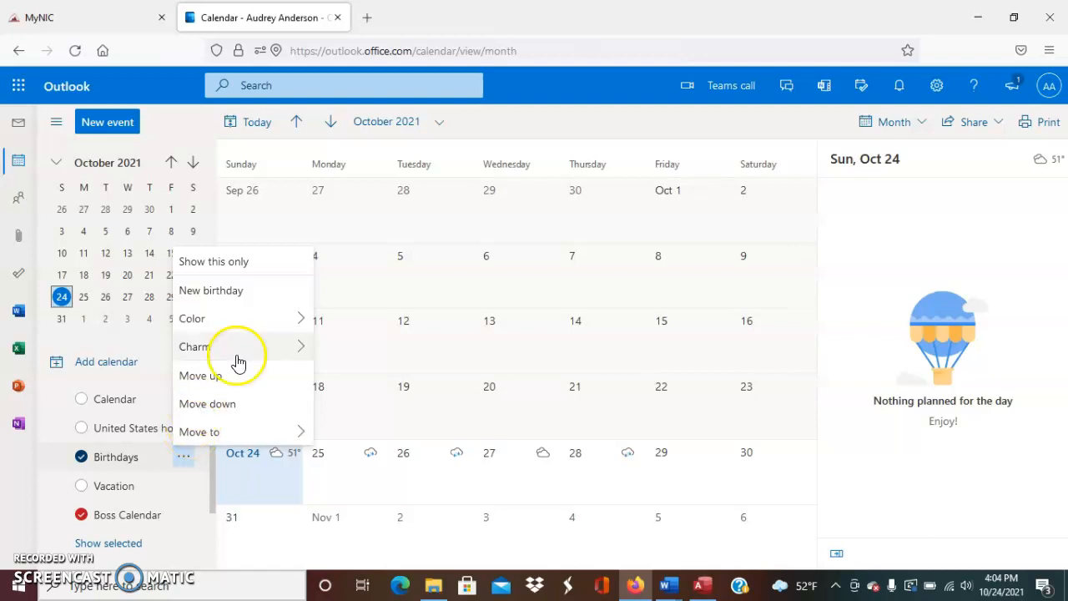
Start a new birthday contact and fill in the contact's first and last name
click(248, 290)
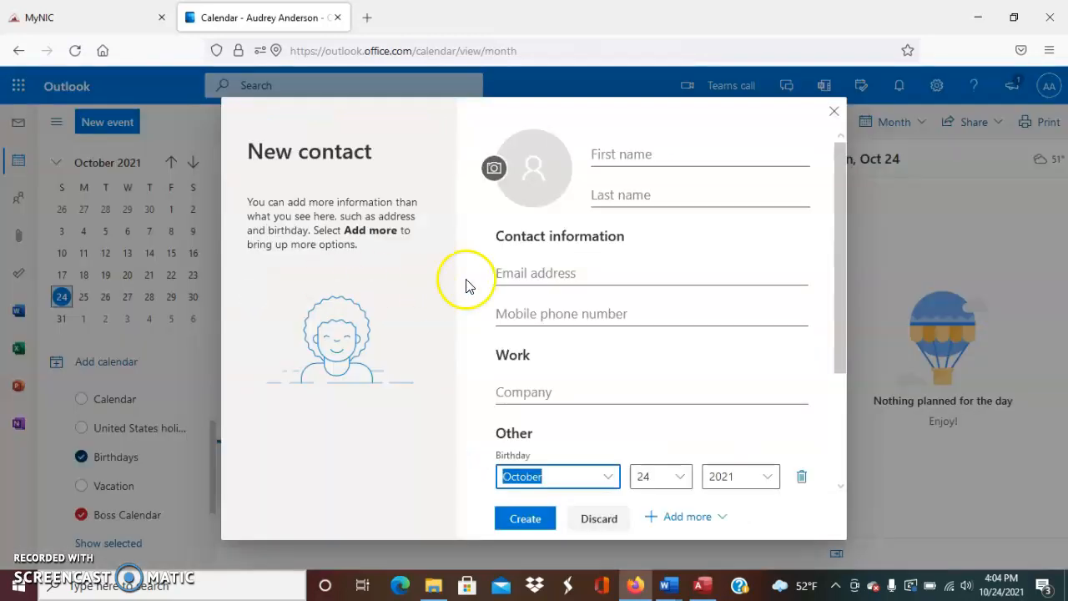
click(671, 151)
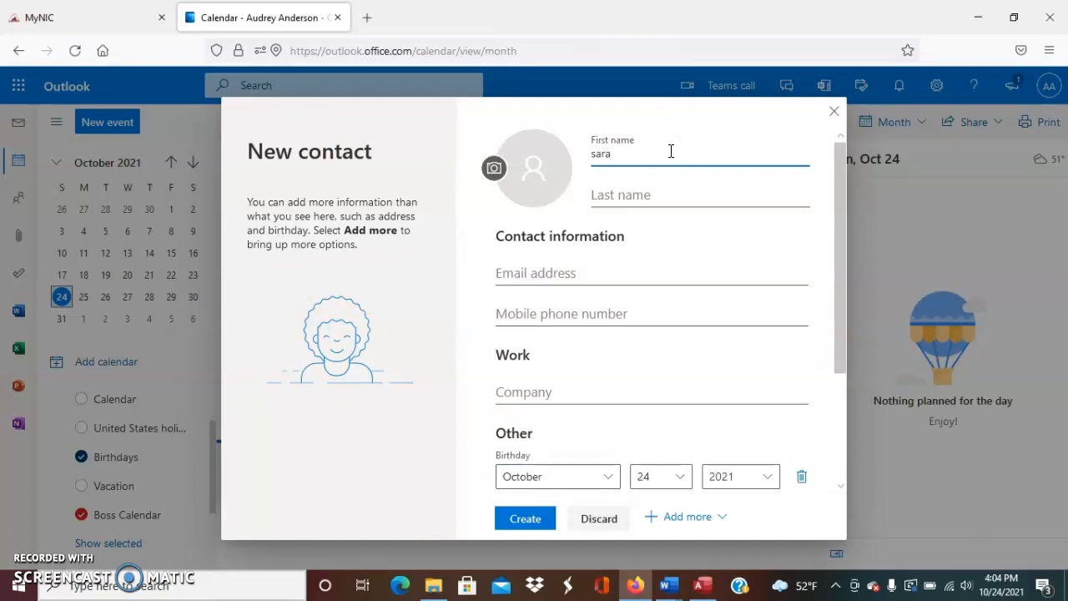
key(Tab)
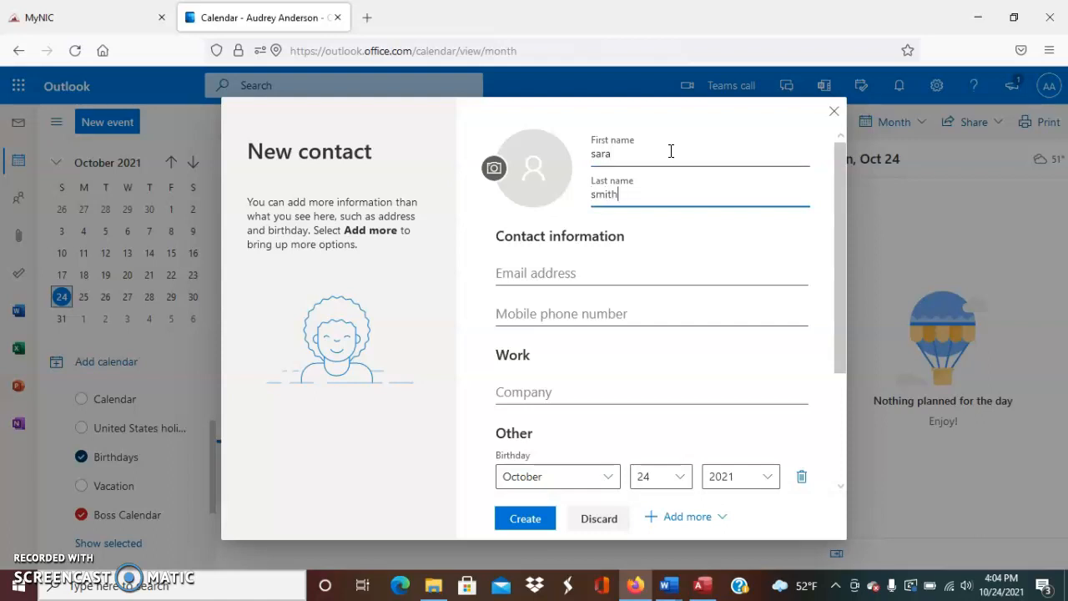
click(604, 265)
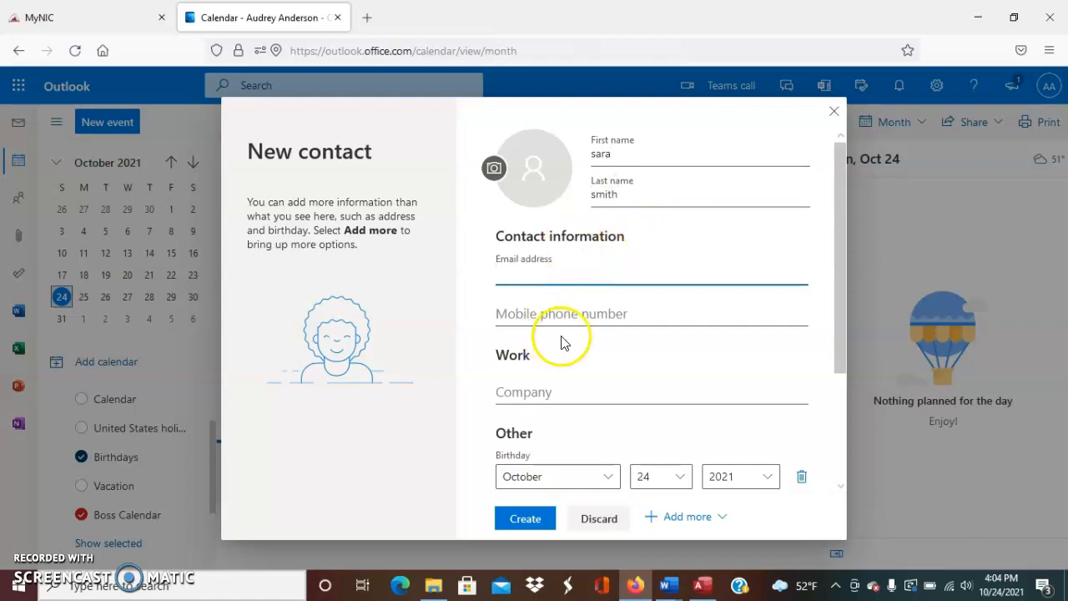
Set the birthday to November 9, 2021 and create the contact
click(595, 482)
click(679, 480)
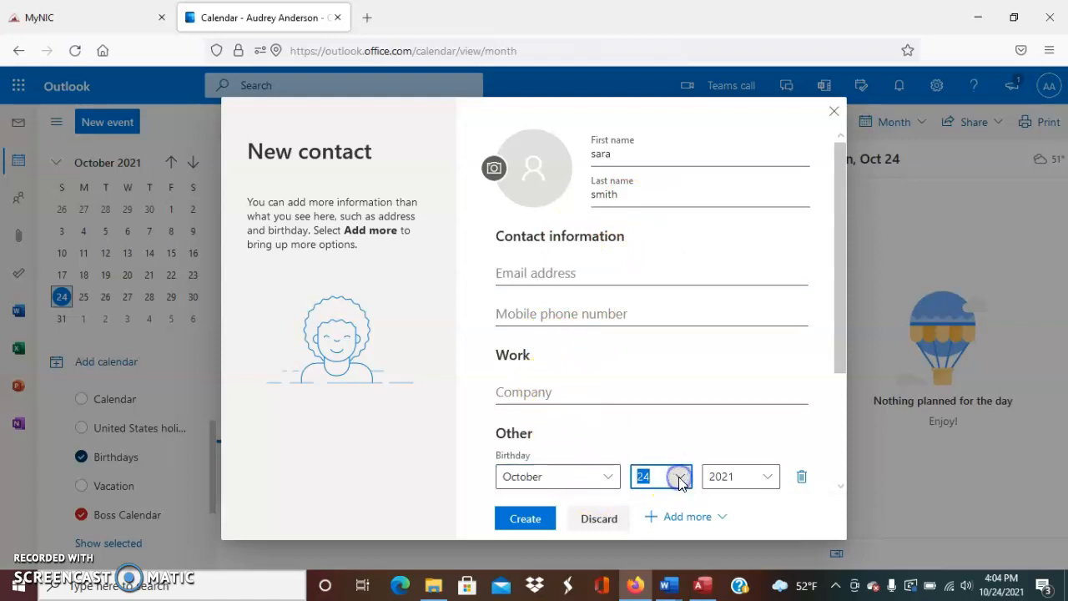
click(589, 474)
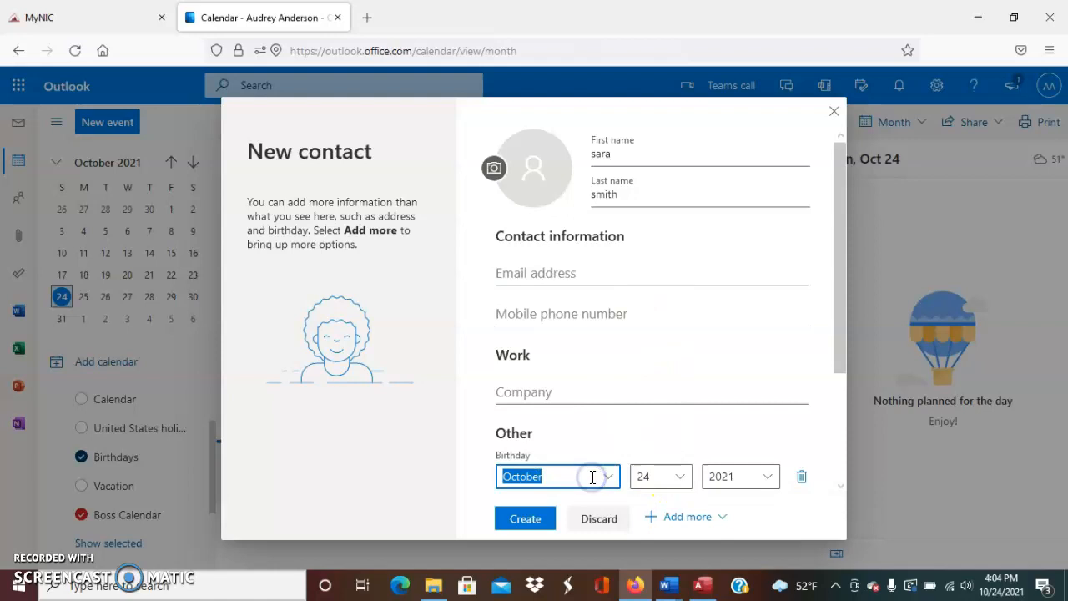
click(670, 478)
click(741, 477)
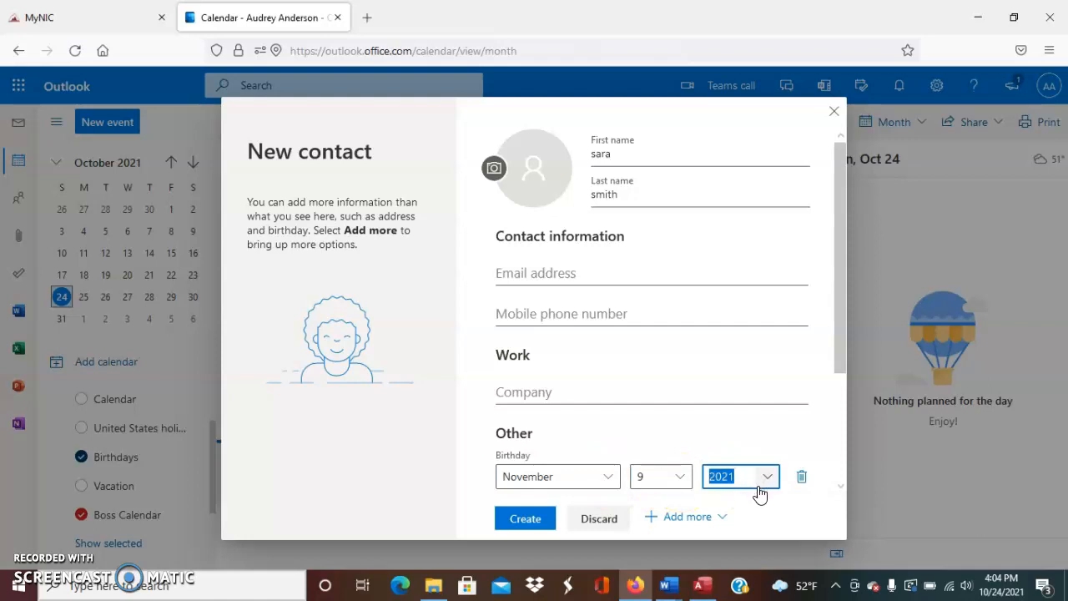
click(539, 519)
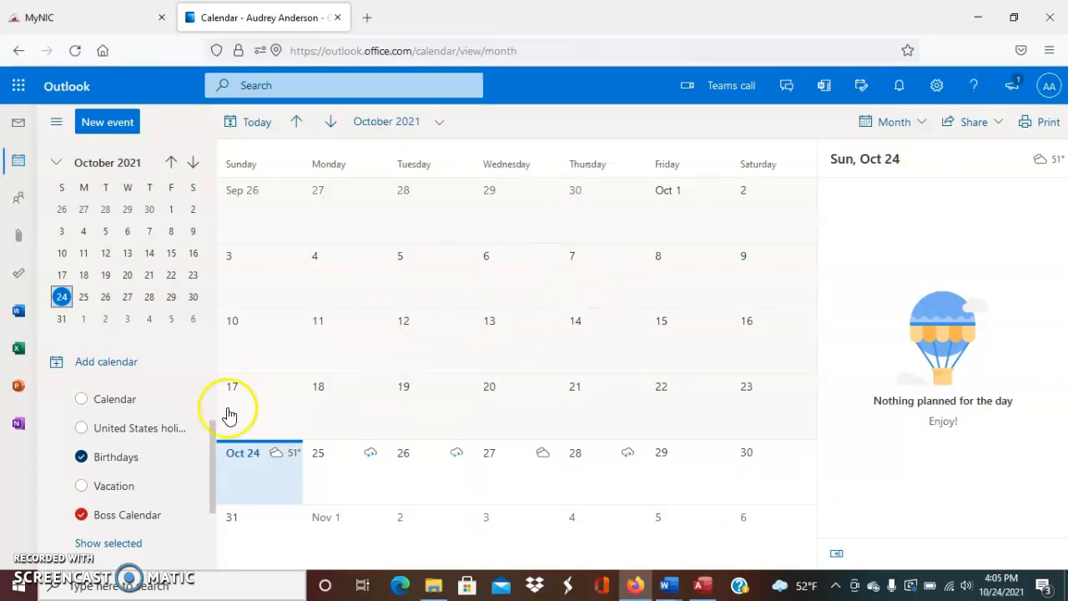
Jump to November 9, 2021 with Birthdays re-enabled so the birthday shows, then open Add calendar
click(82, 457)
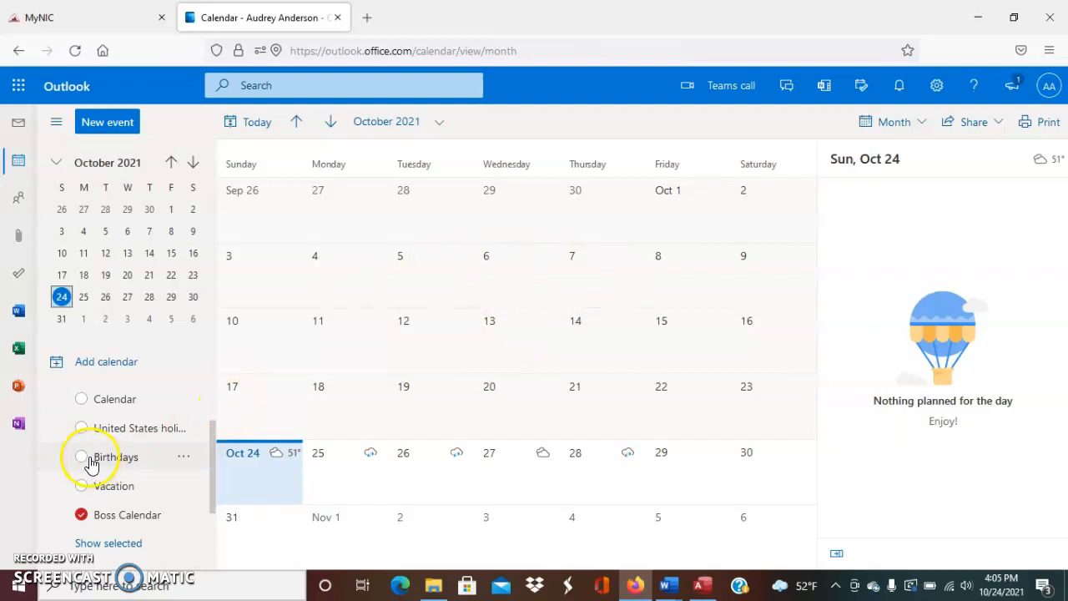
click(110, 162)
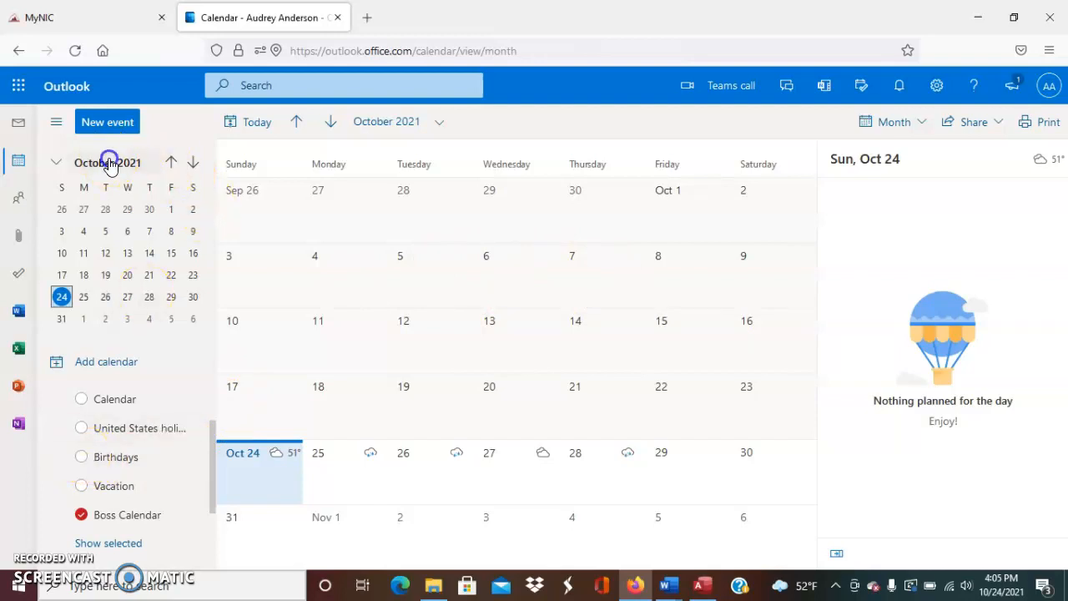
click(151, 282)
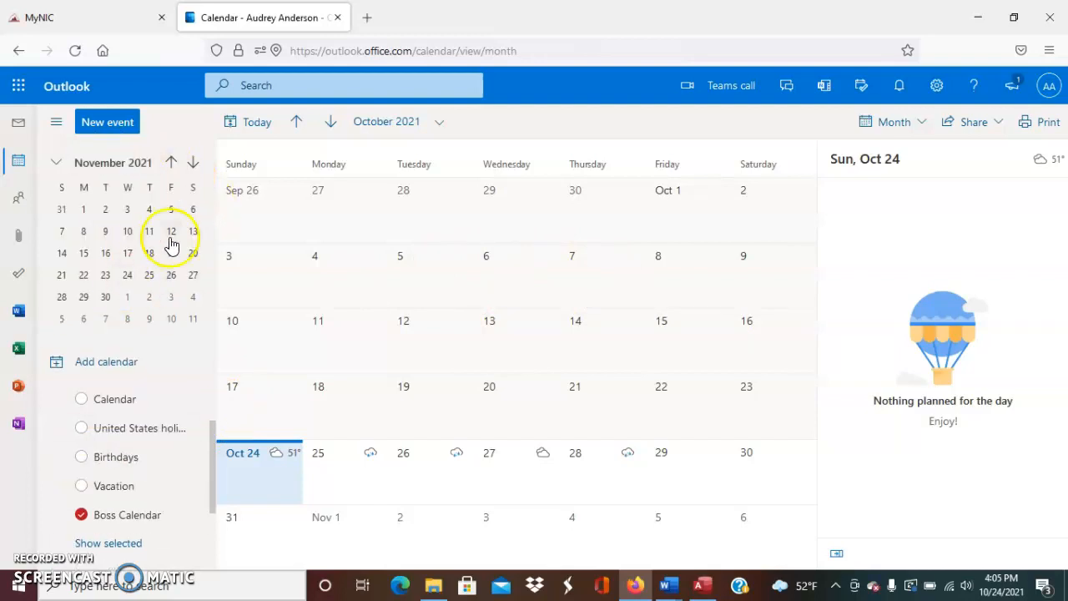
click(105, 231)
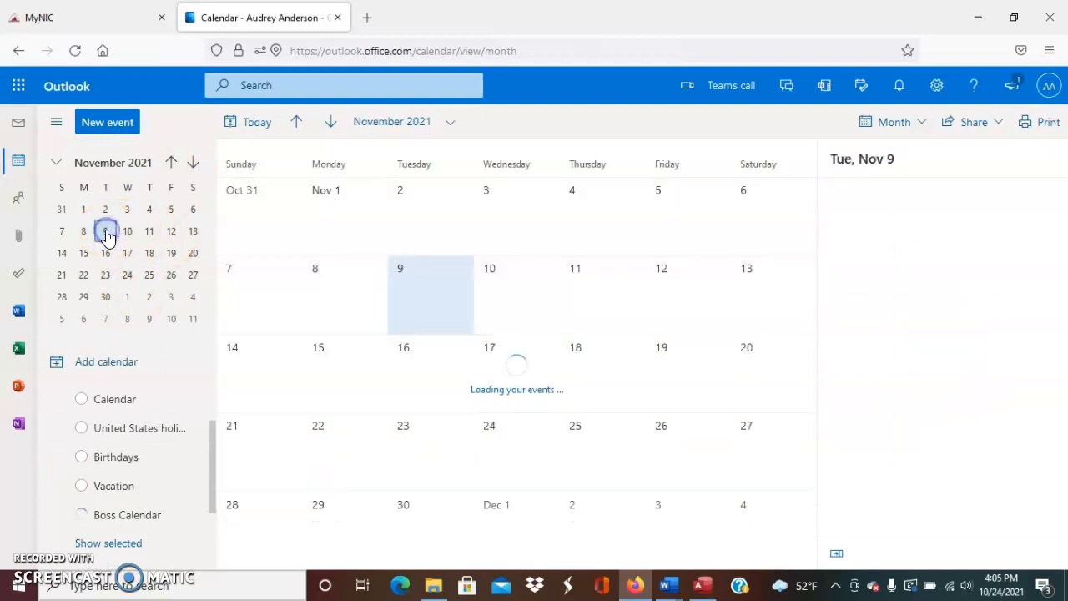
click(82, 458)
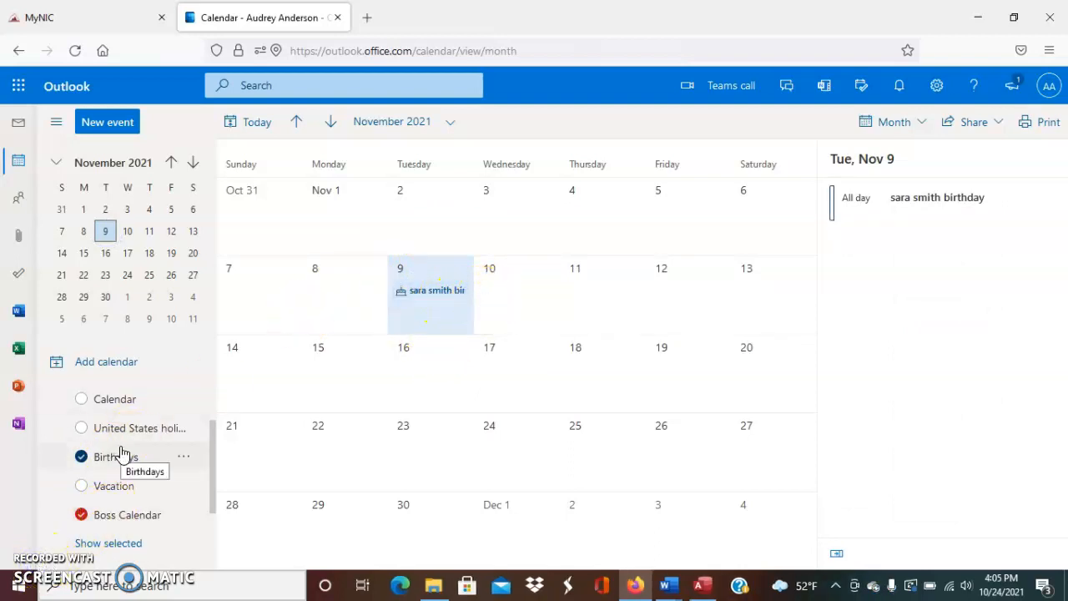
click(114, 371)
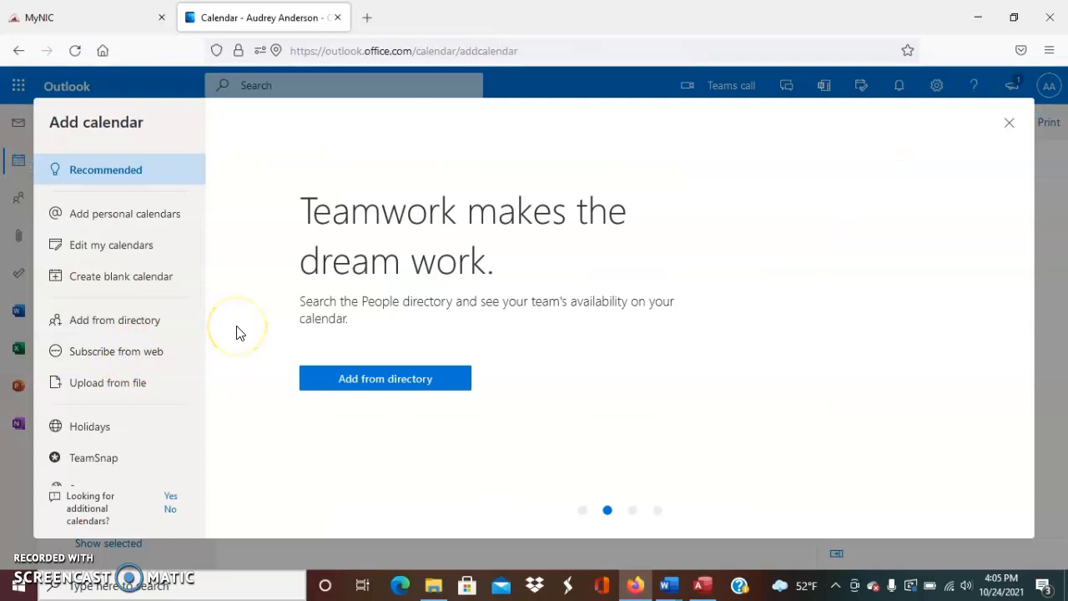
Browse Holidays and add the United States holiday calendar
click(87, 428)
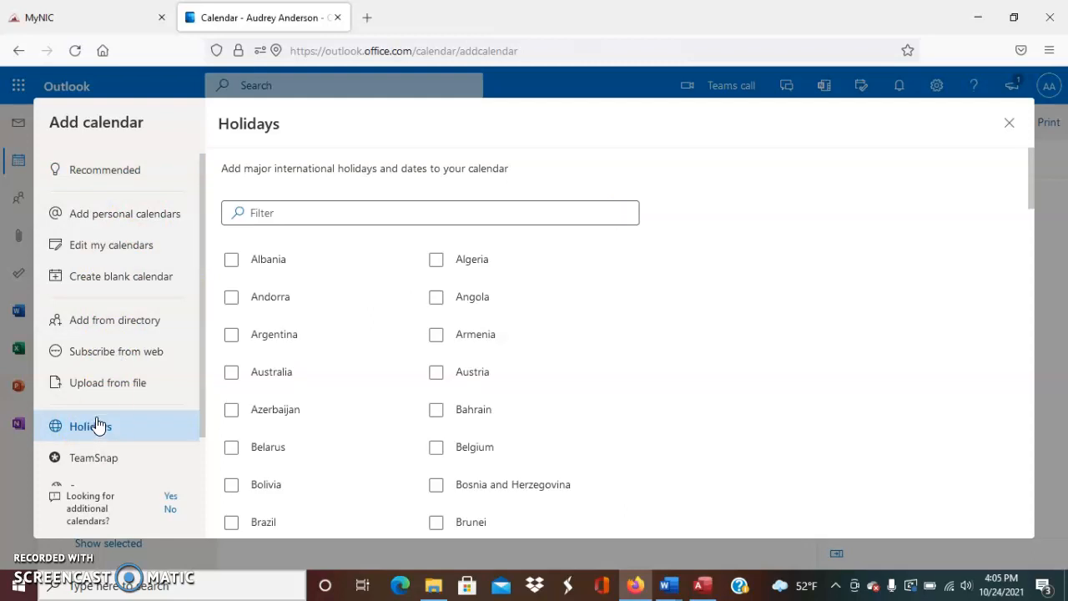
scroll(493, 358, down, 1)
scroll(499, 371, down, 2)
scroll(499, 370, up, 2)
scroll(499, 370, down, 1)
scroll(499, 370, down, 20)
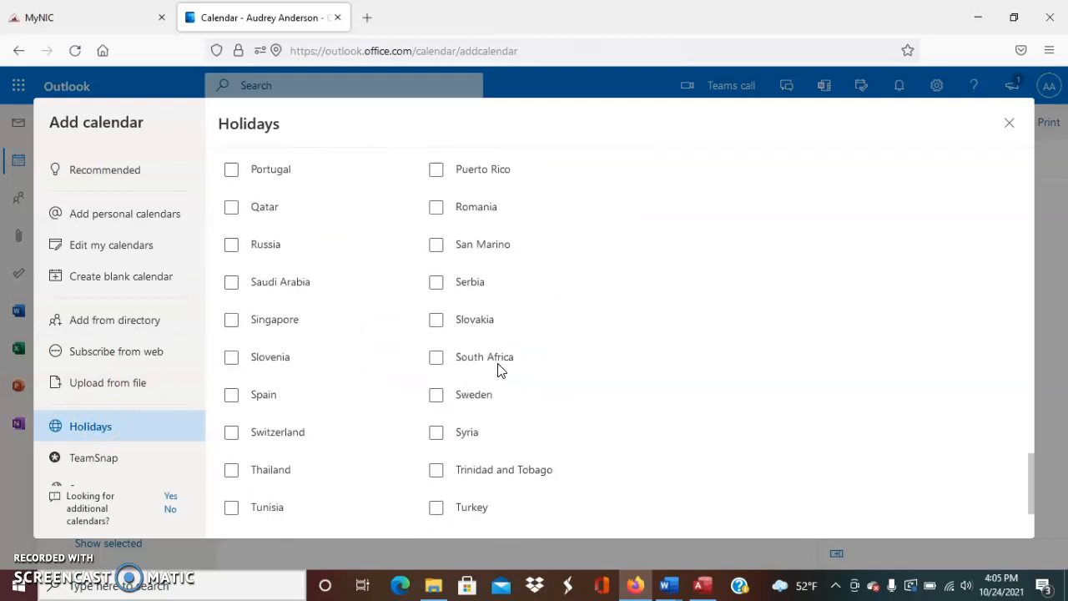
scroll(497, 370, down, 4)
click(437, 459)
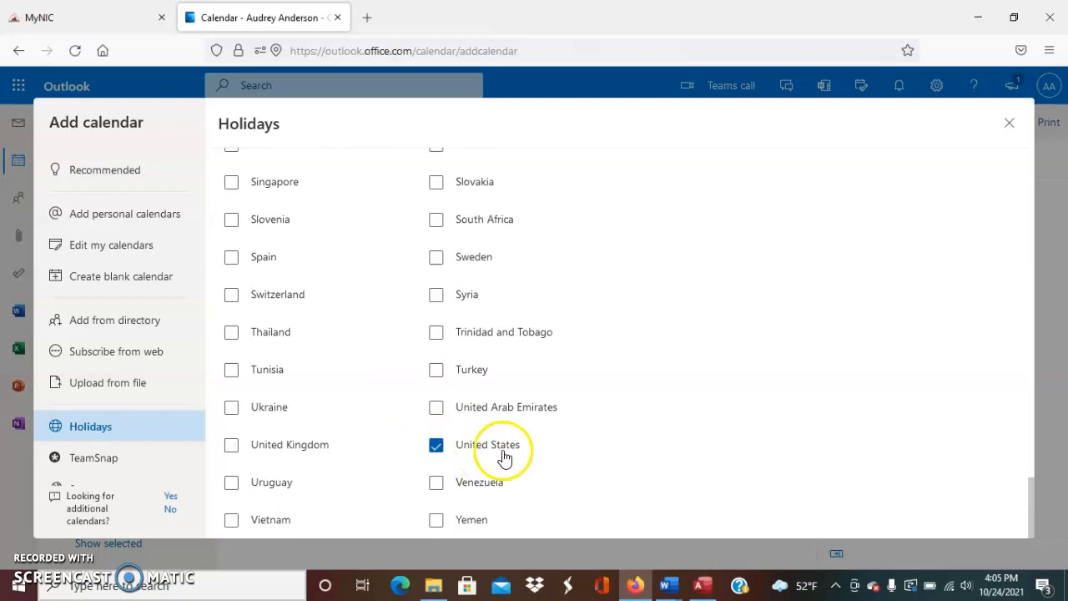
Add the France holiday calendar and close the dialog, back to the November month view
scroll(543, 460, up, 1)
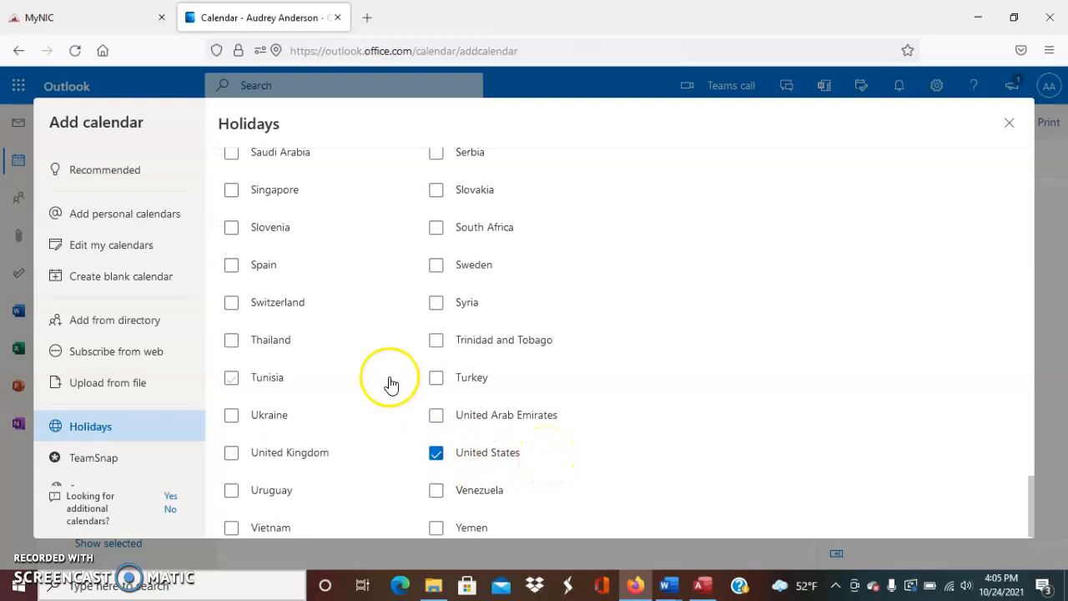
scroll(391, 384, up, 7)
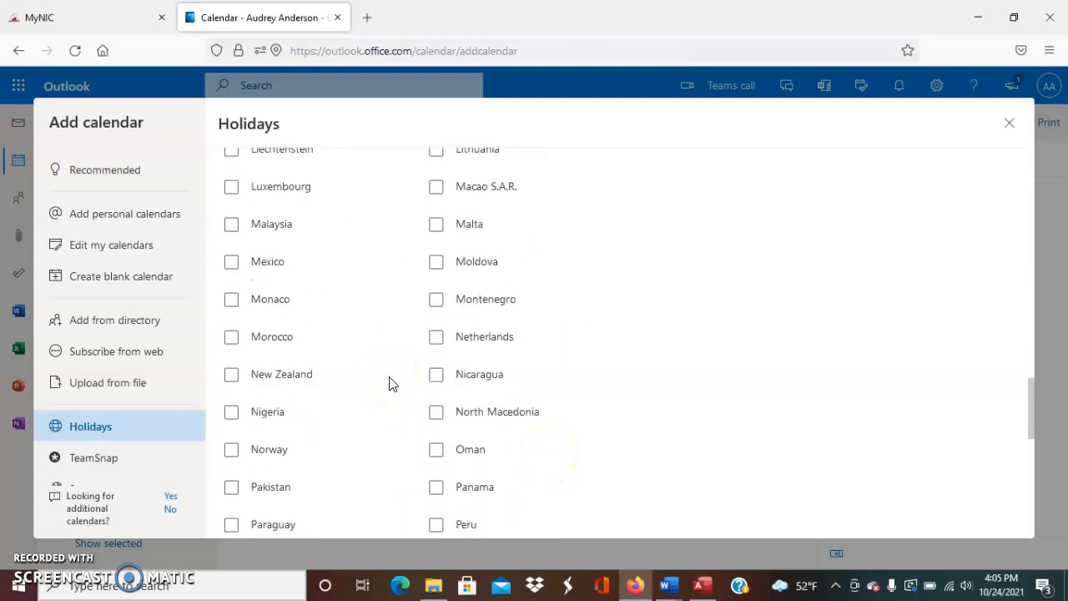
scroll(349, 302, up, 9)
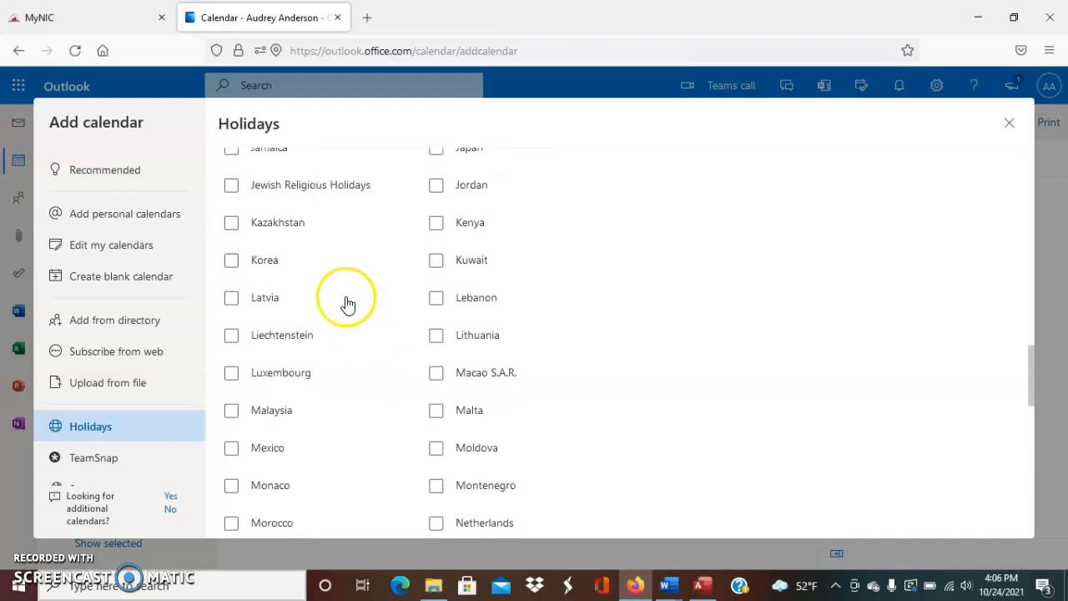
scroll(347, 300, up, 2)
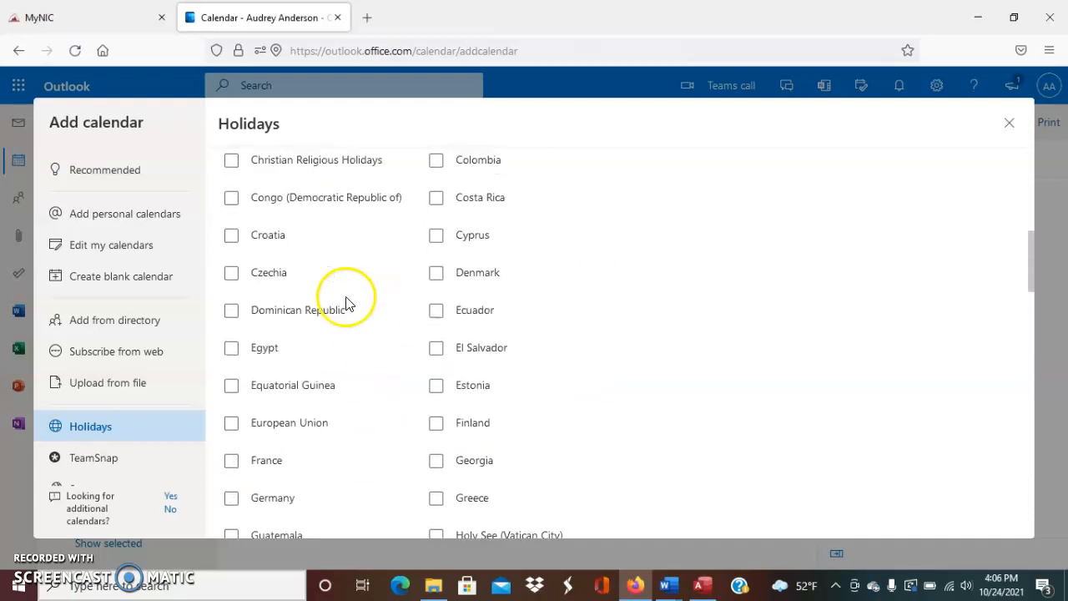
scroll(282, 380, down, 3)
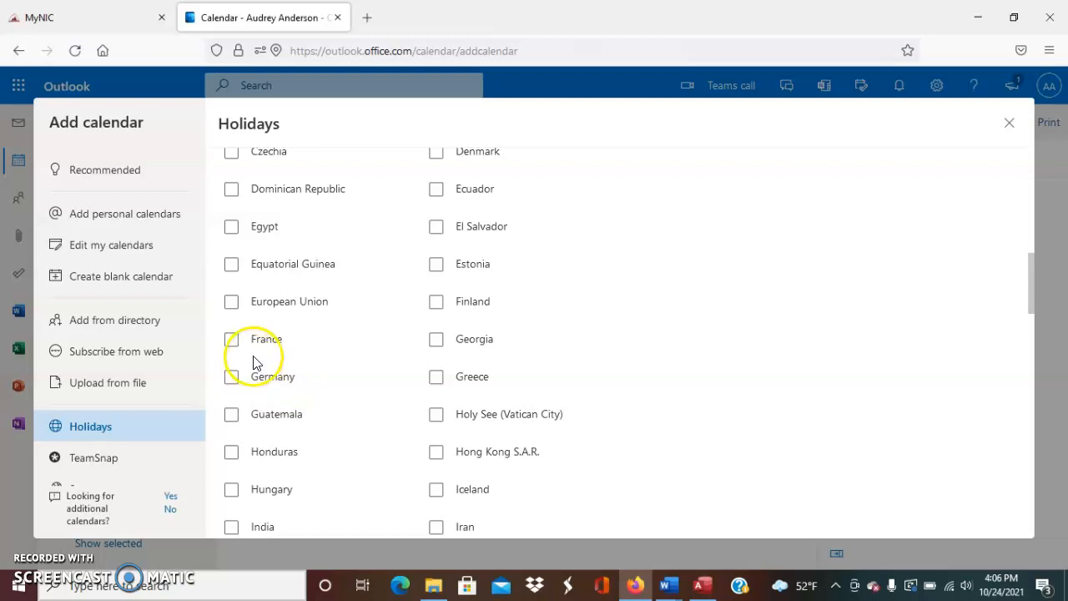
click(230, 339)
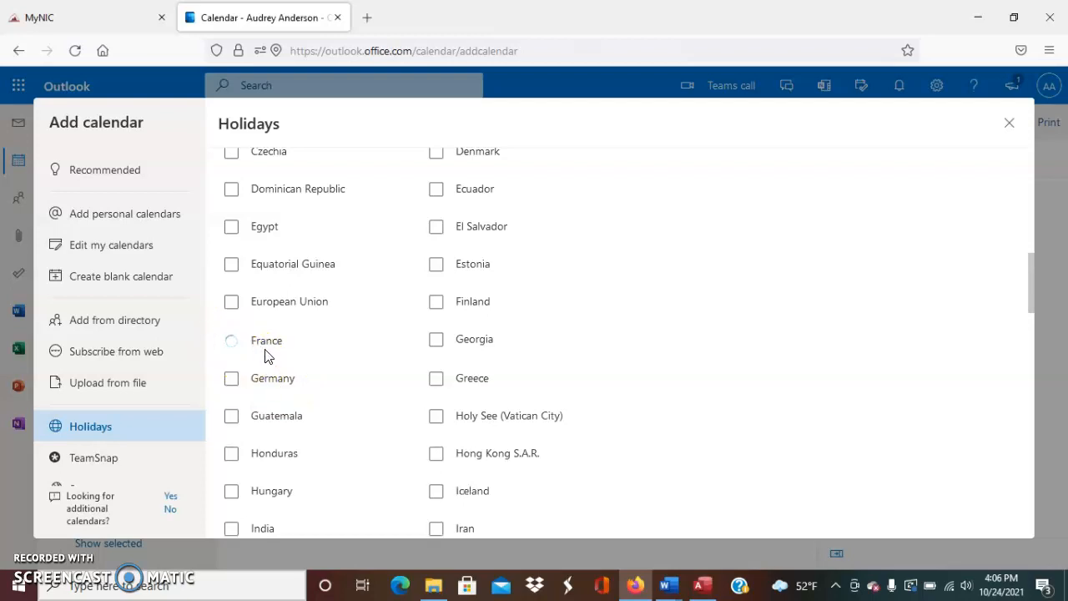
click(284, 381)
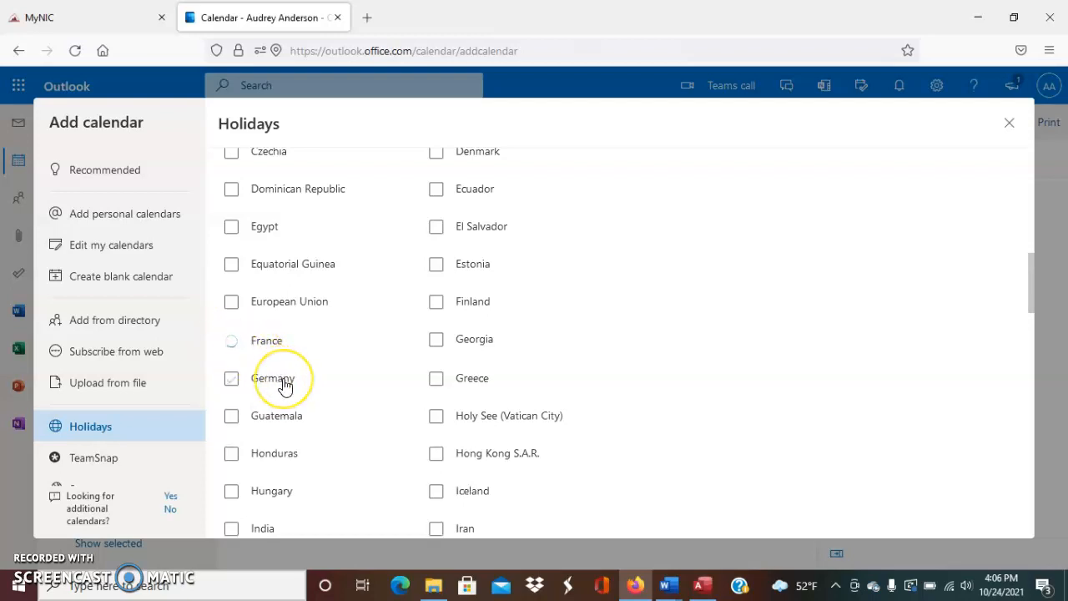
scroll(326, 358, up, 5)
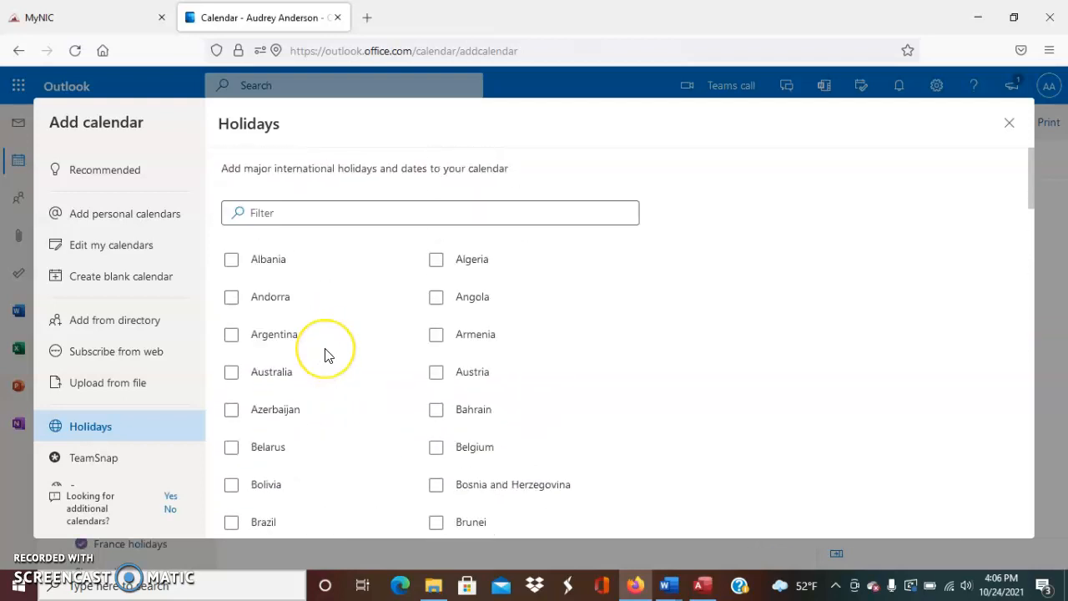
scroll(325, 350, down, 1)
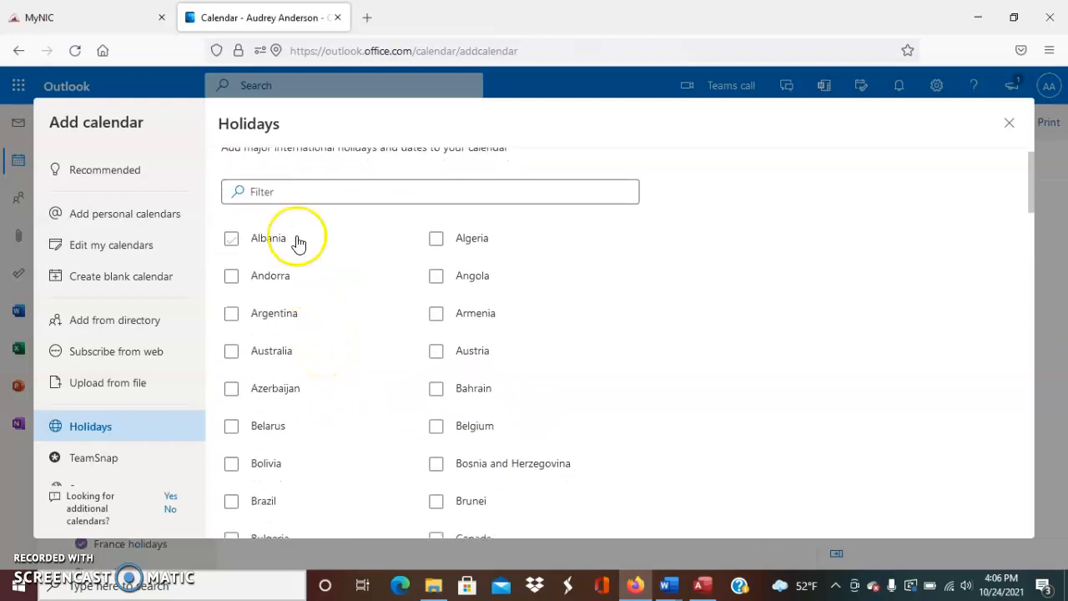
scroll(417, 334, down, 13)
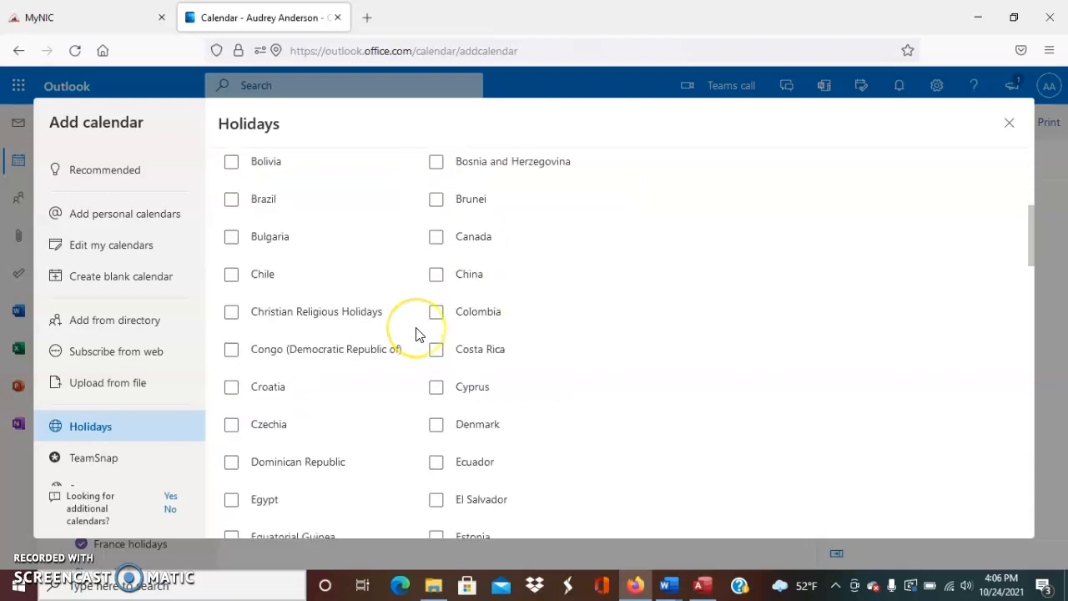
scroll(417, 334, down, 10)
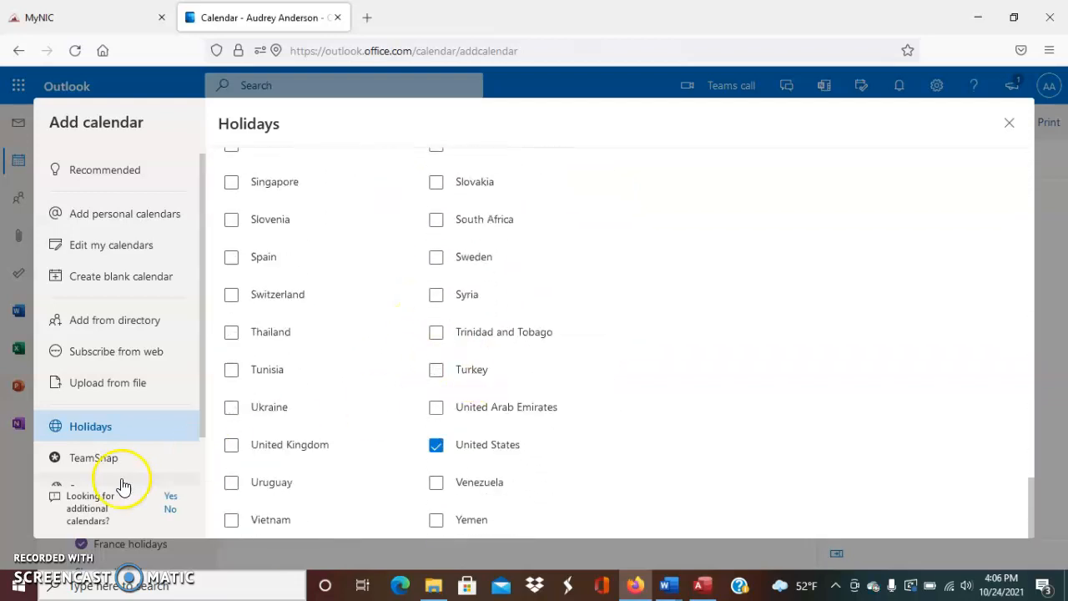
click(1010, 125)
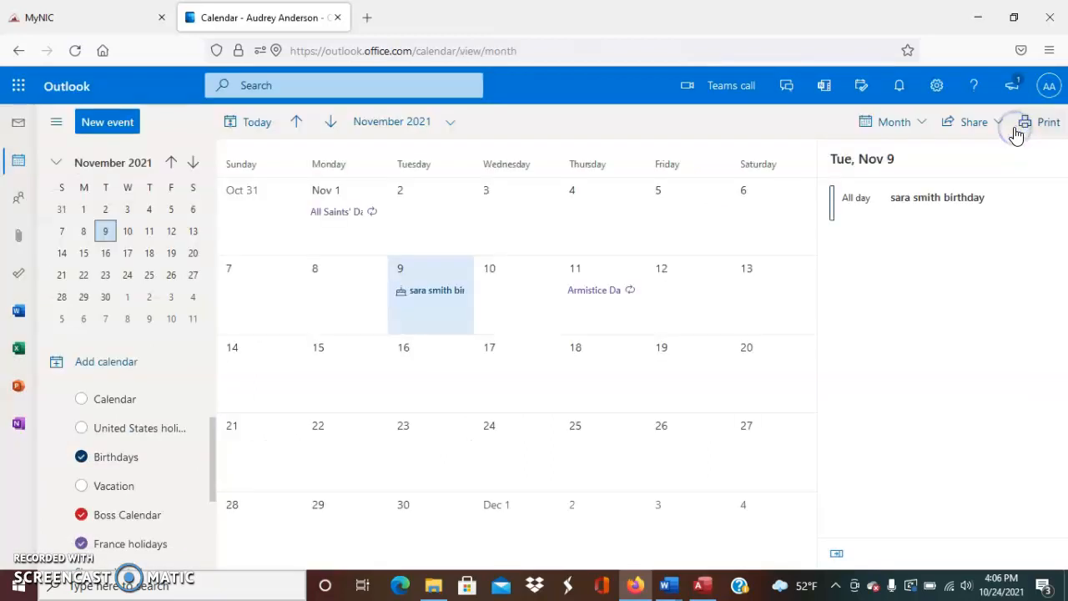
View Armistice Day on November 11, then hide the France holidays calendar
click(590, 315)
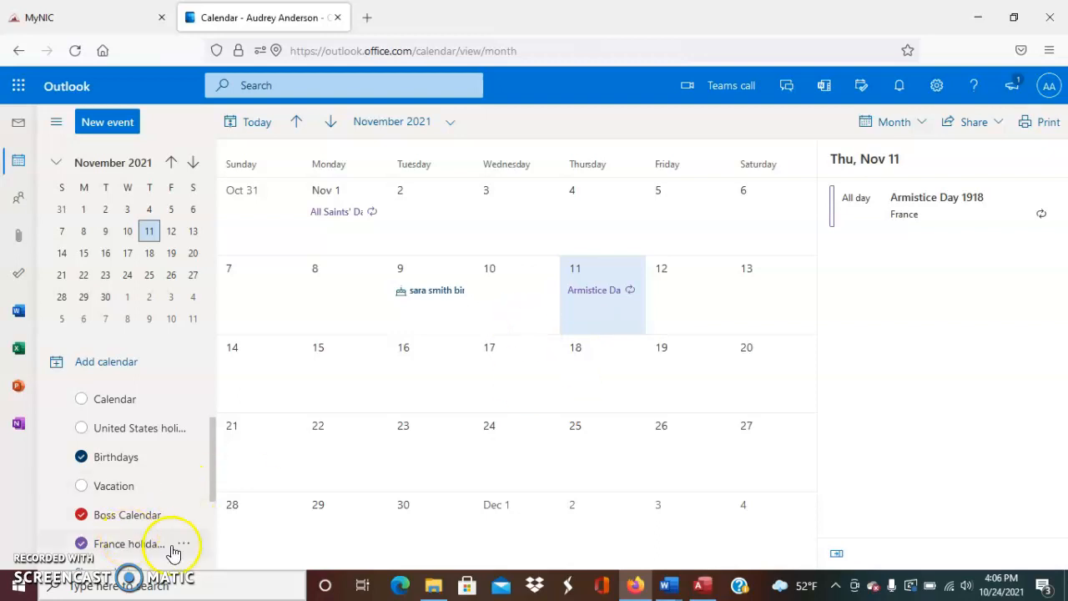
click(183, 546)
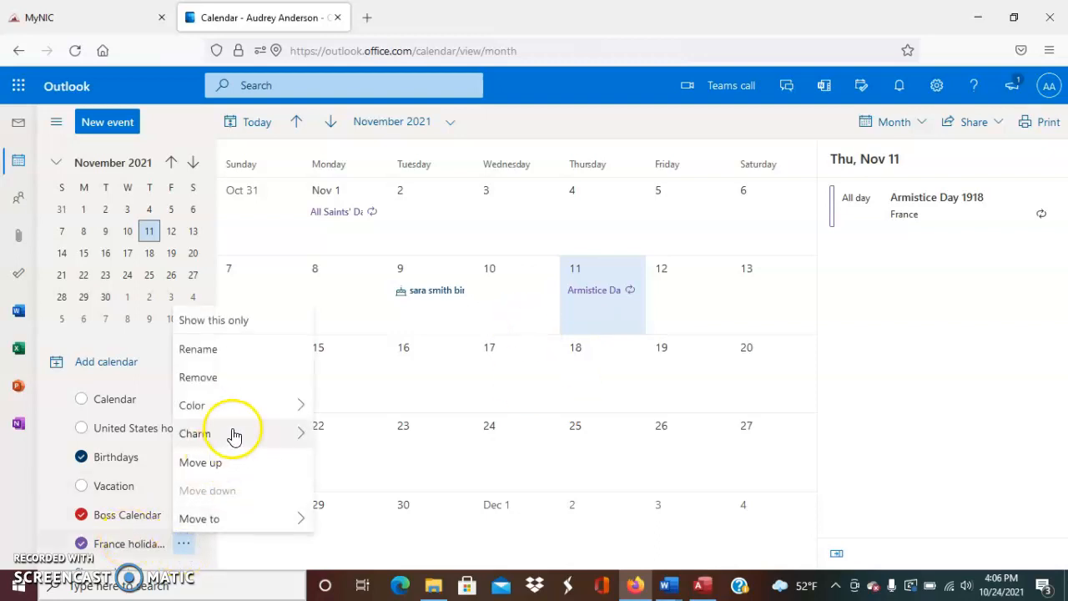
click(40, 518)
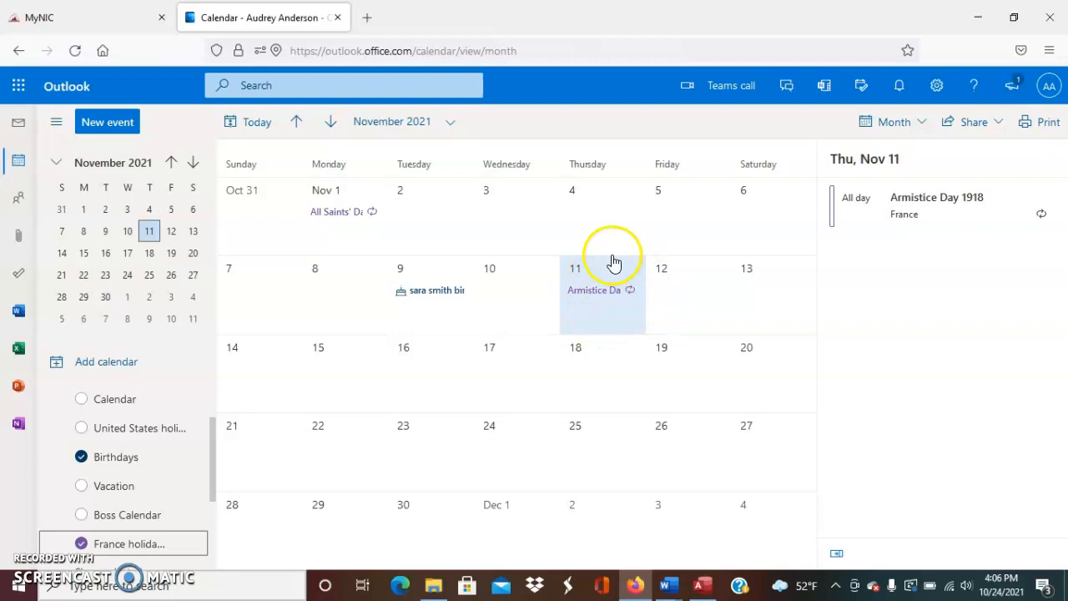
click(81, 542)
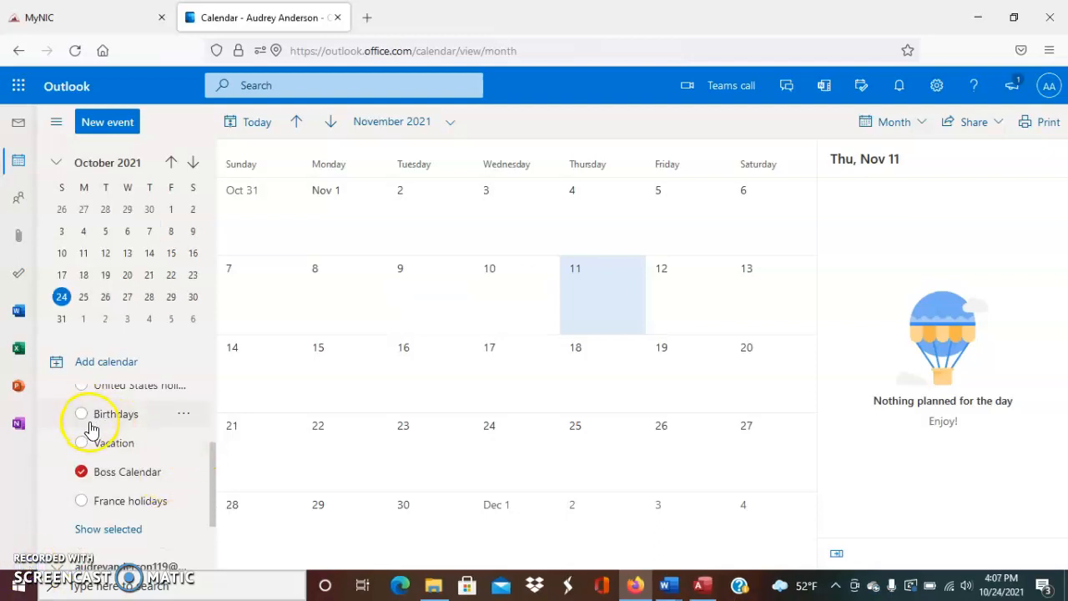
Uncheck Birthdays so only Boss Calendar remains visible on the November grid
scroll(81, 506, down, 2)
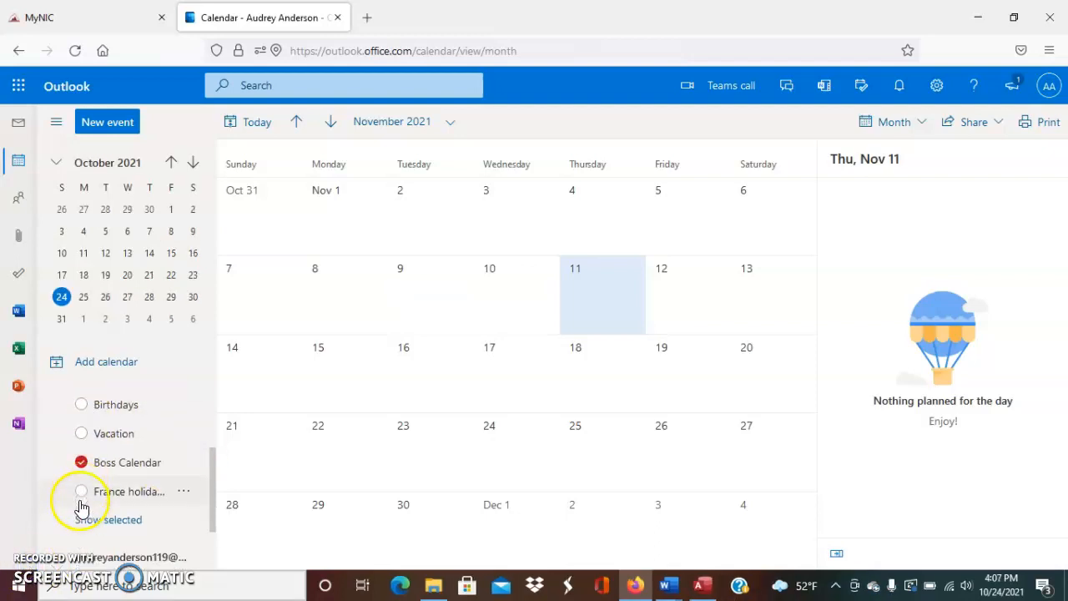
scroll(81, 506, up, 4)
scroll(81, 507, down, 1)
click(137, 511)
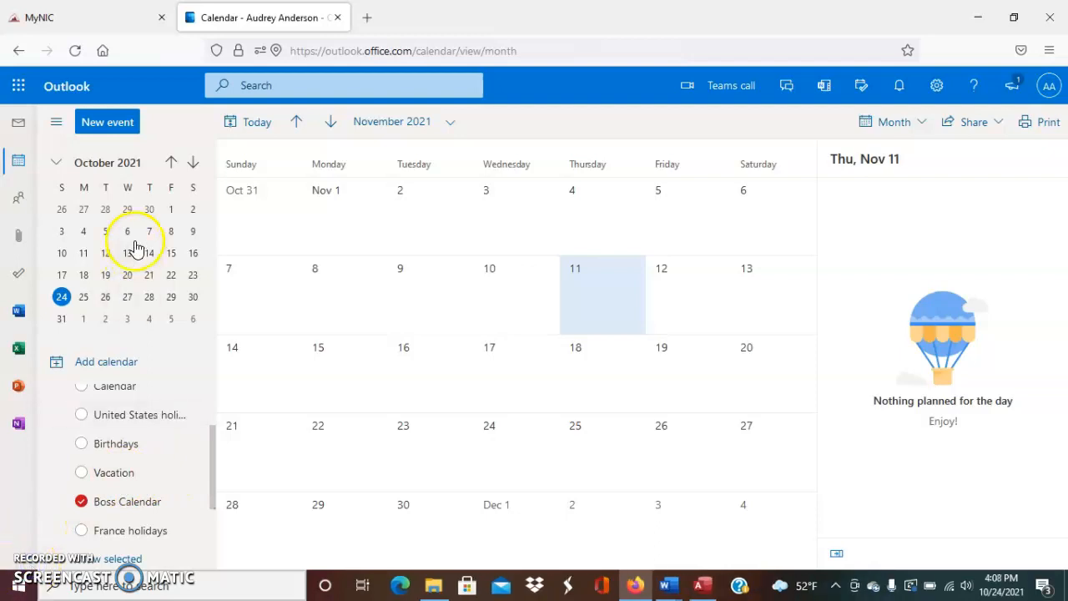
Create and save a 9:00 AM Oct 28 Boss Calendar appointment described 'Sales Representative for Small Home Appliances'
click(124, 122)
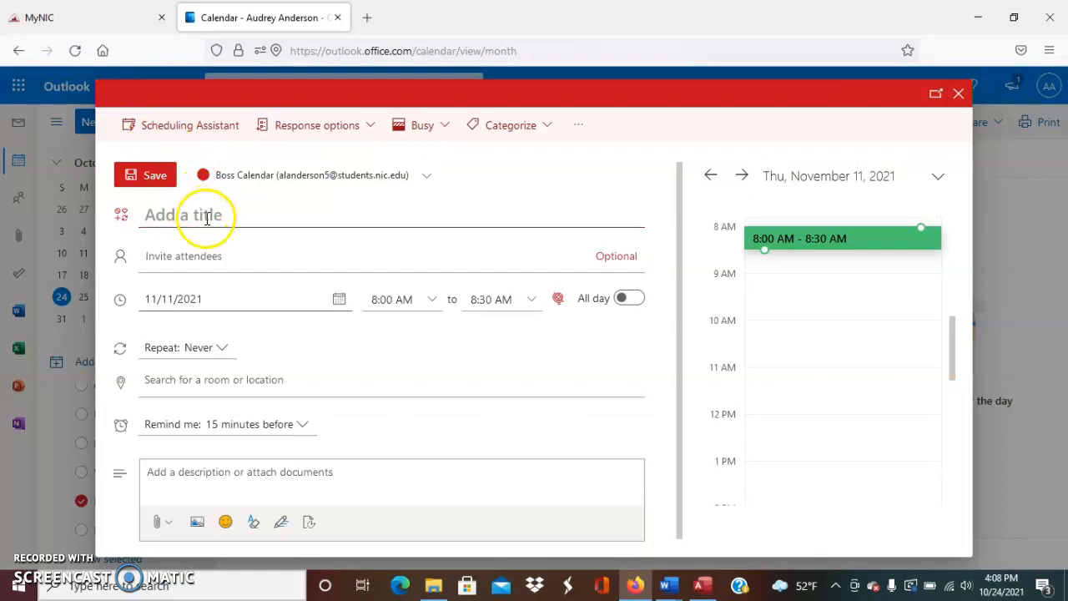
click(219, 221)
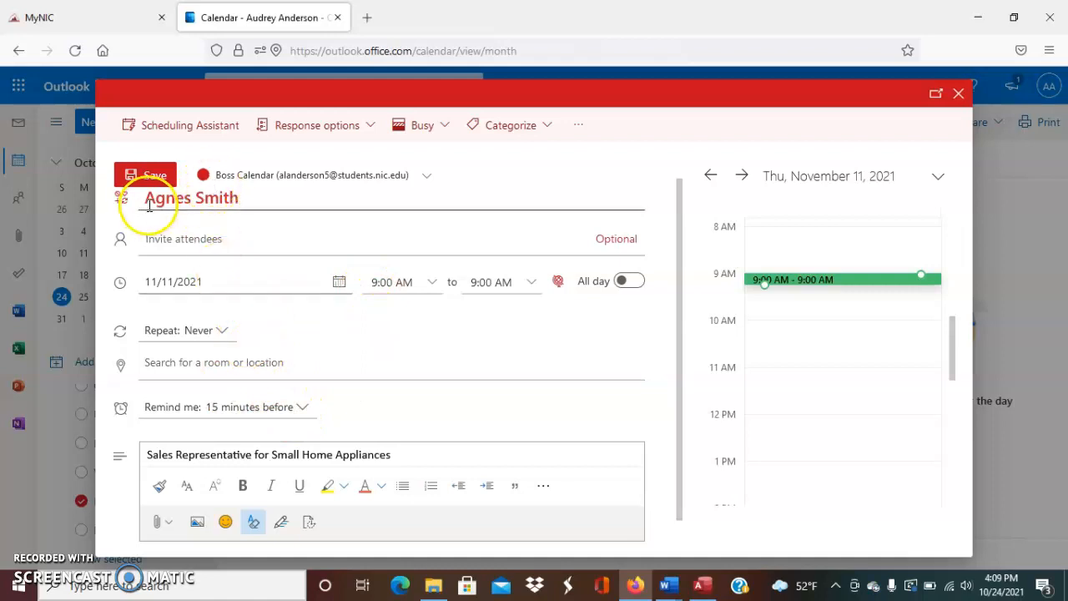
click(172, 453)
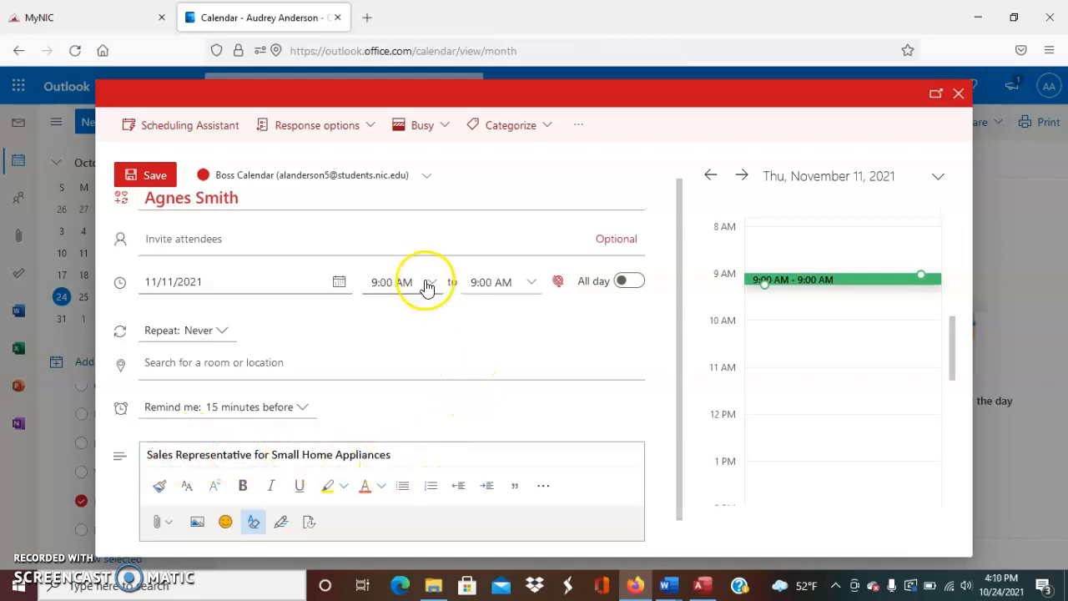
click(156, 179)
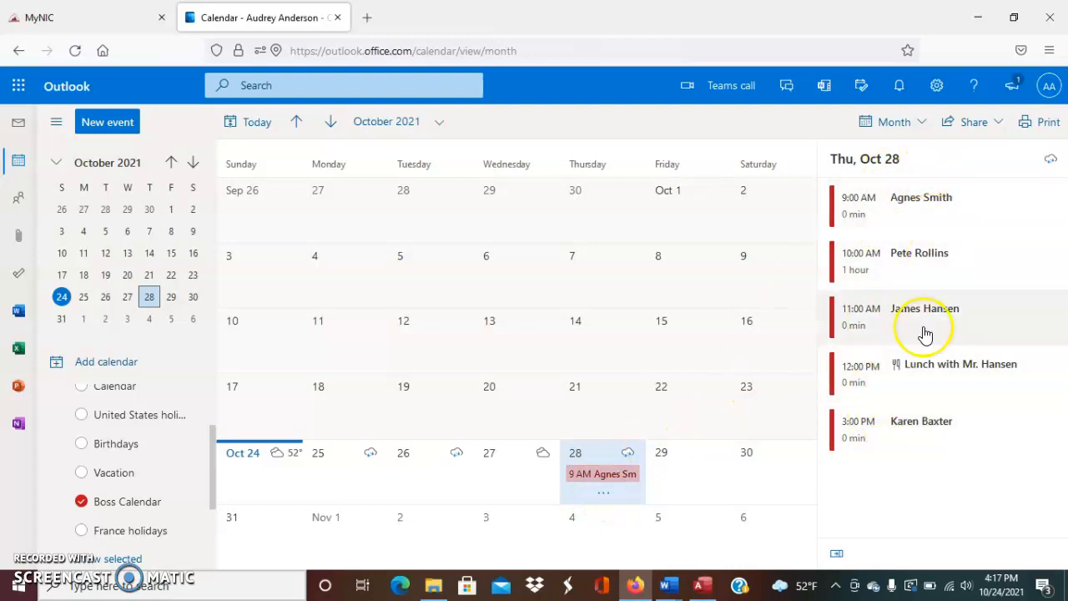
click(922, 121)
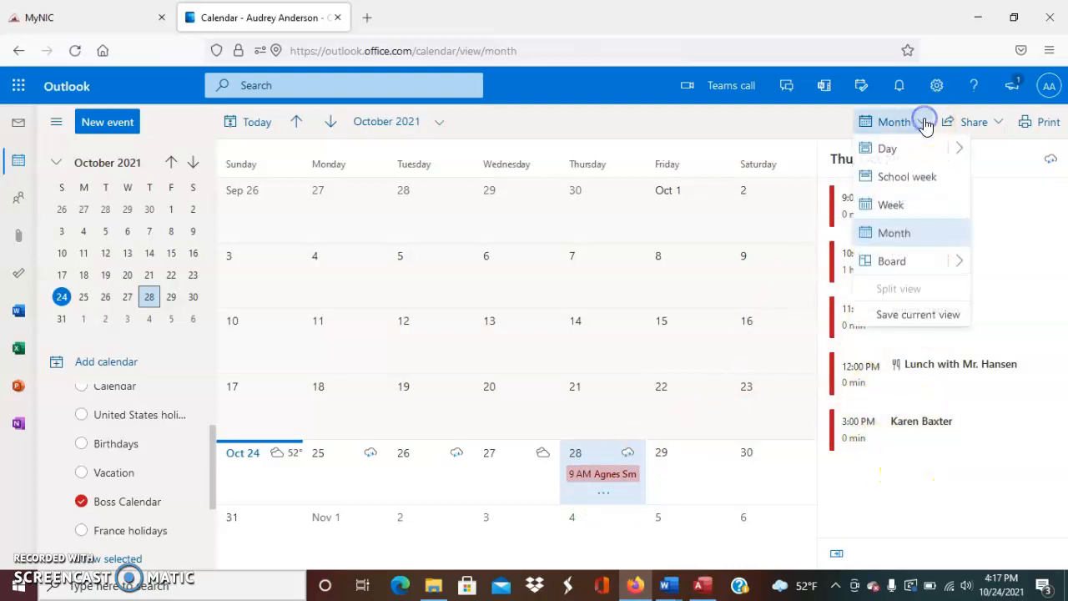
click(887, 149)
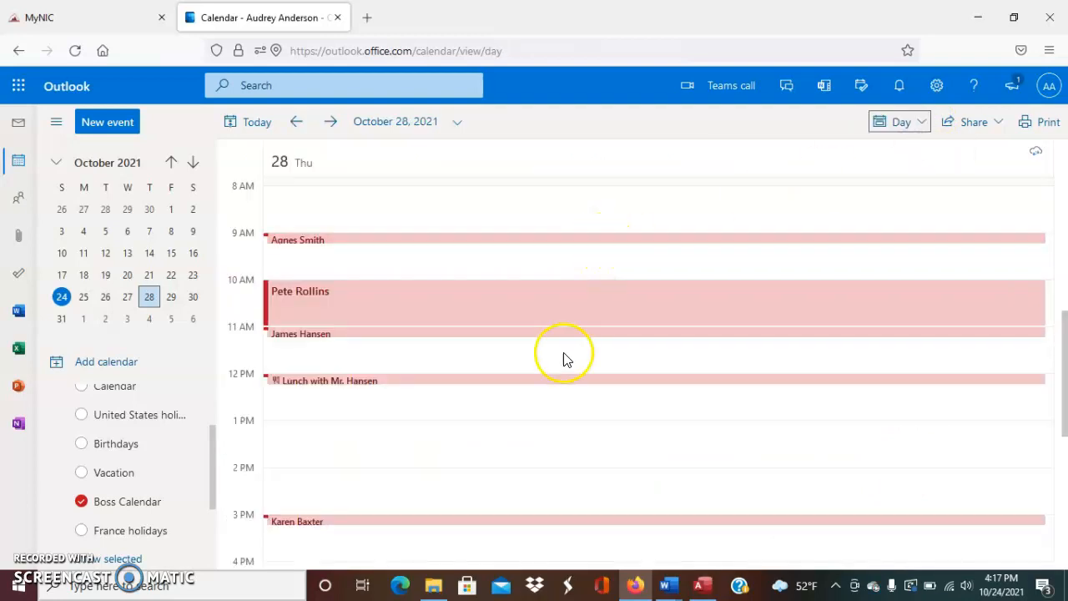
scroll(562, 354, up, 5)
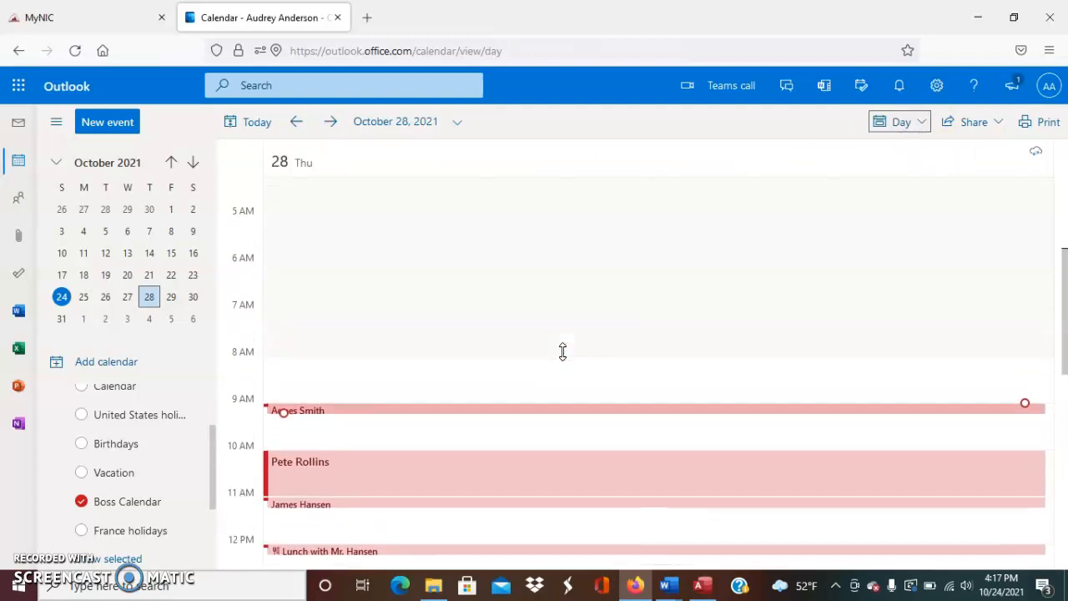
scroll(562, 354, down, 10)
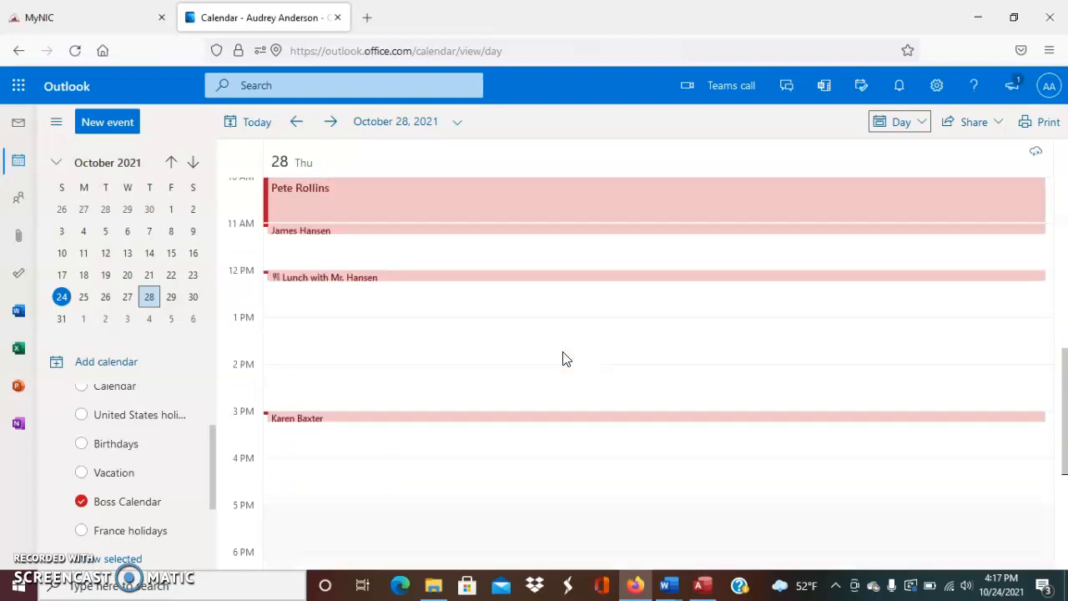
scroll(562, 359, down, 5)
scroll(562, 359, up, 12)
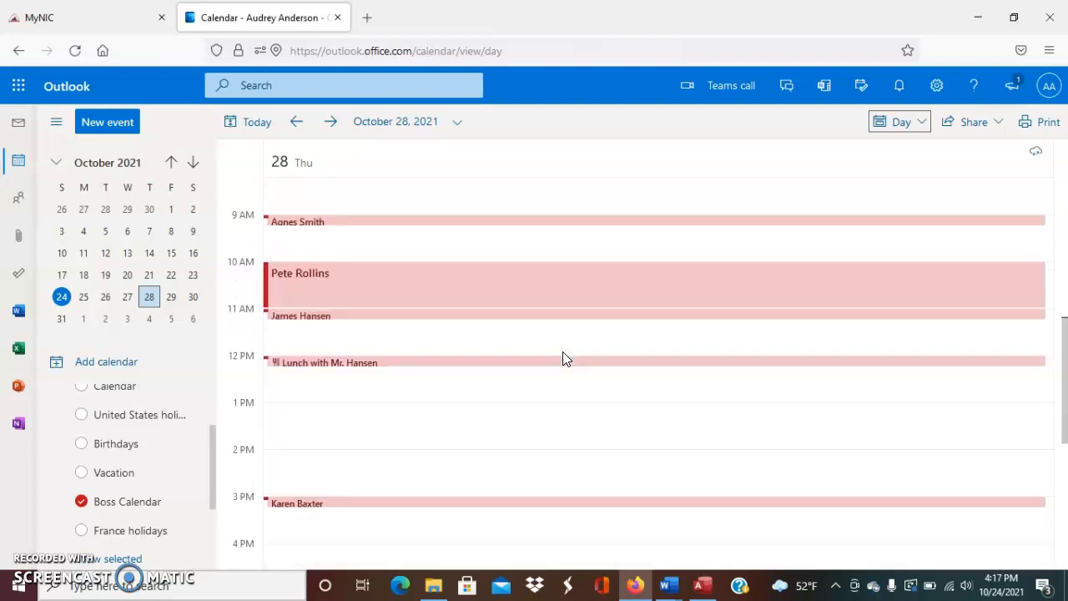
scroll(565, 360, down, 3)
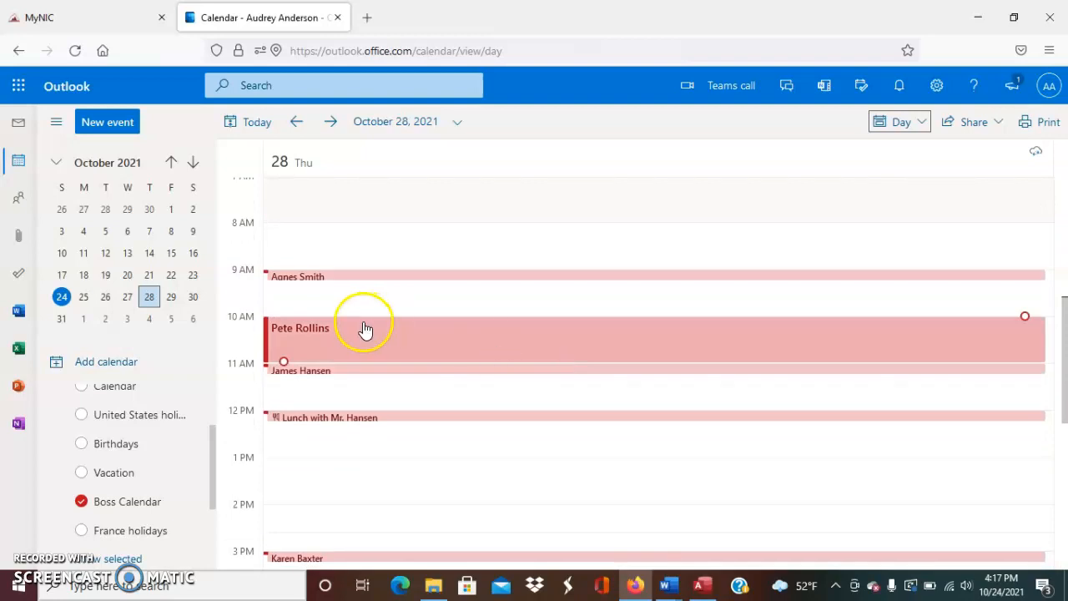
click(921, 122)
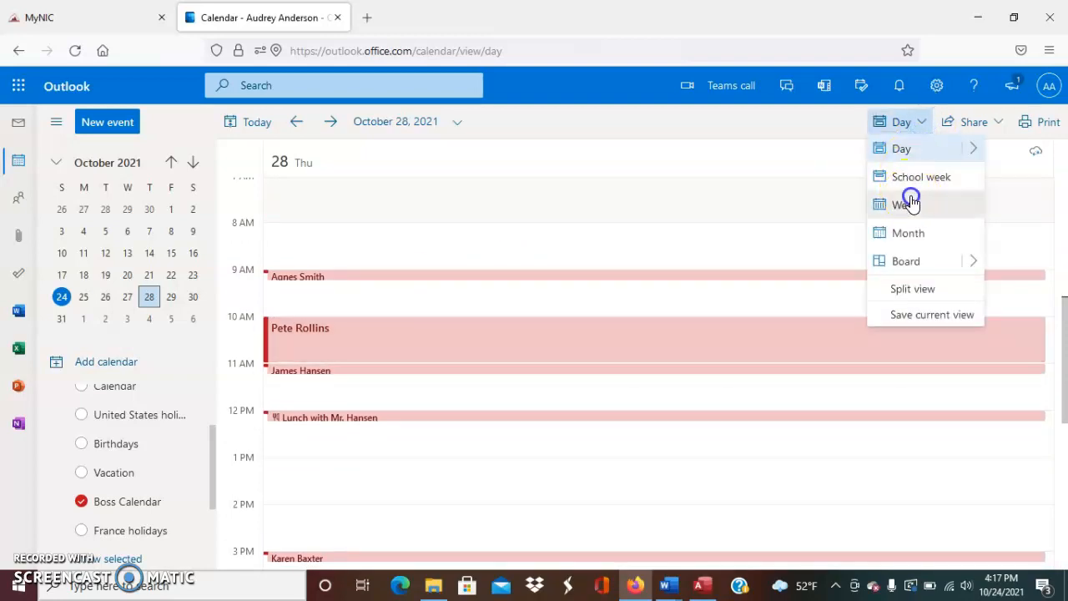
click(908, 204)
scroll(446, 246, up, 2)
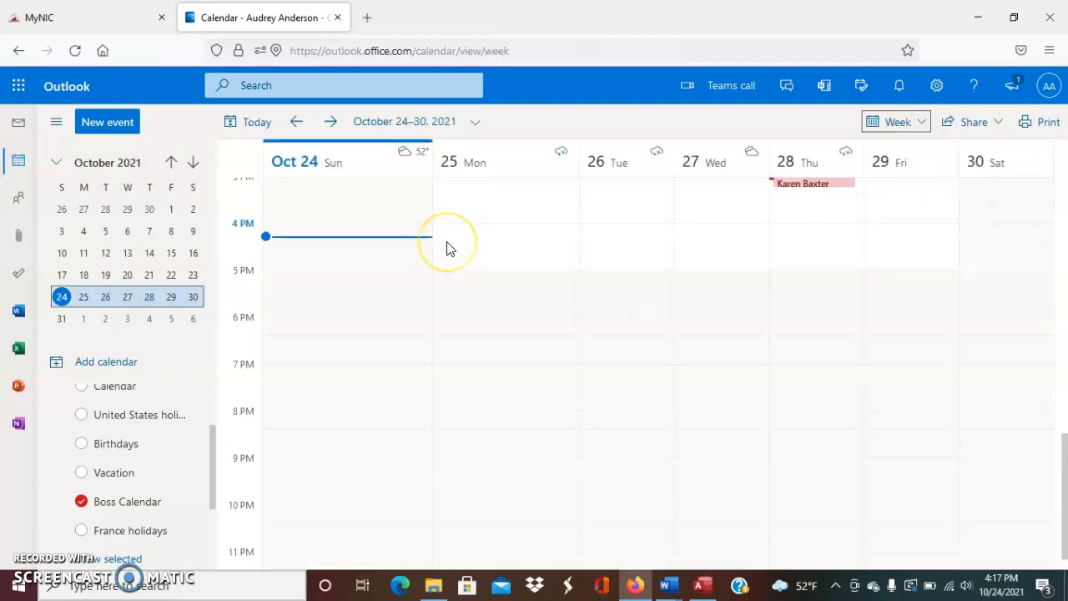
scroll(447, 248, up, 5)
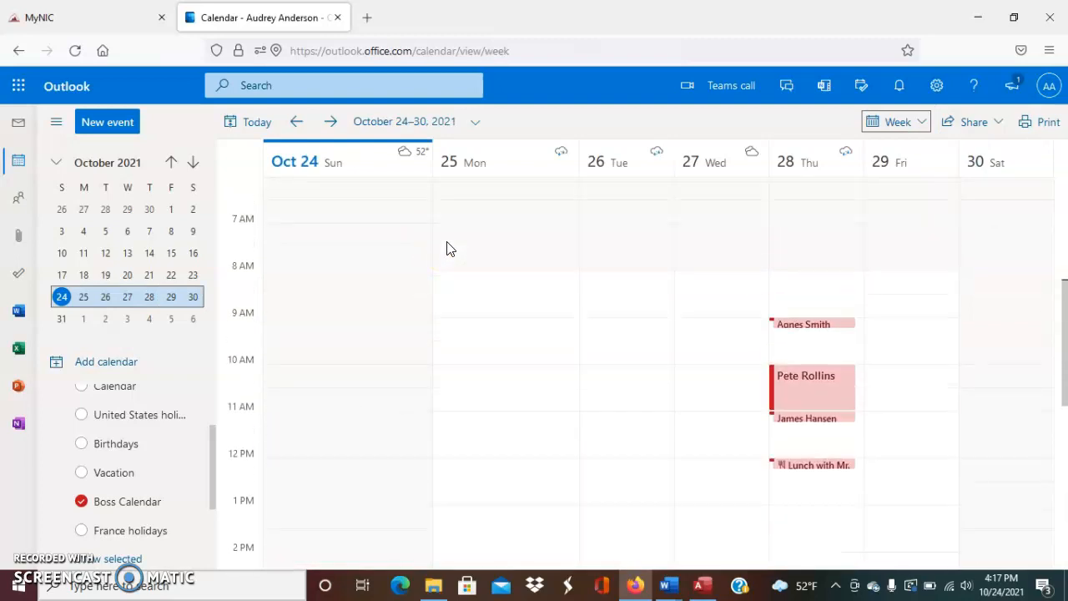
scroll(446, 248, up, 2)
scroll(447, 248, down, 4)
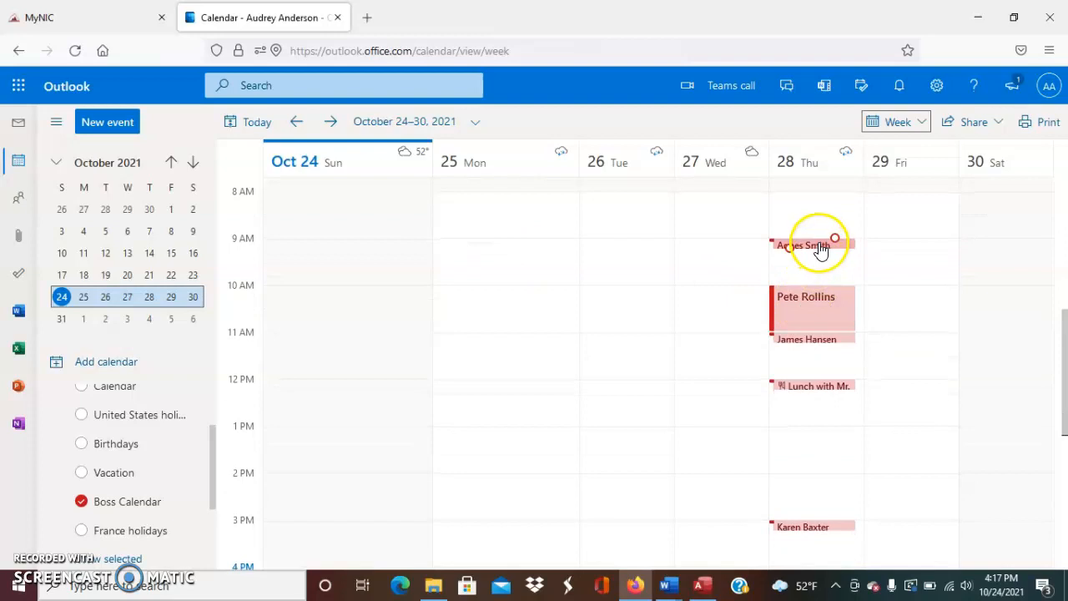
click(891, 123)
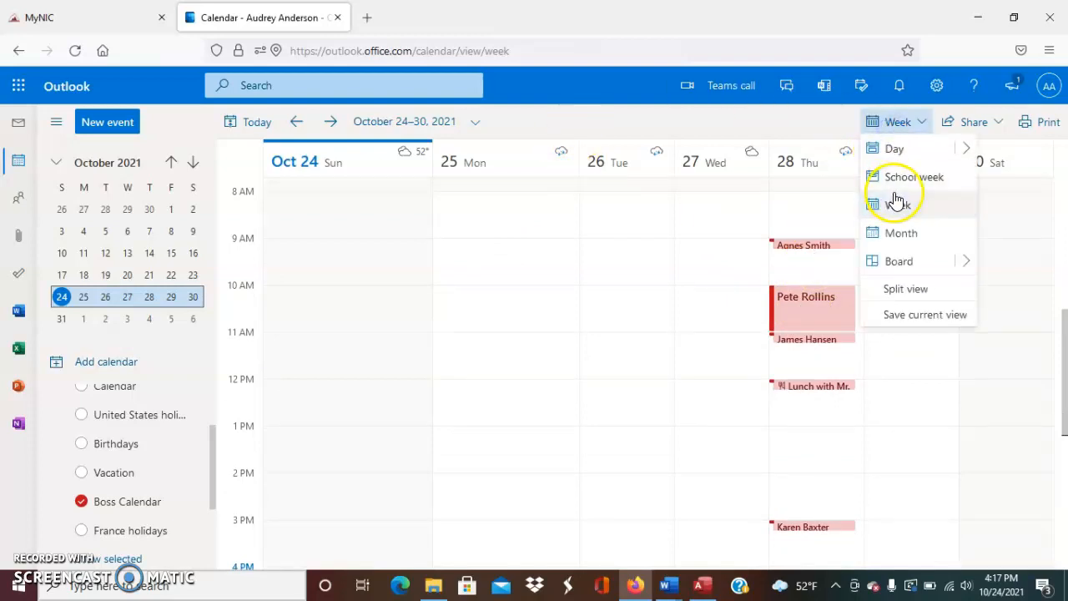
click(903, 239)
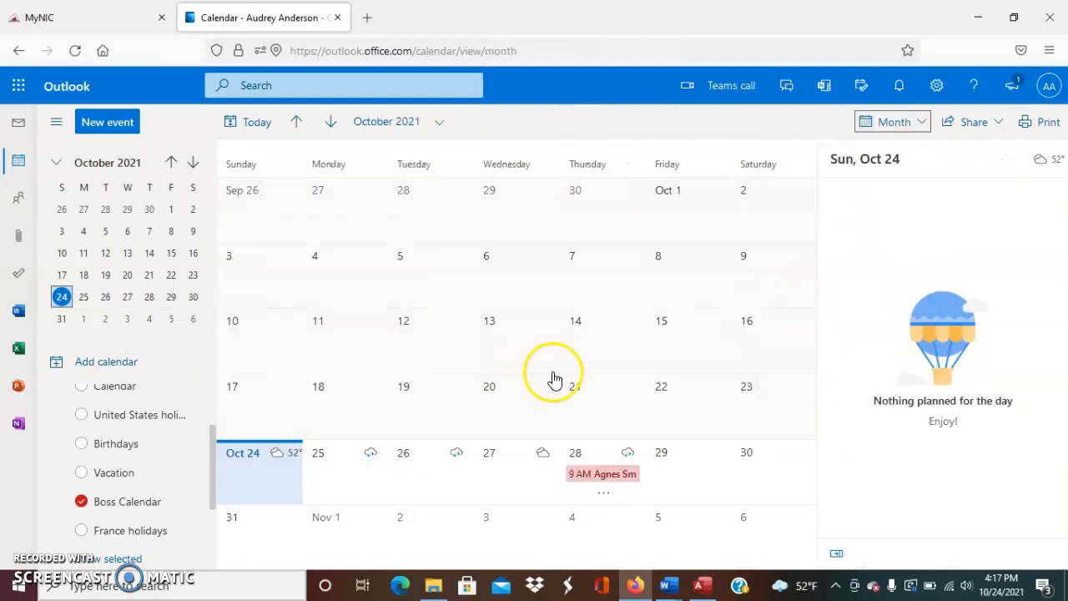
click(604, 475)
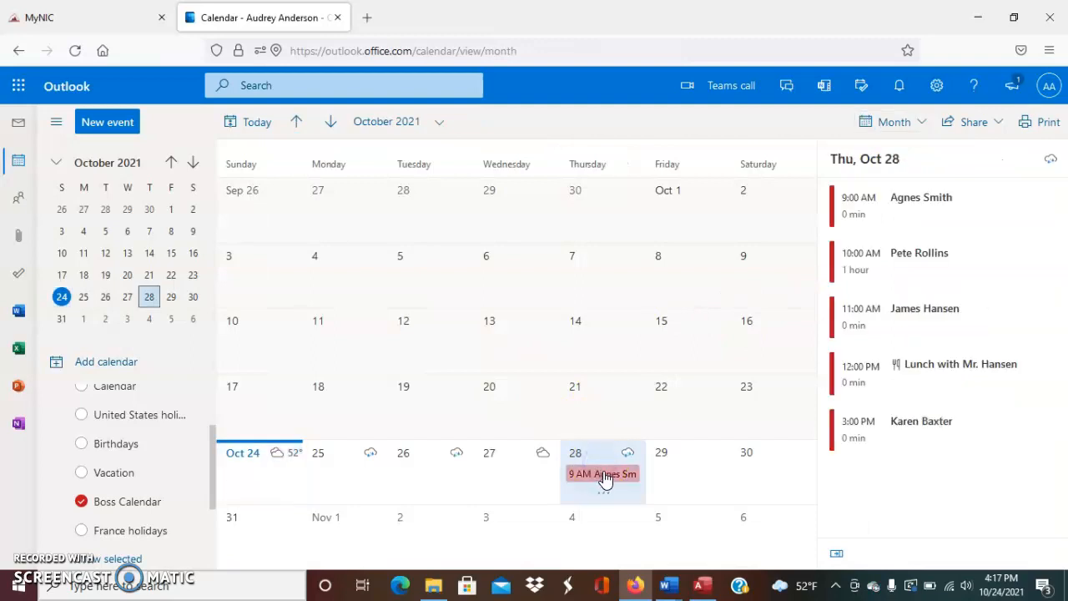
click(937, 213)
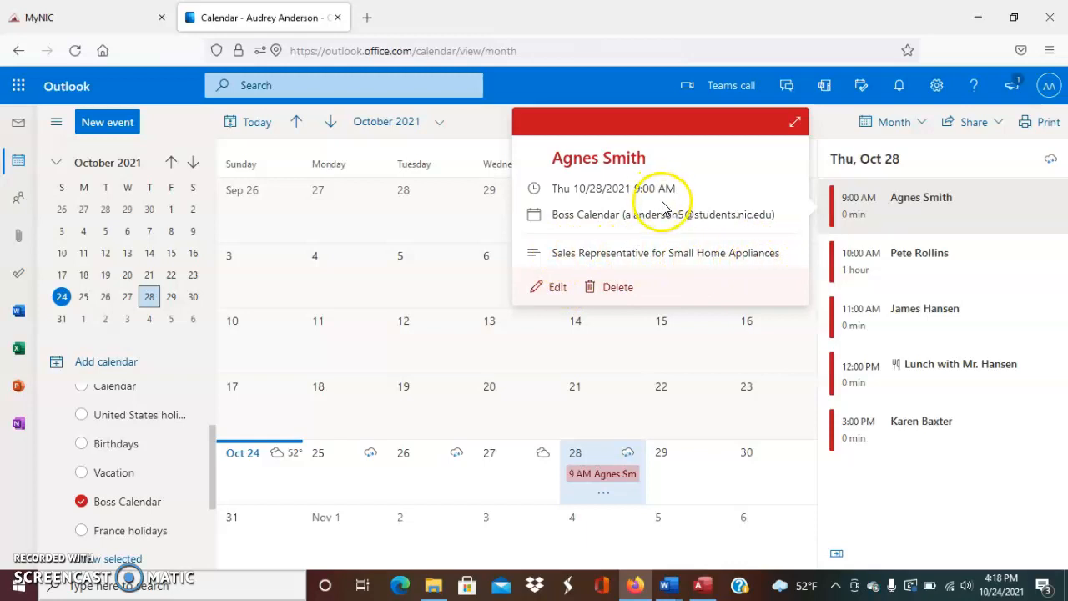
click(842, 219)
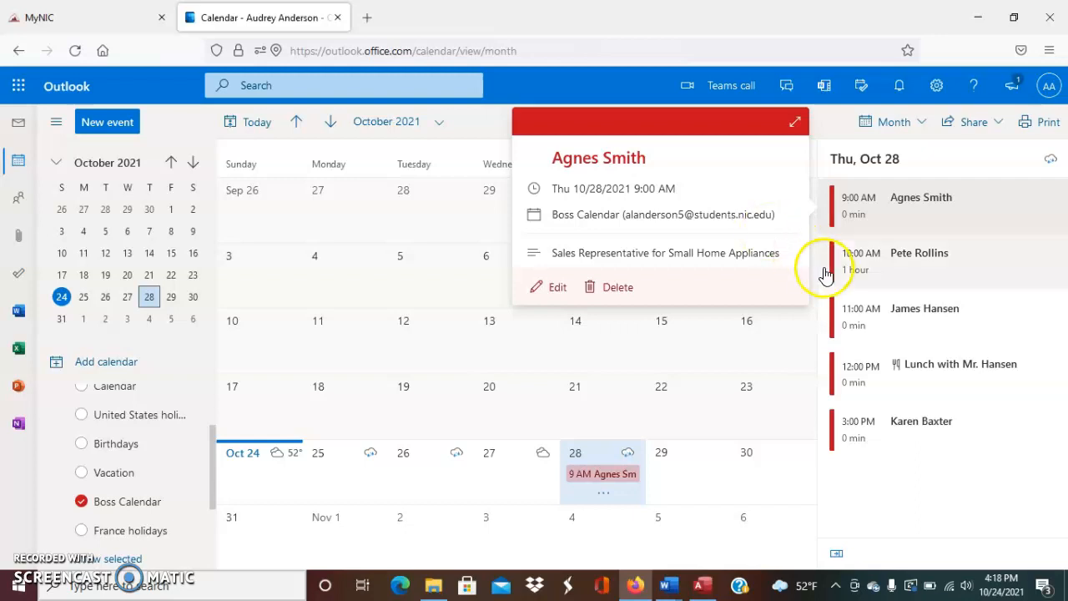
click(864, 280)
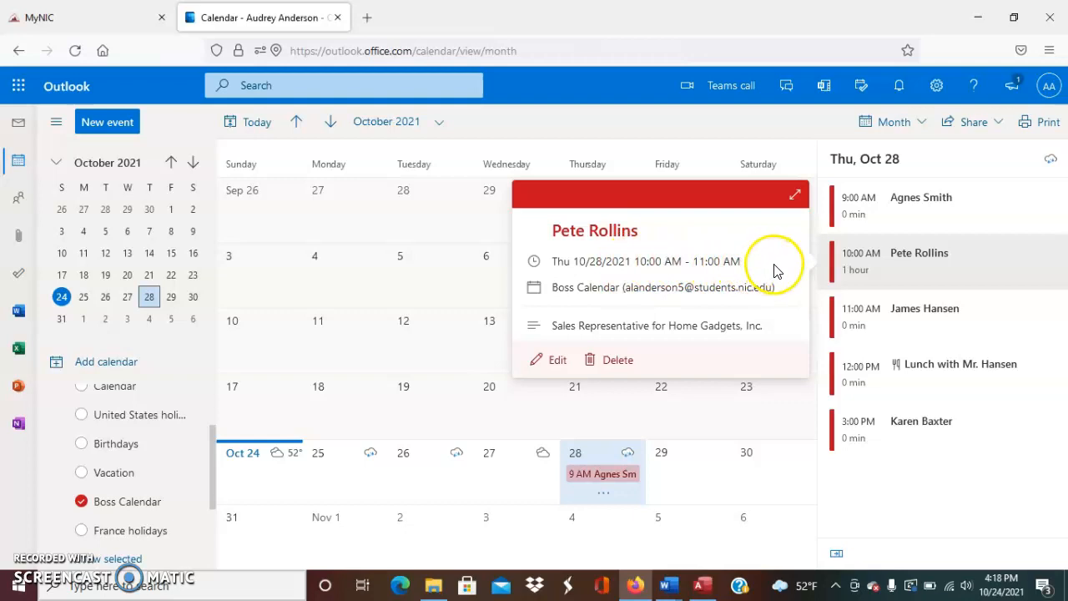
click(926, 368)
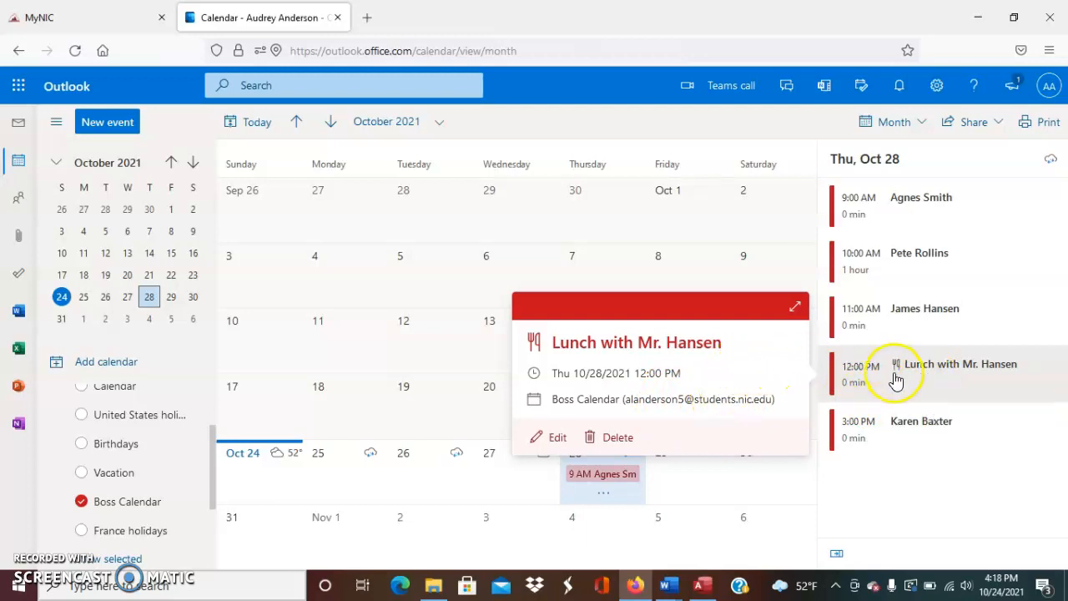
click(901, 435)
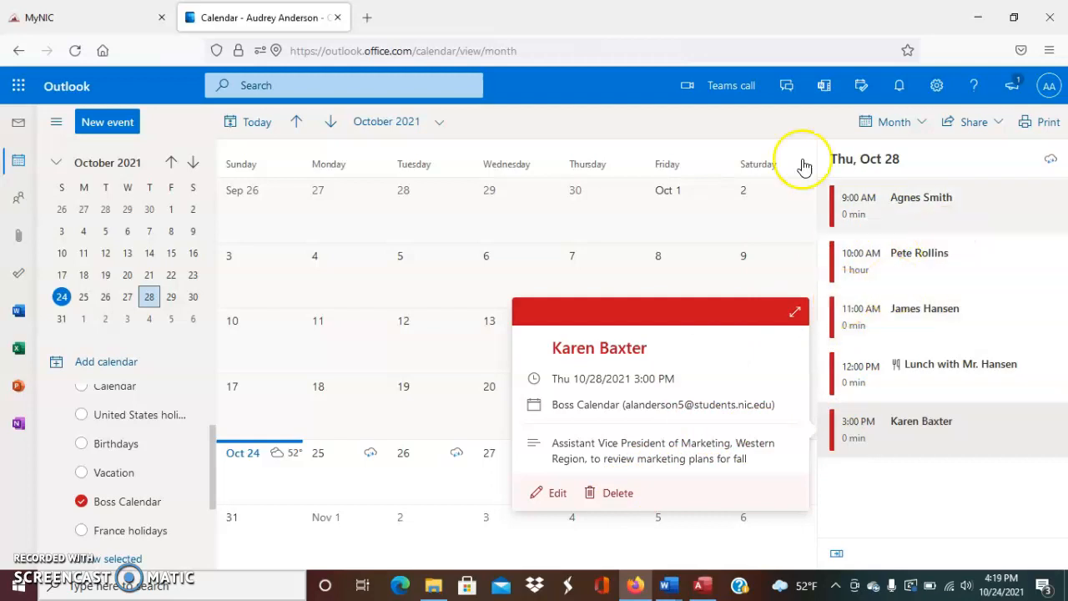
click(698, 126)
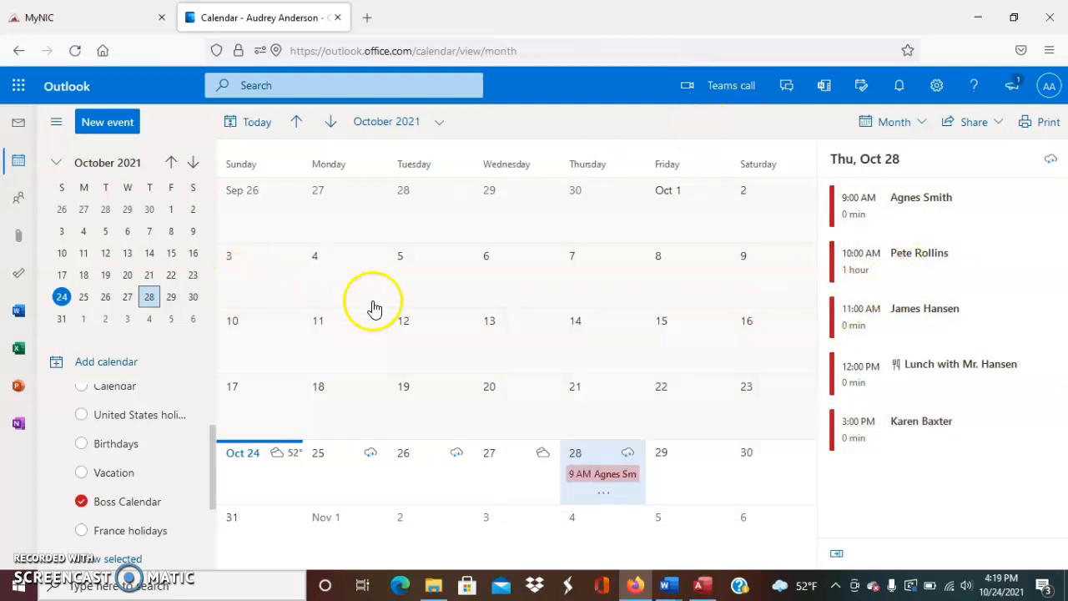